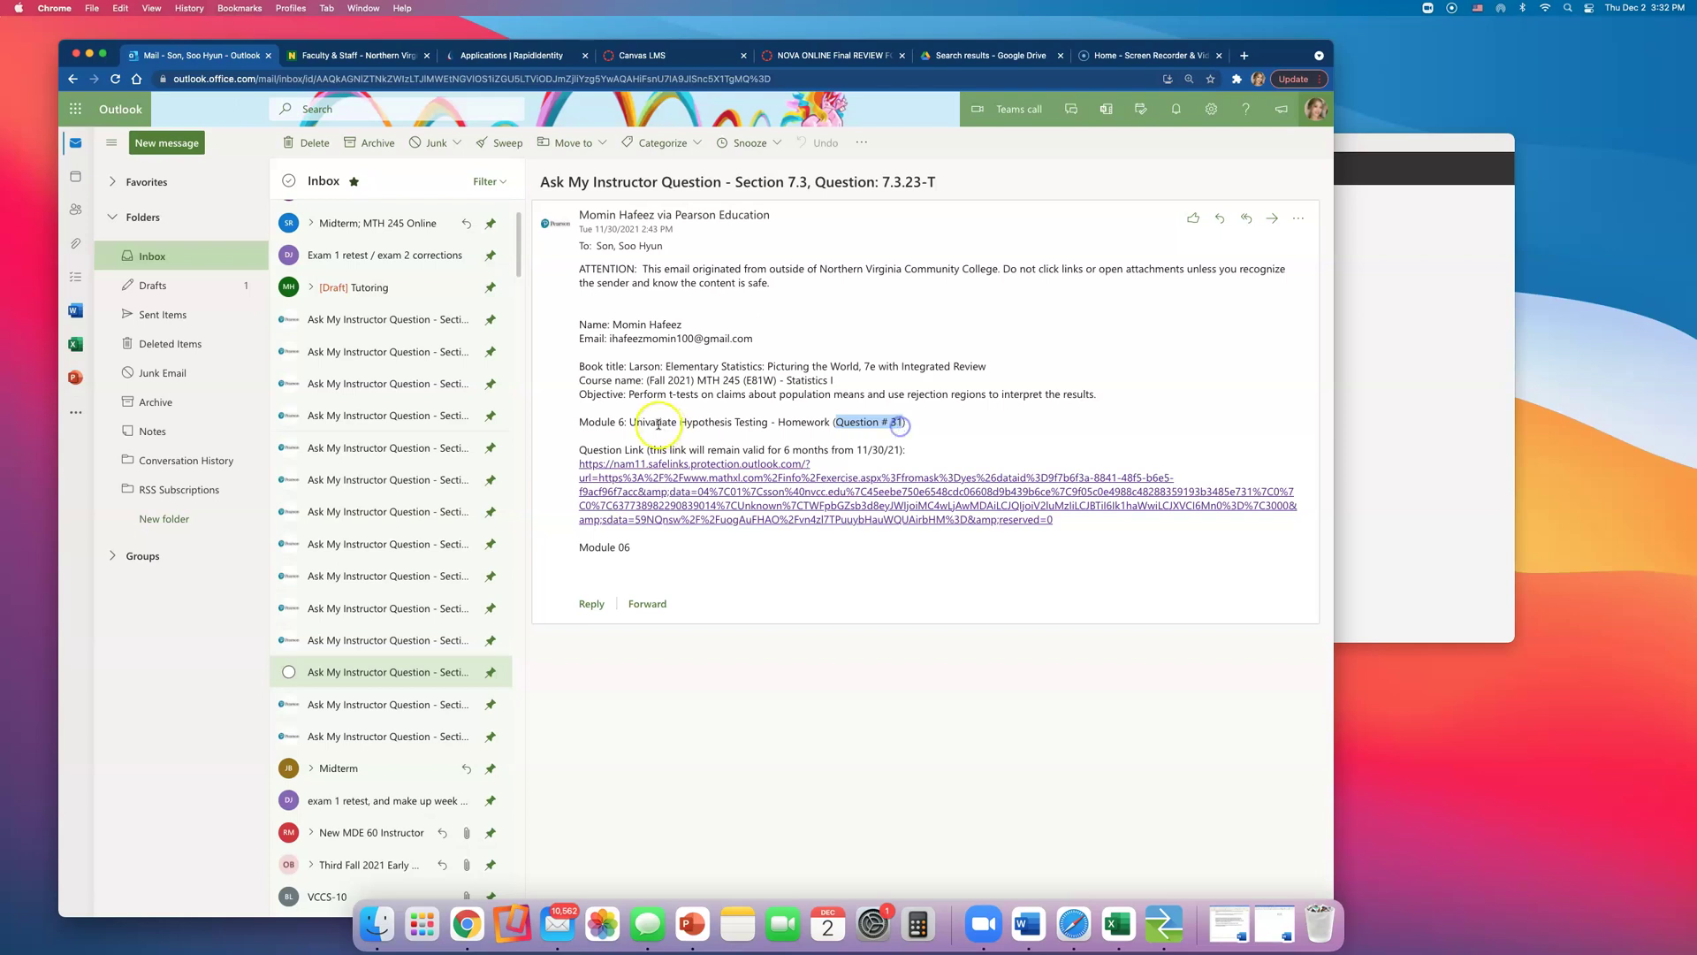
# Open the carbon monoxide hypothesis-test exercise from the link in the Ask My Instructor email
pyautogui.click(631, 514)
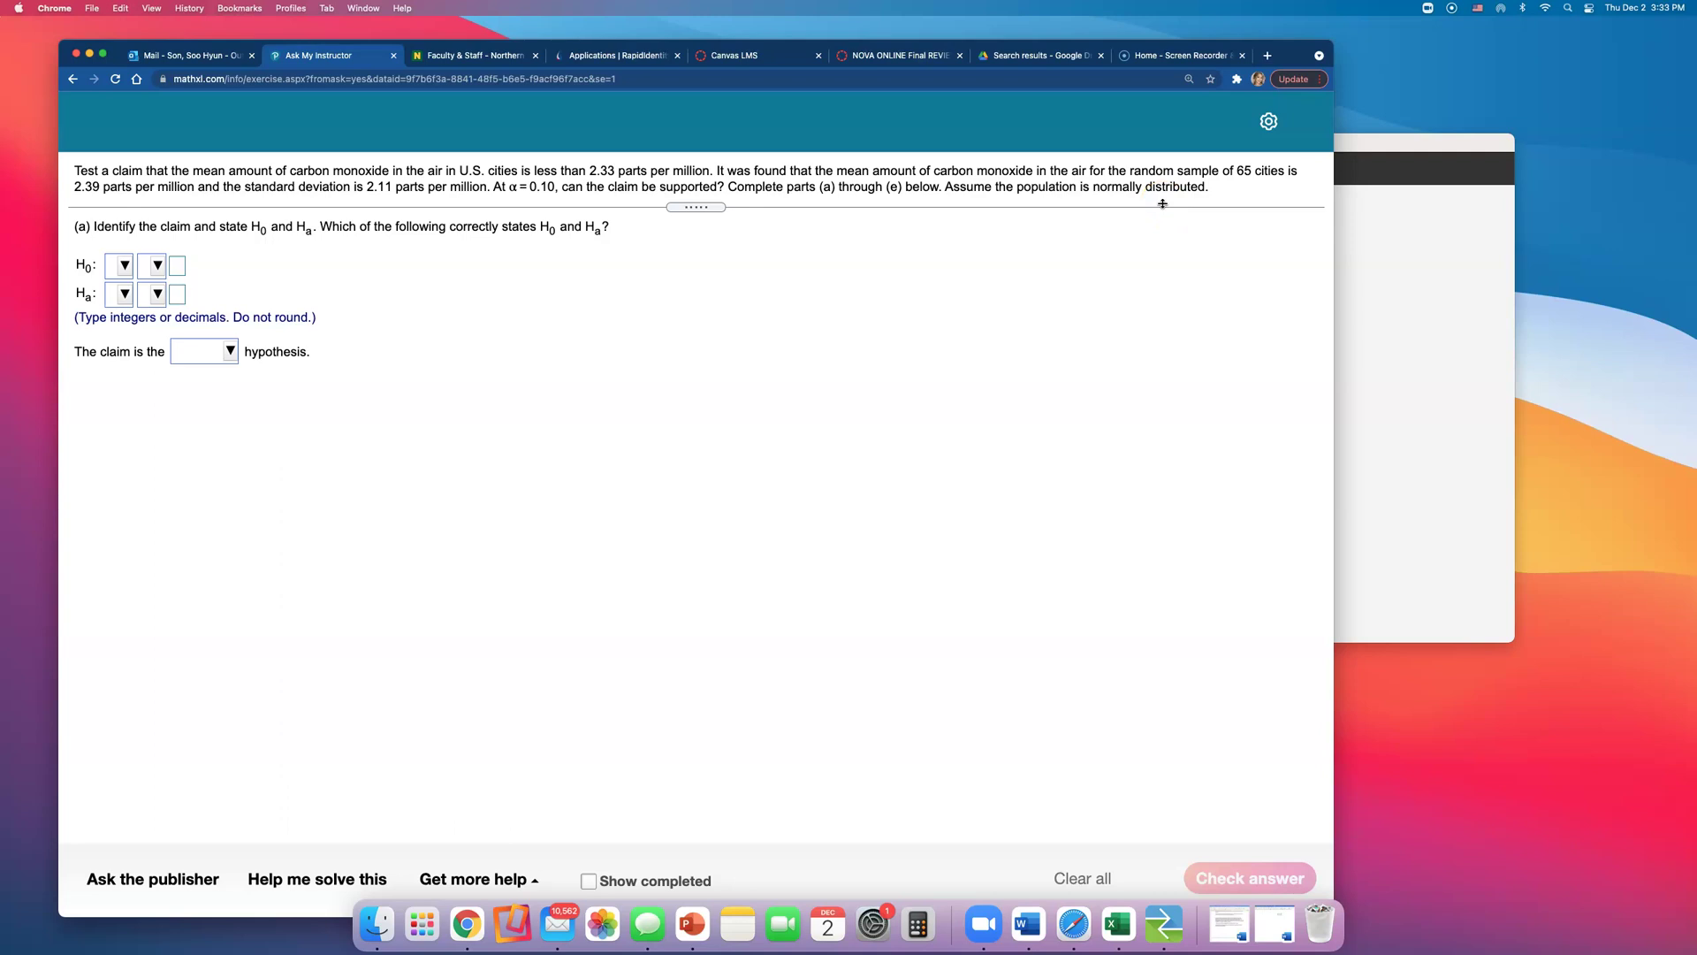
pyautogui.click(1028, 924)
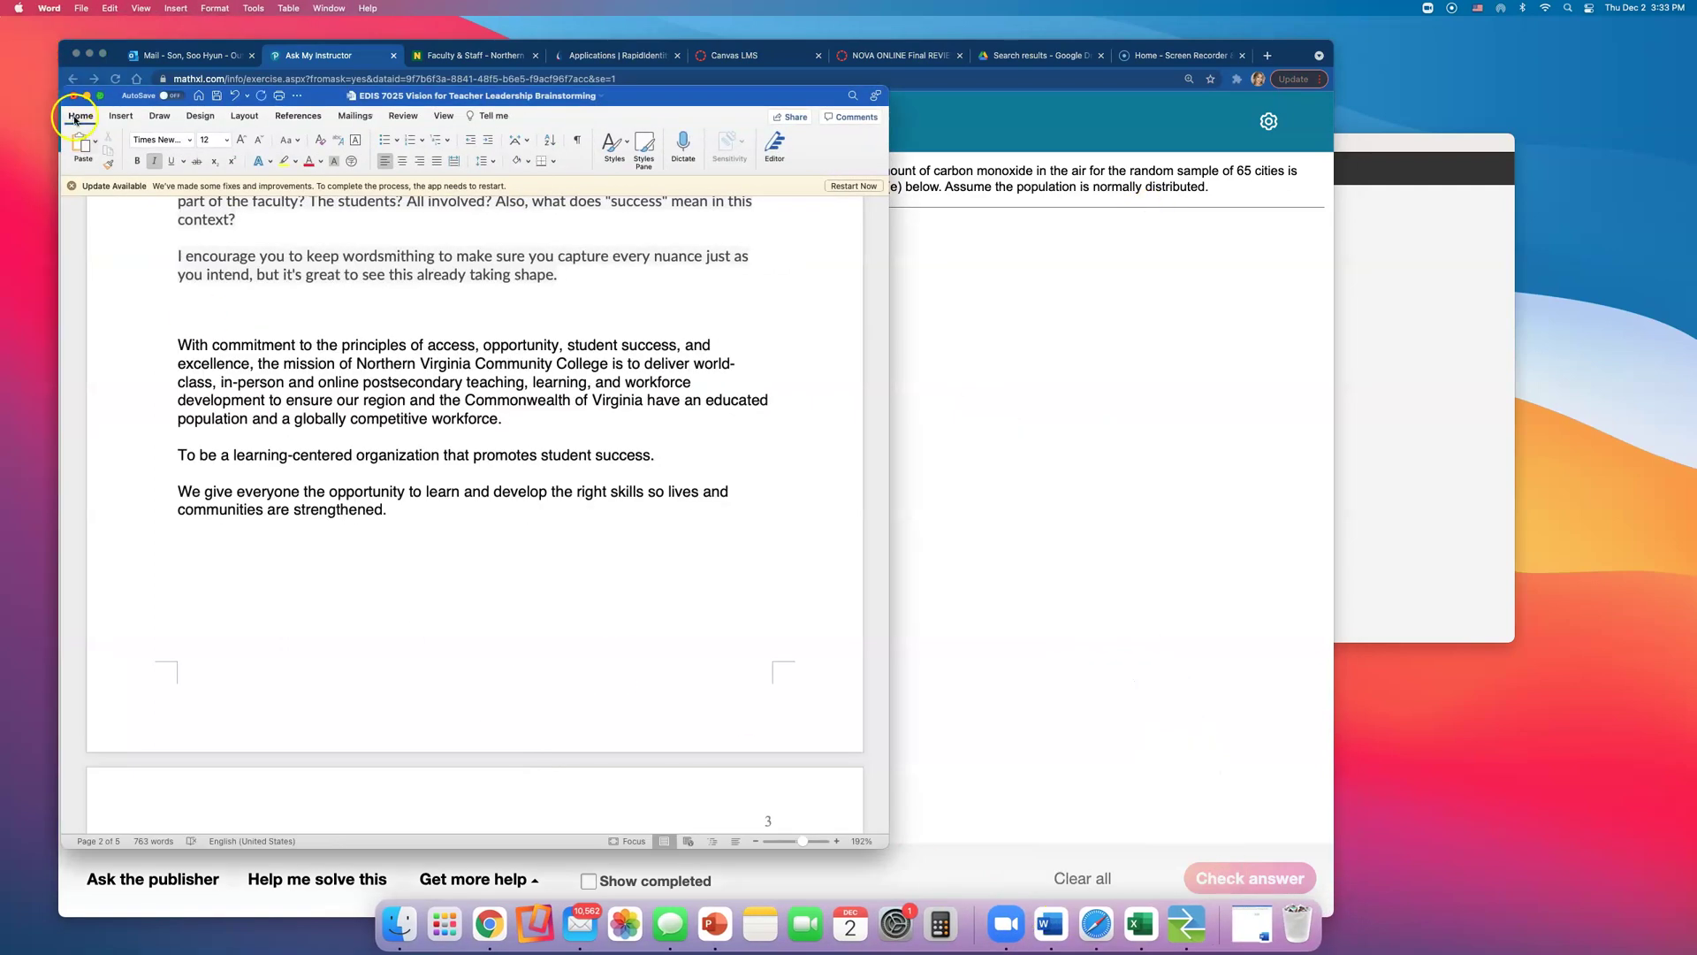
# Create a new blank Word document, Document5, and center it beside the MathXL exercise
pyautogui.click(80, 115)
pyautogui.click(77, 9)
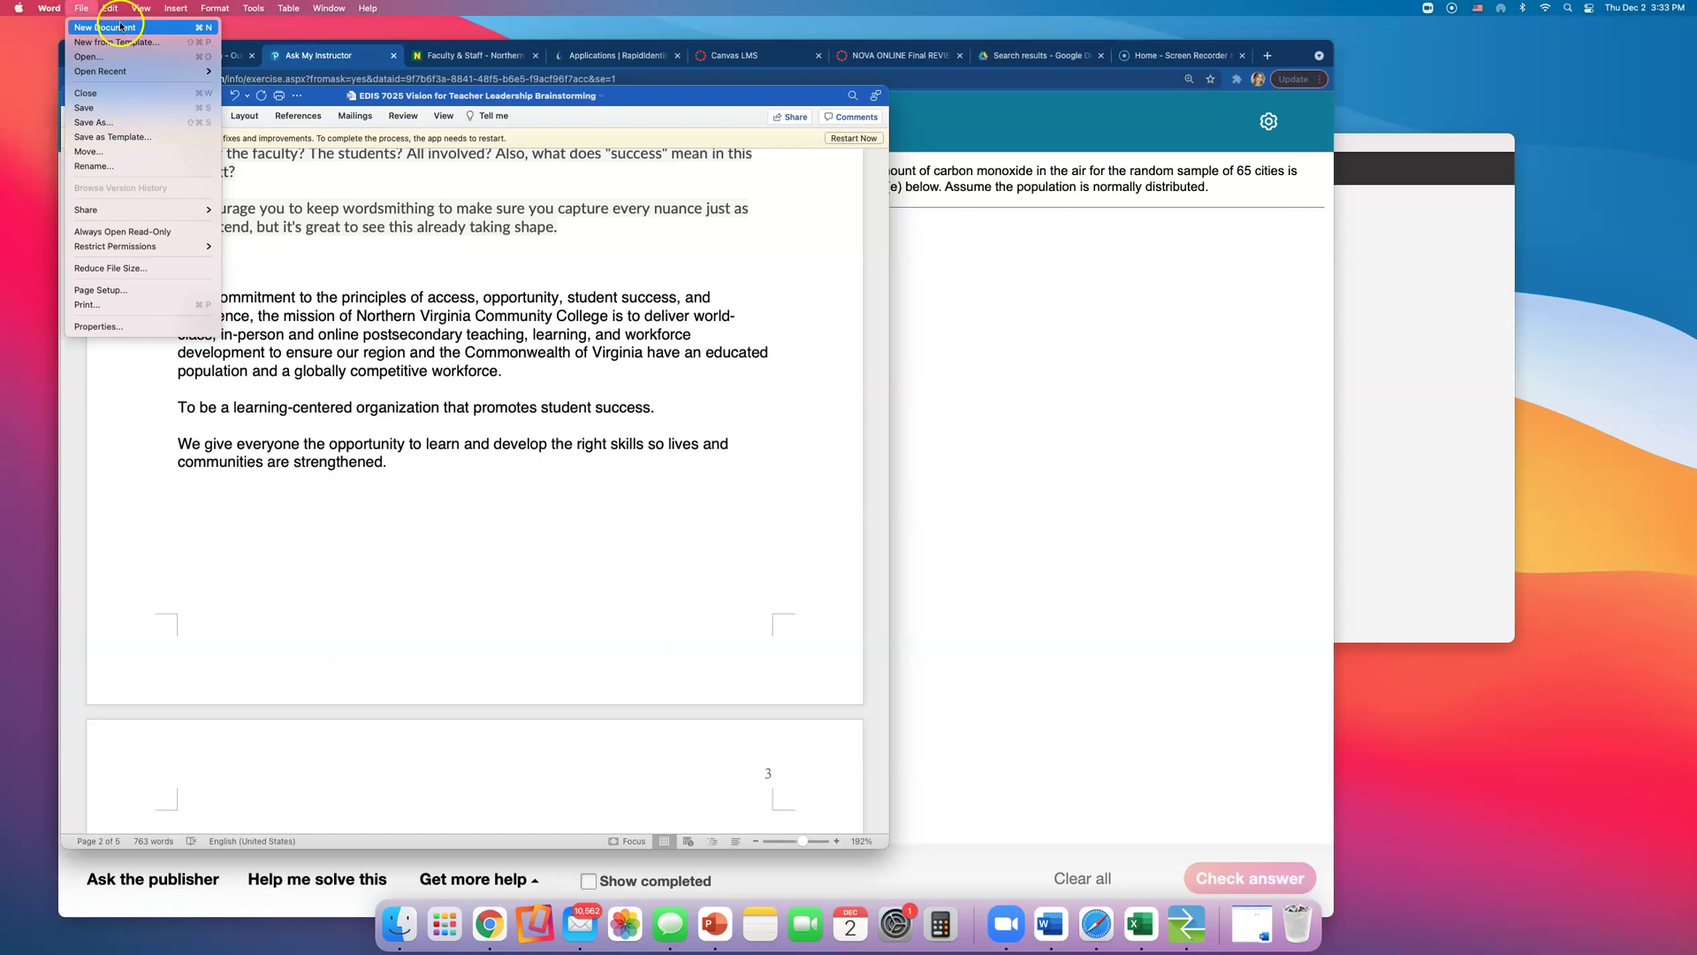
pyautogui.click(137, 106)
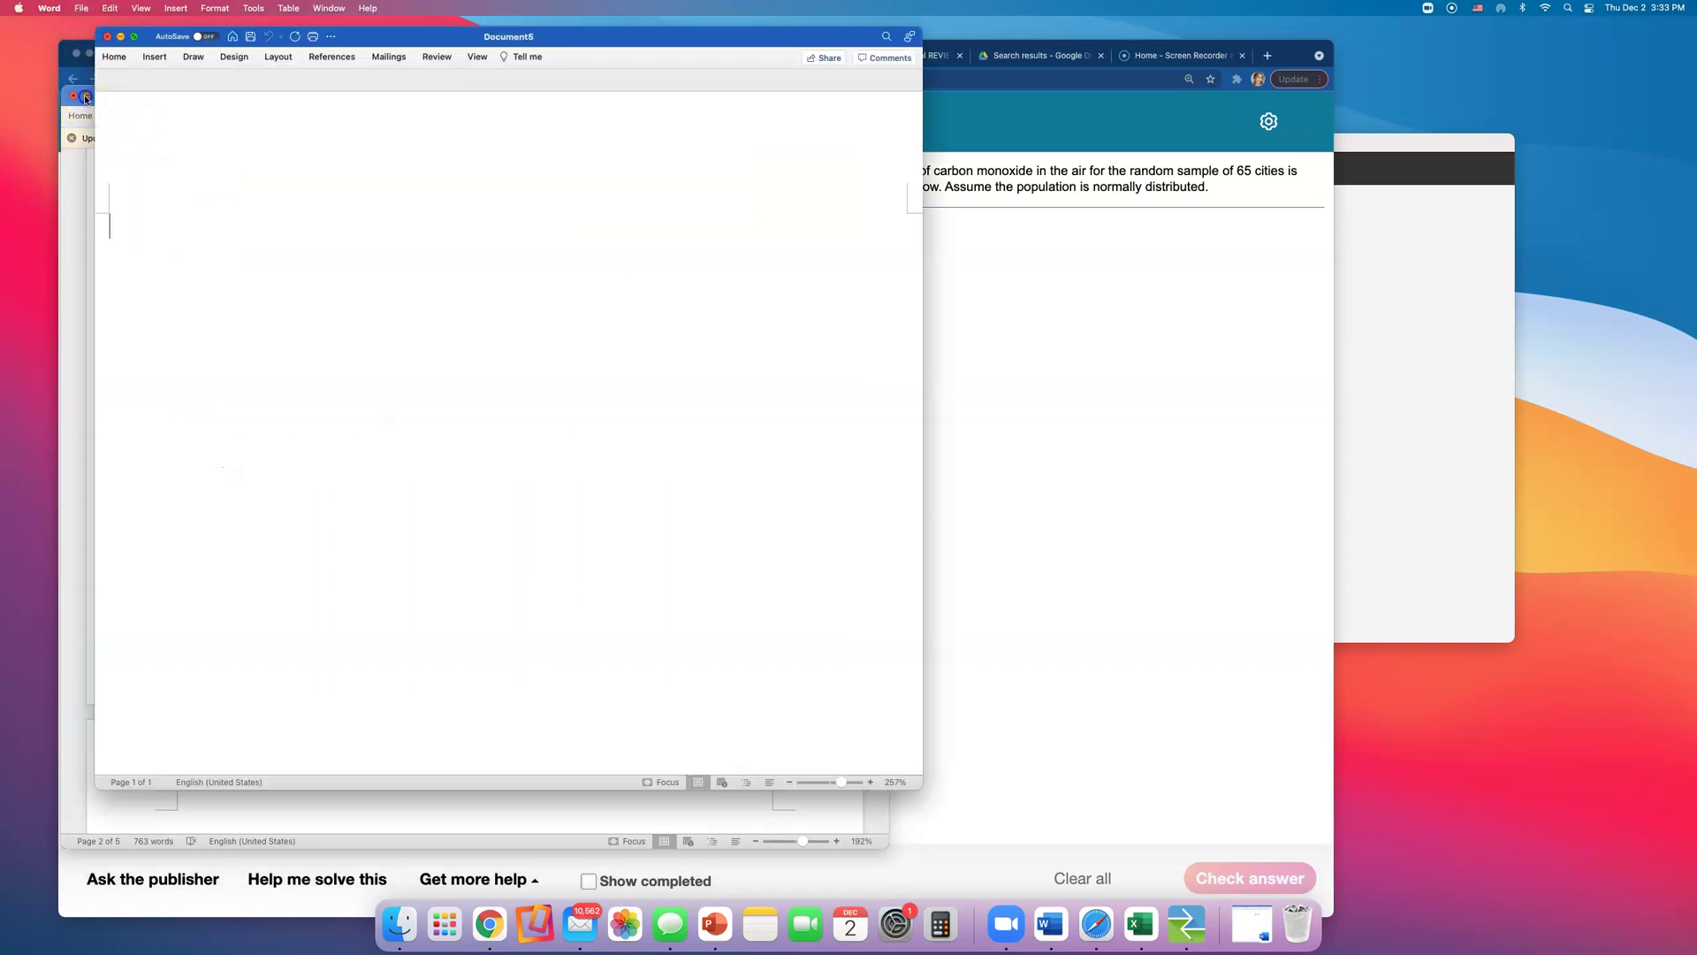
pyautogui.click(85, 97)
pyautogui.moveTo(378, 37); pyautogui.dragTo(603, 228)
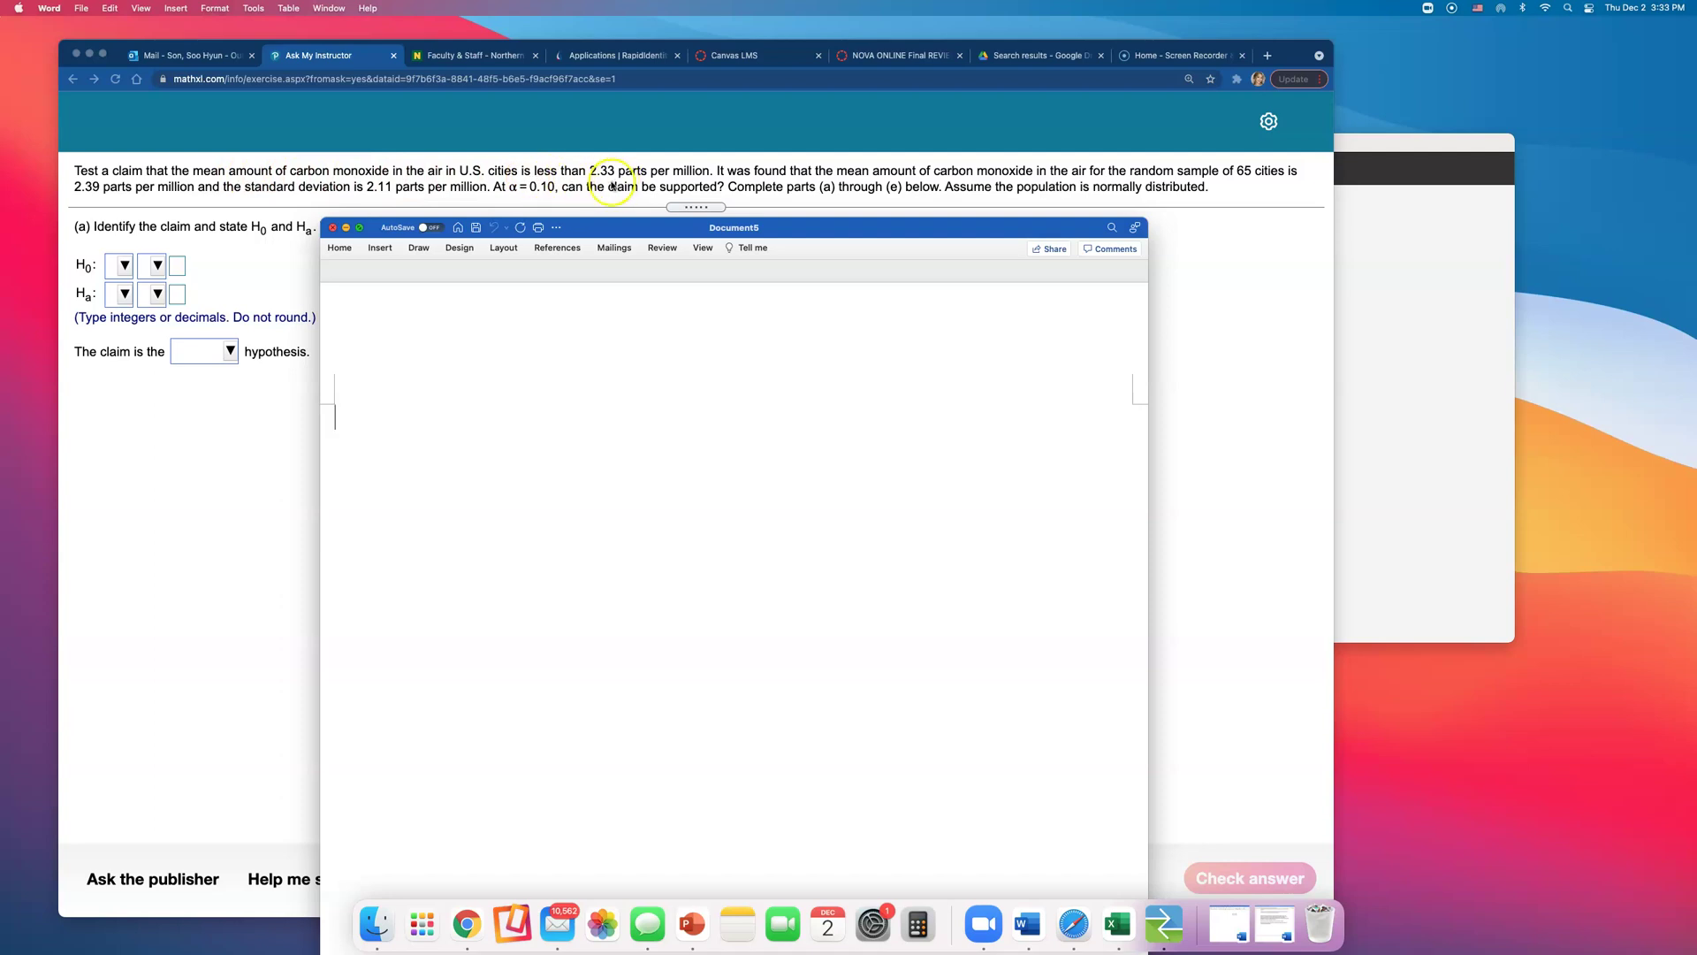
pyautogui.click(380, 248)
# Insert an equation reading Hₐ: μ < 2.33 using the μ symbol and a subscript template
pyautogui.click(1069, 281)
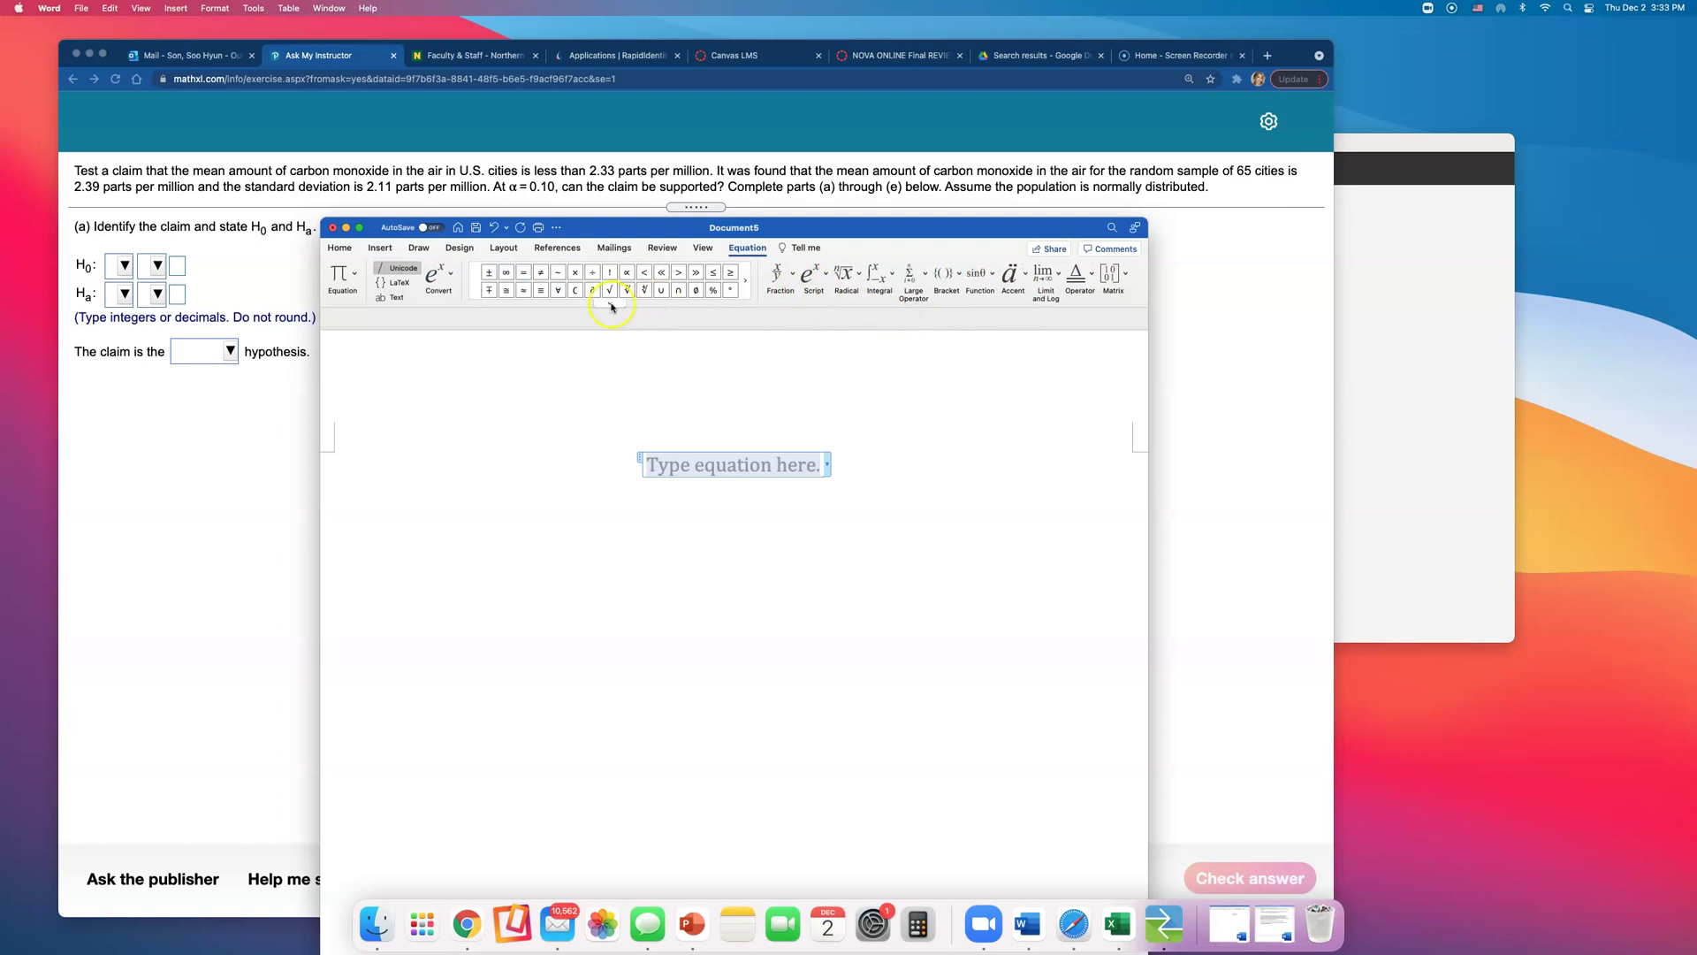
pyautogui.click(611, 306)
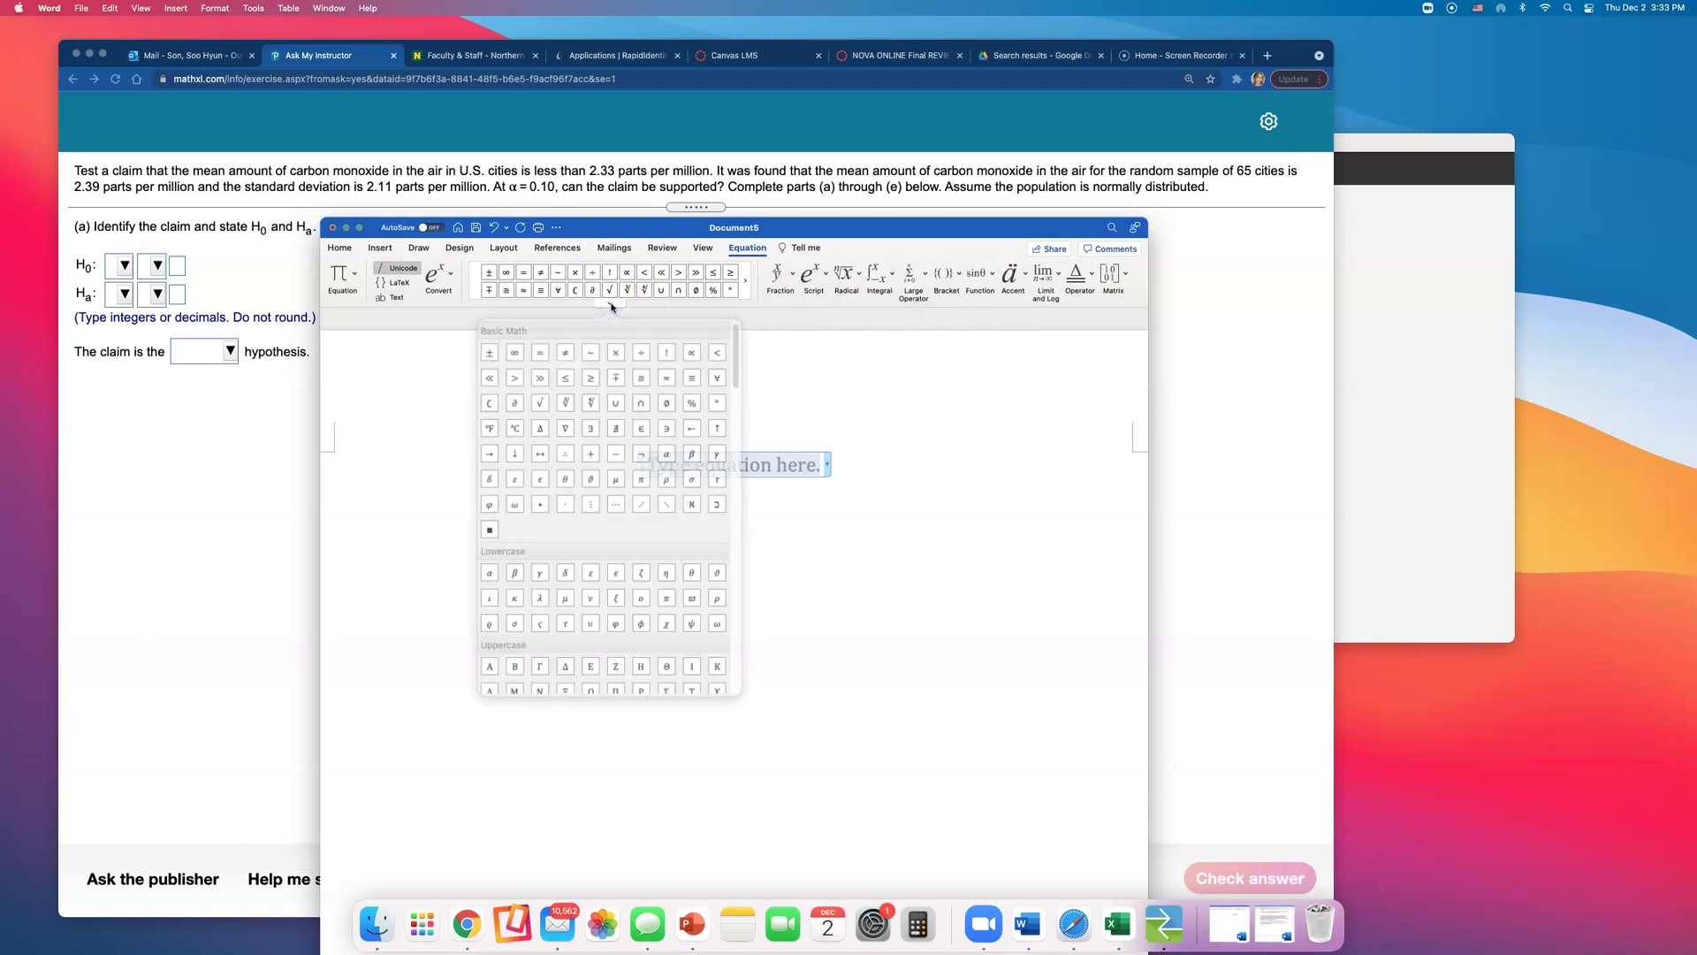
pyautogui.click(624, 466)
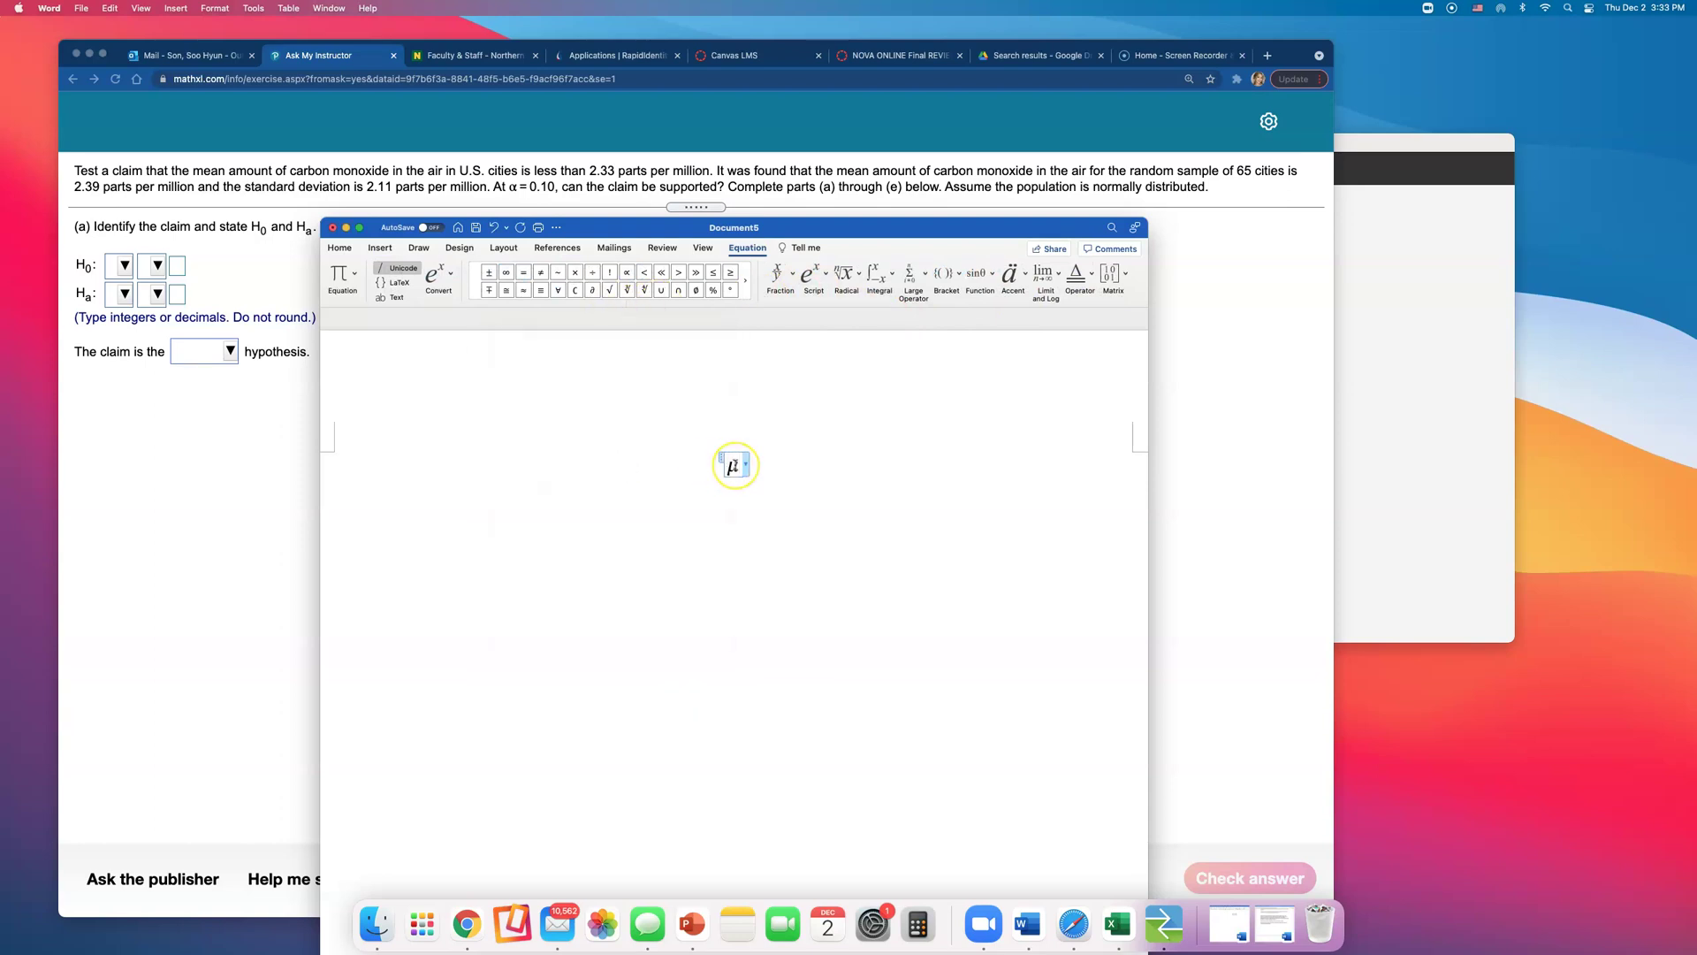
pyautogui.write('<2.33')
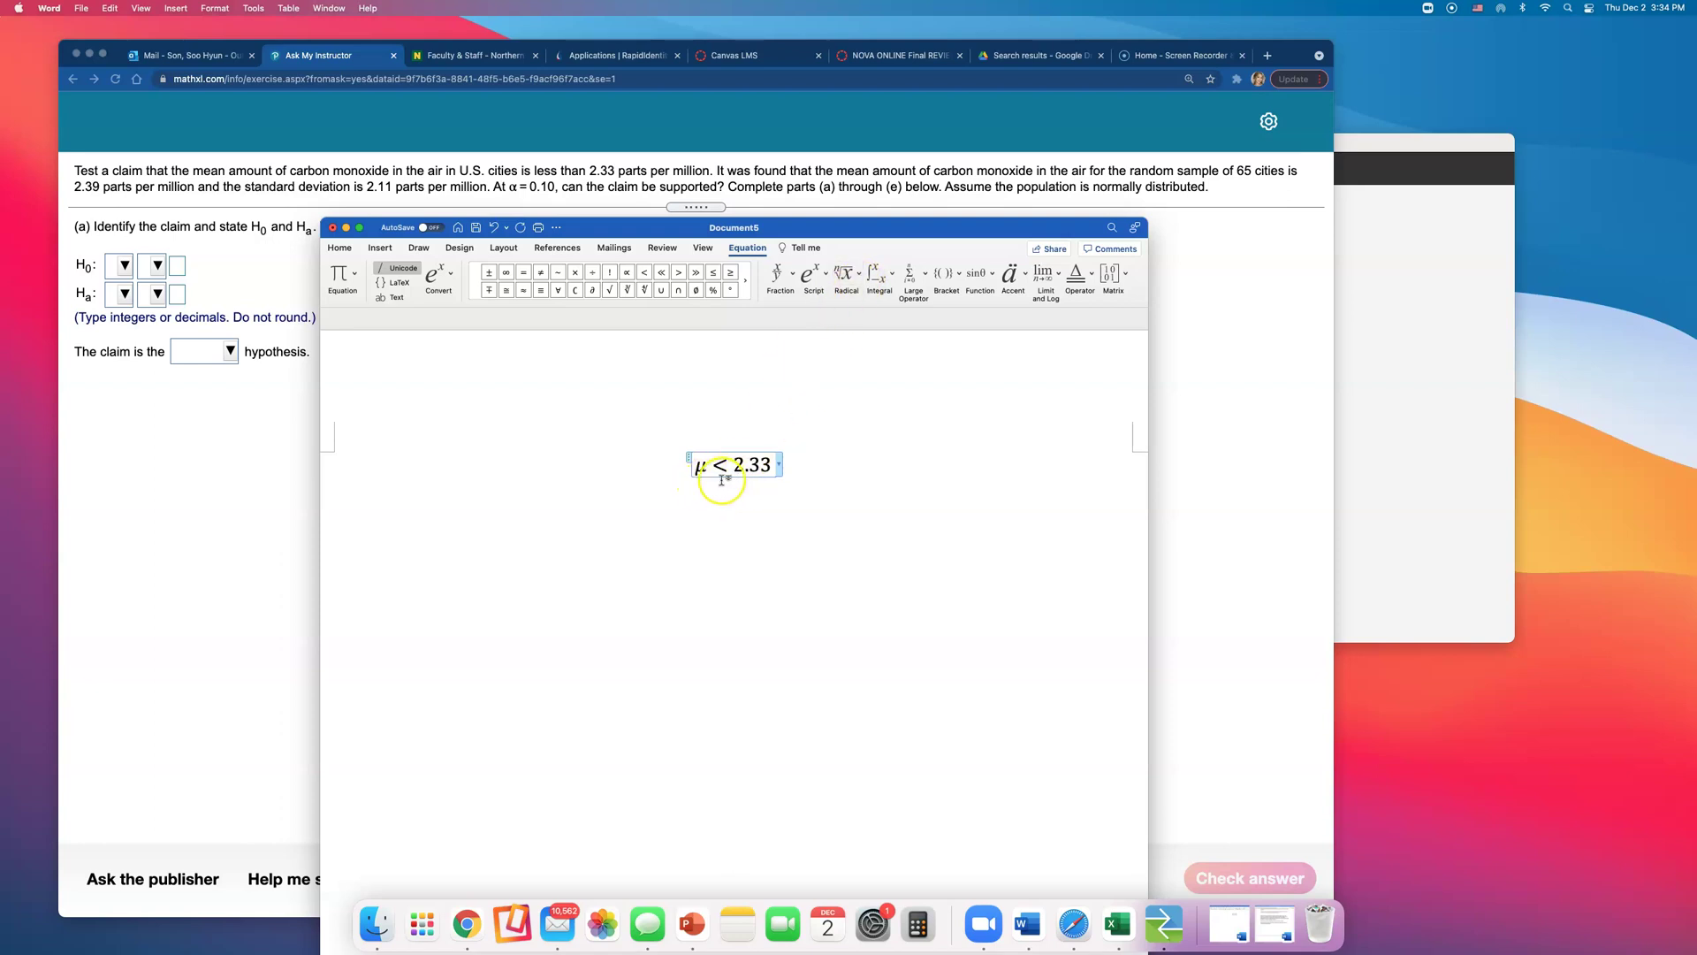
pyautogui.click(873, 297)
pyautogui.click(873, 337)
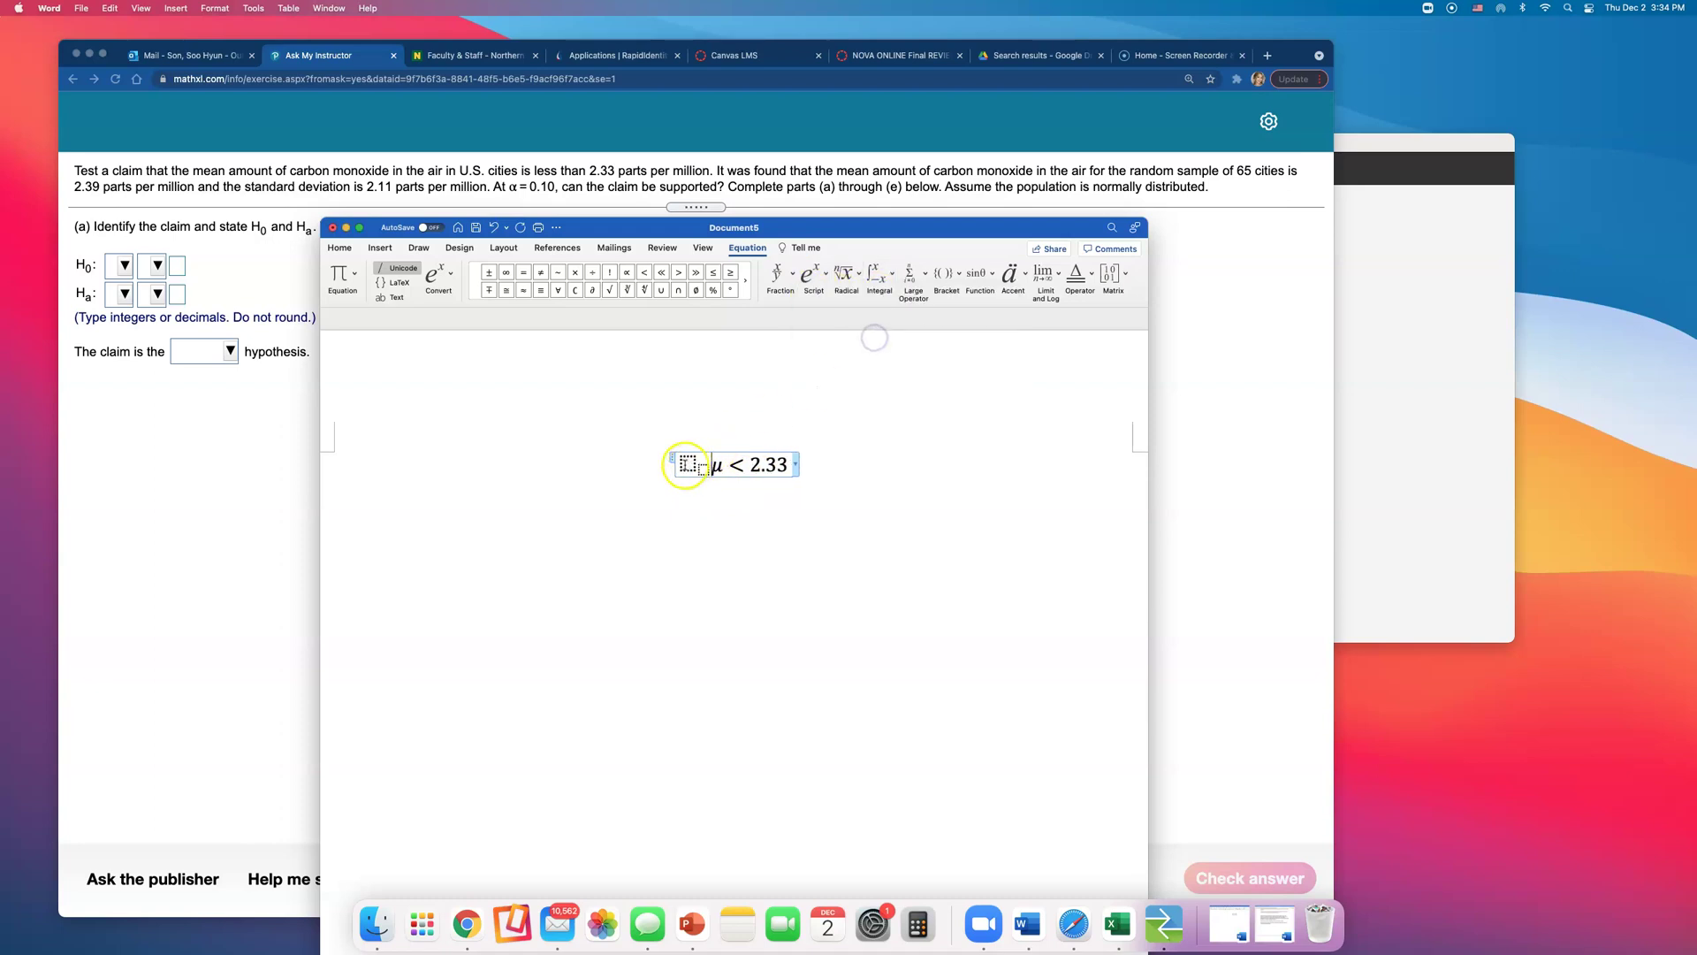
pyautogui.write('Ha')
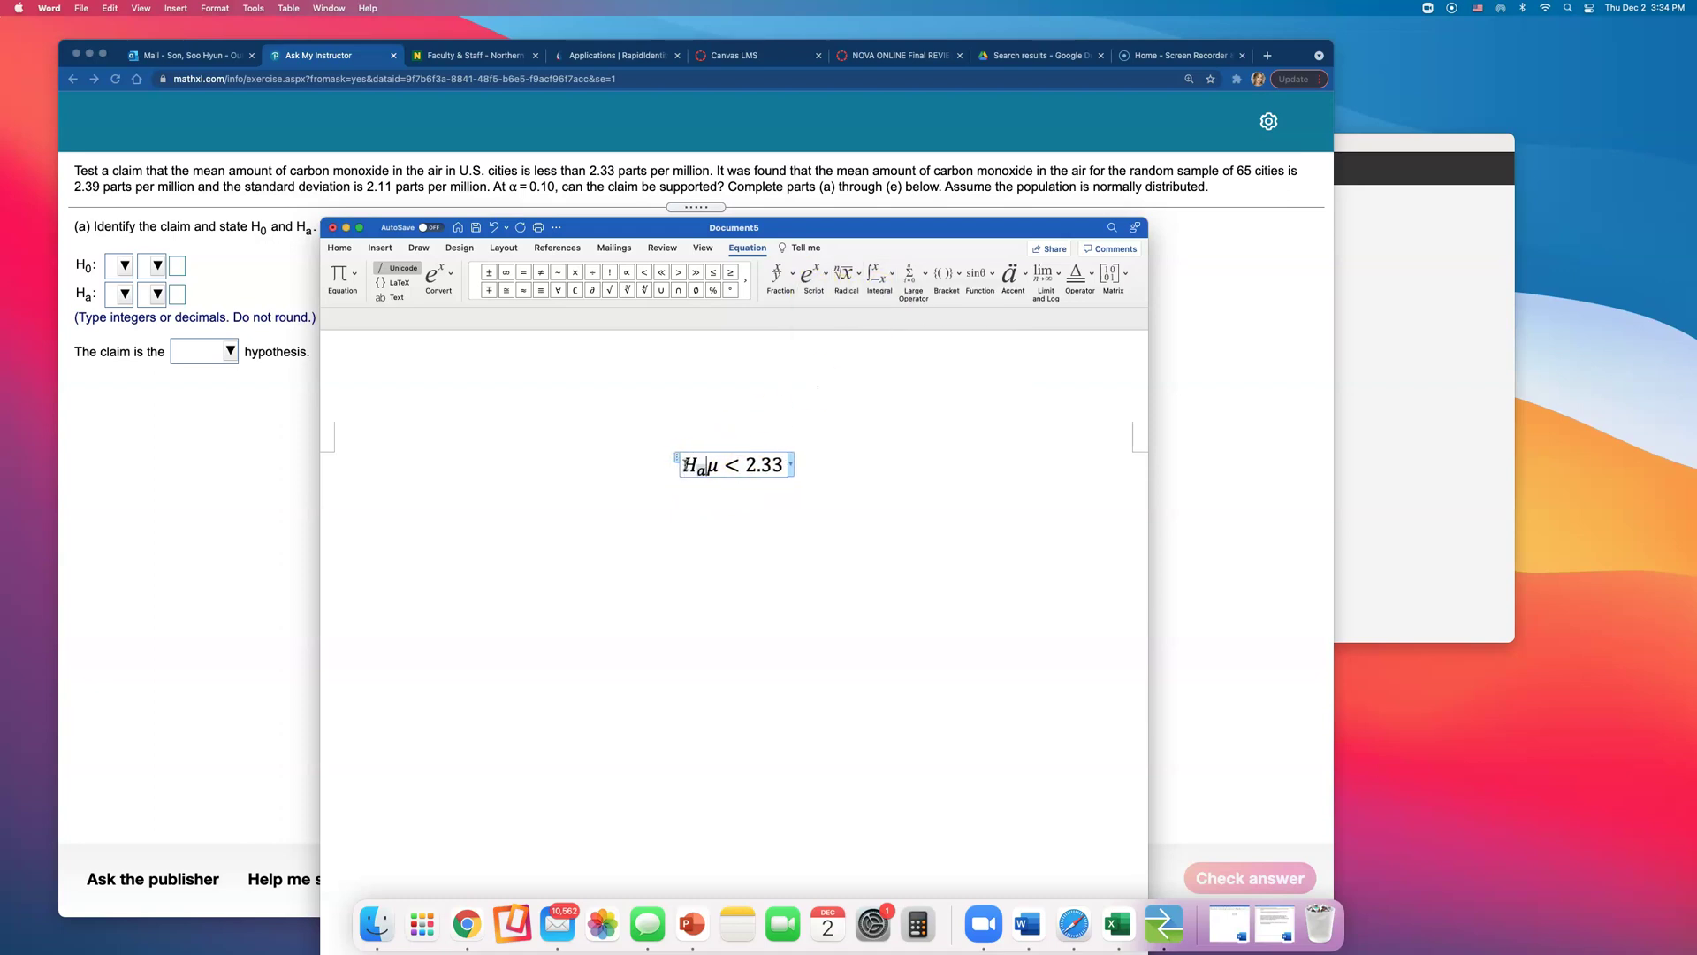
pyautogui.write('_a:')
pyautogui.click(783, 496)
# Duplicate the equation above and edit the copy to H₀: μ ≥ 2.33
pyautogui.click(568, 472)
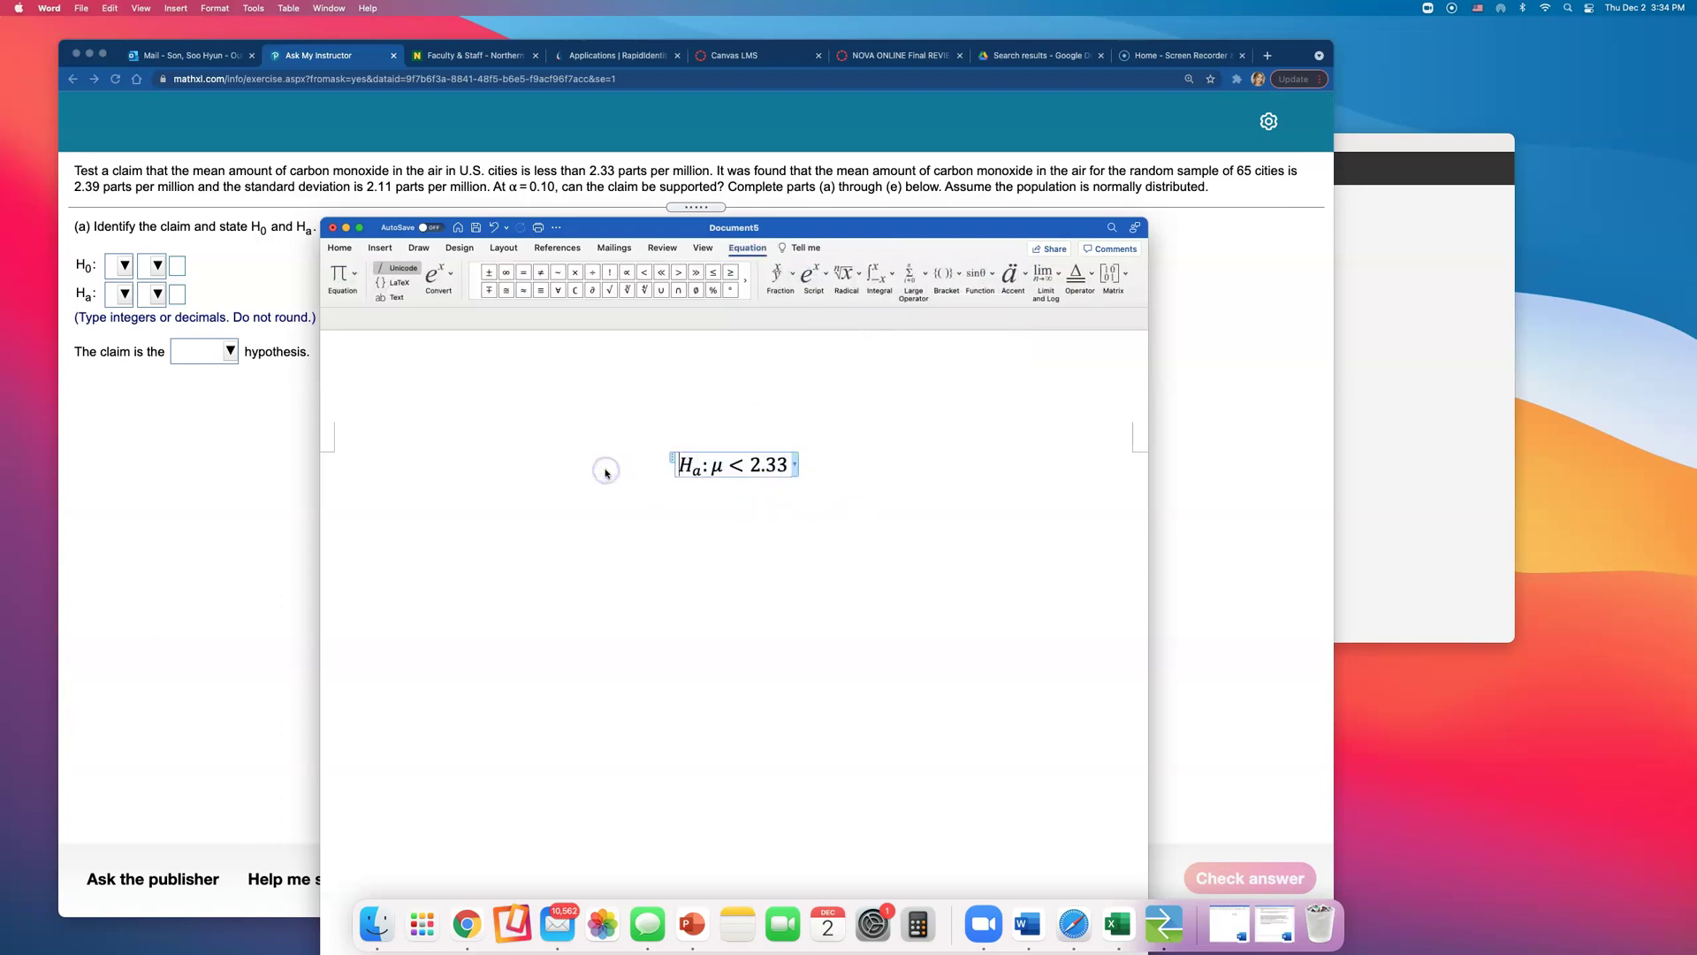
pyautogui.press('Return')
pyautogui.press('Up')
pyautogui.write('H_a: μ < 2.33')
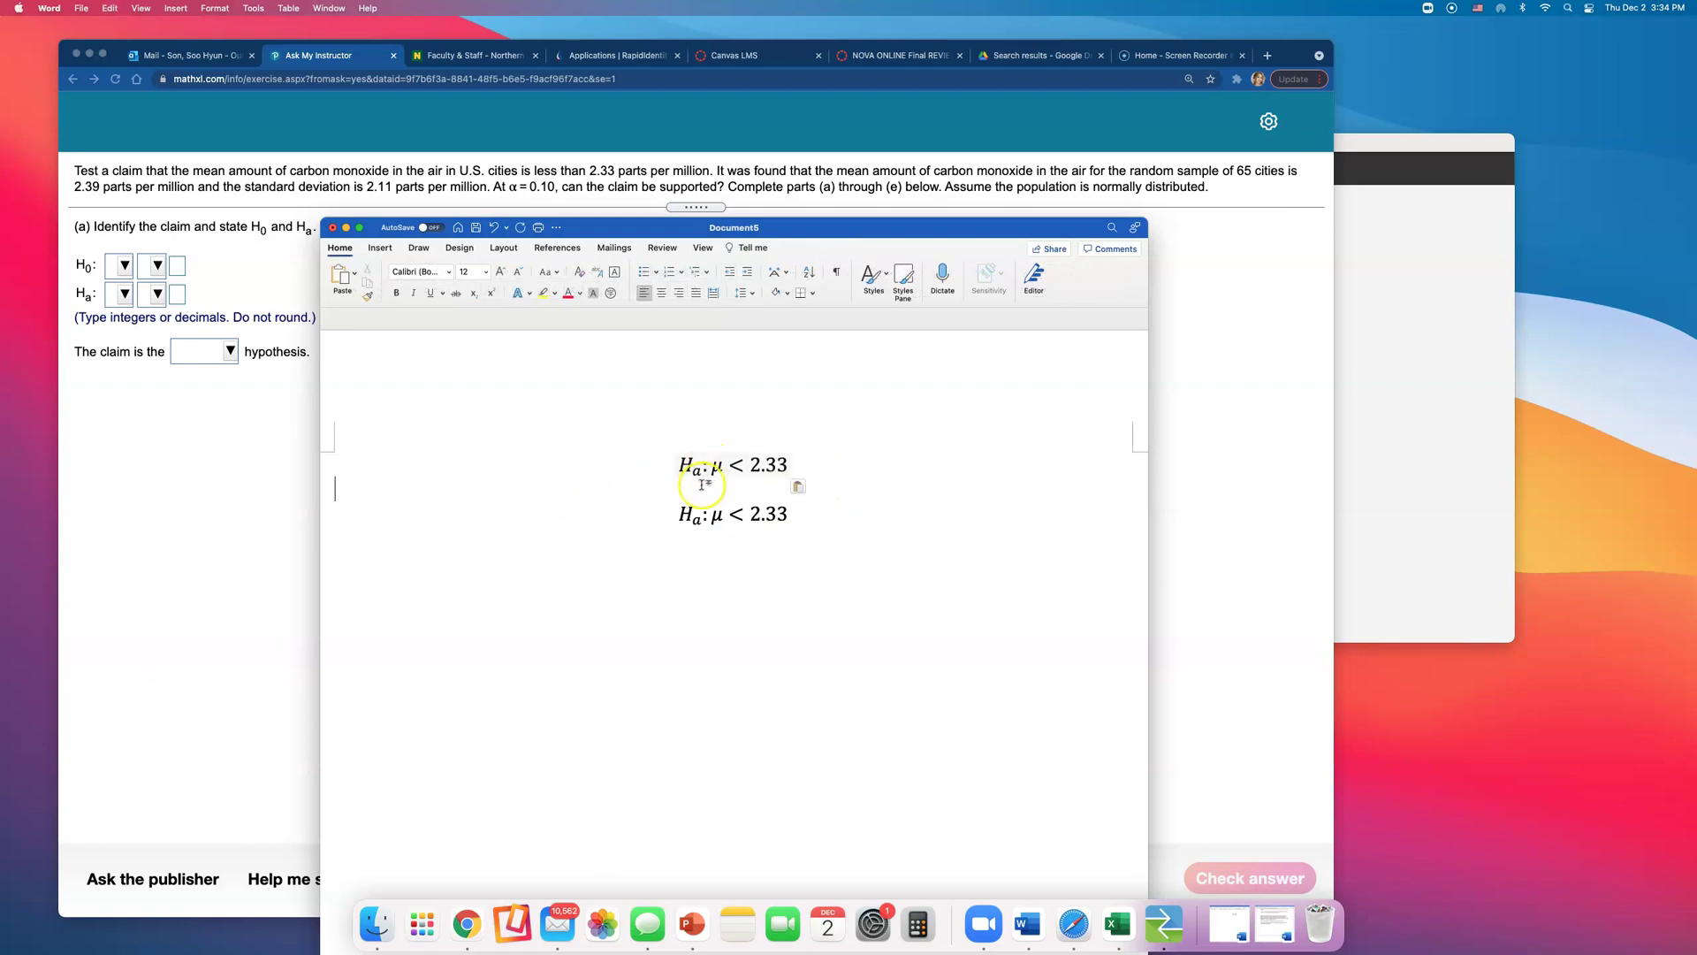
pyautogui.doubleClick(698, 469)
pyautogui.write('0')
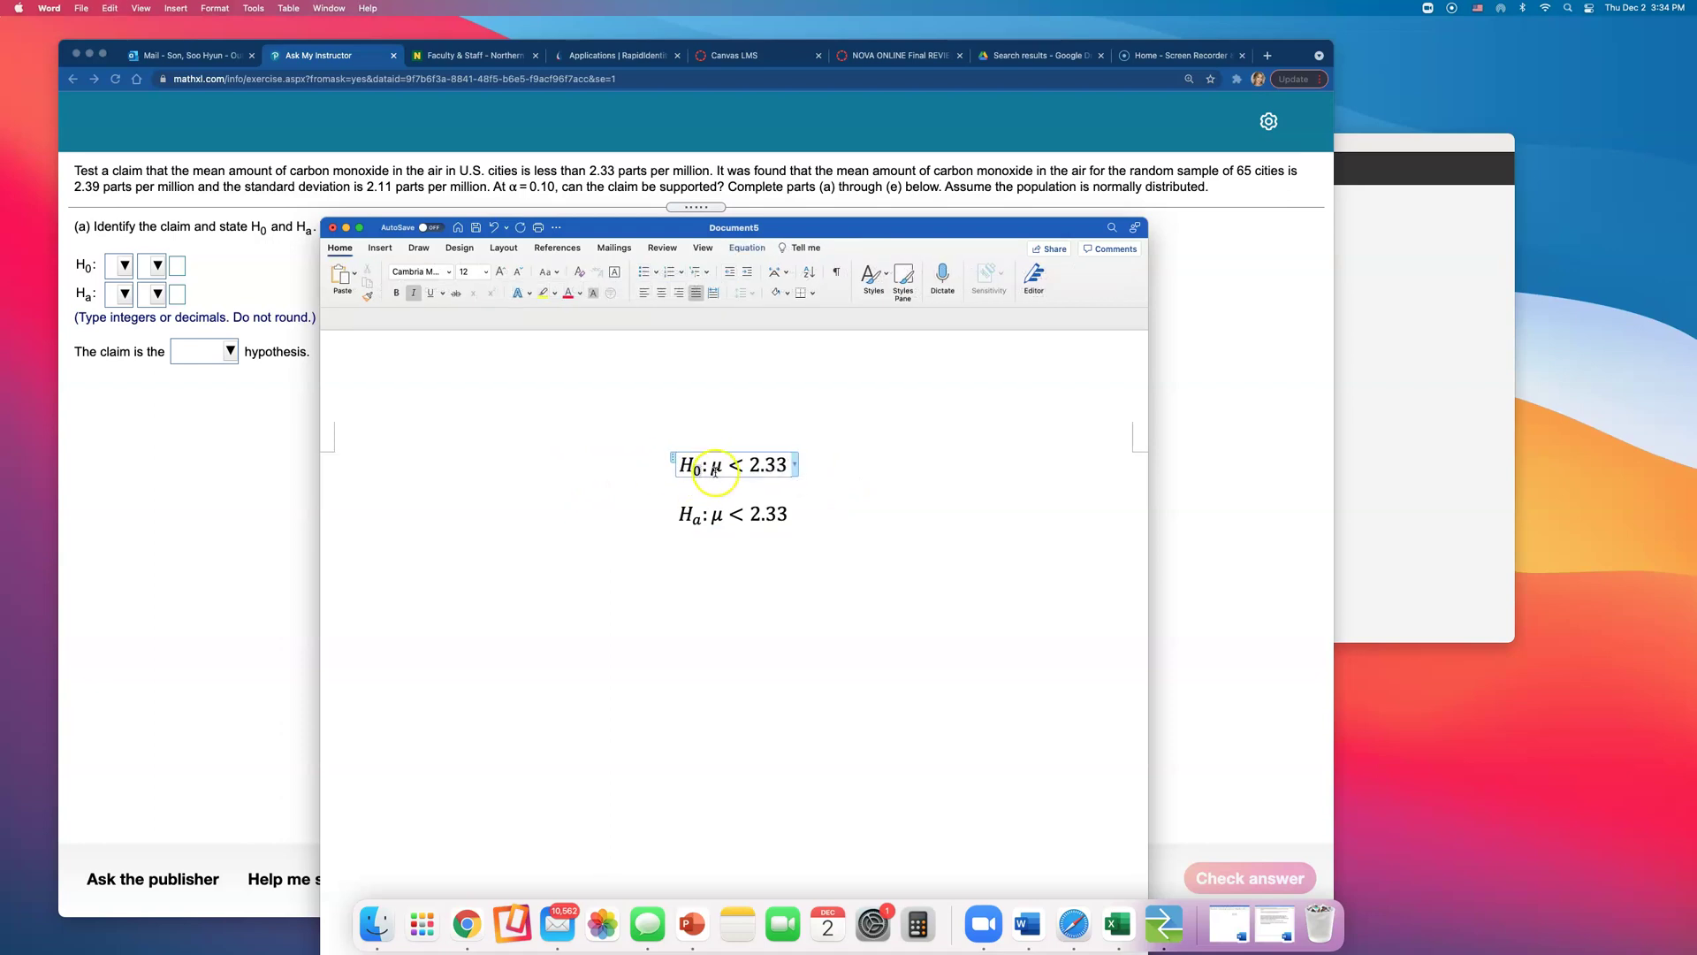
pyautogui.press('BackSpace')
pyautogui.write('>')
pyautogui.click(738, 489)
pyautogui.press('BackSpace')
pyautogui.click(738, 489)
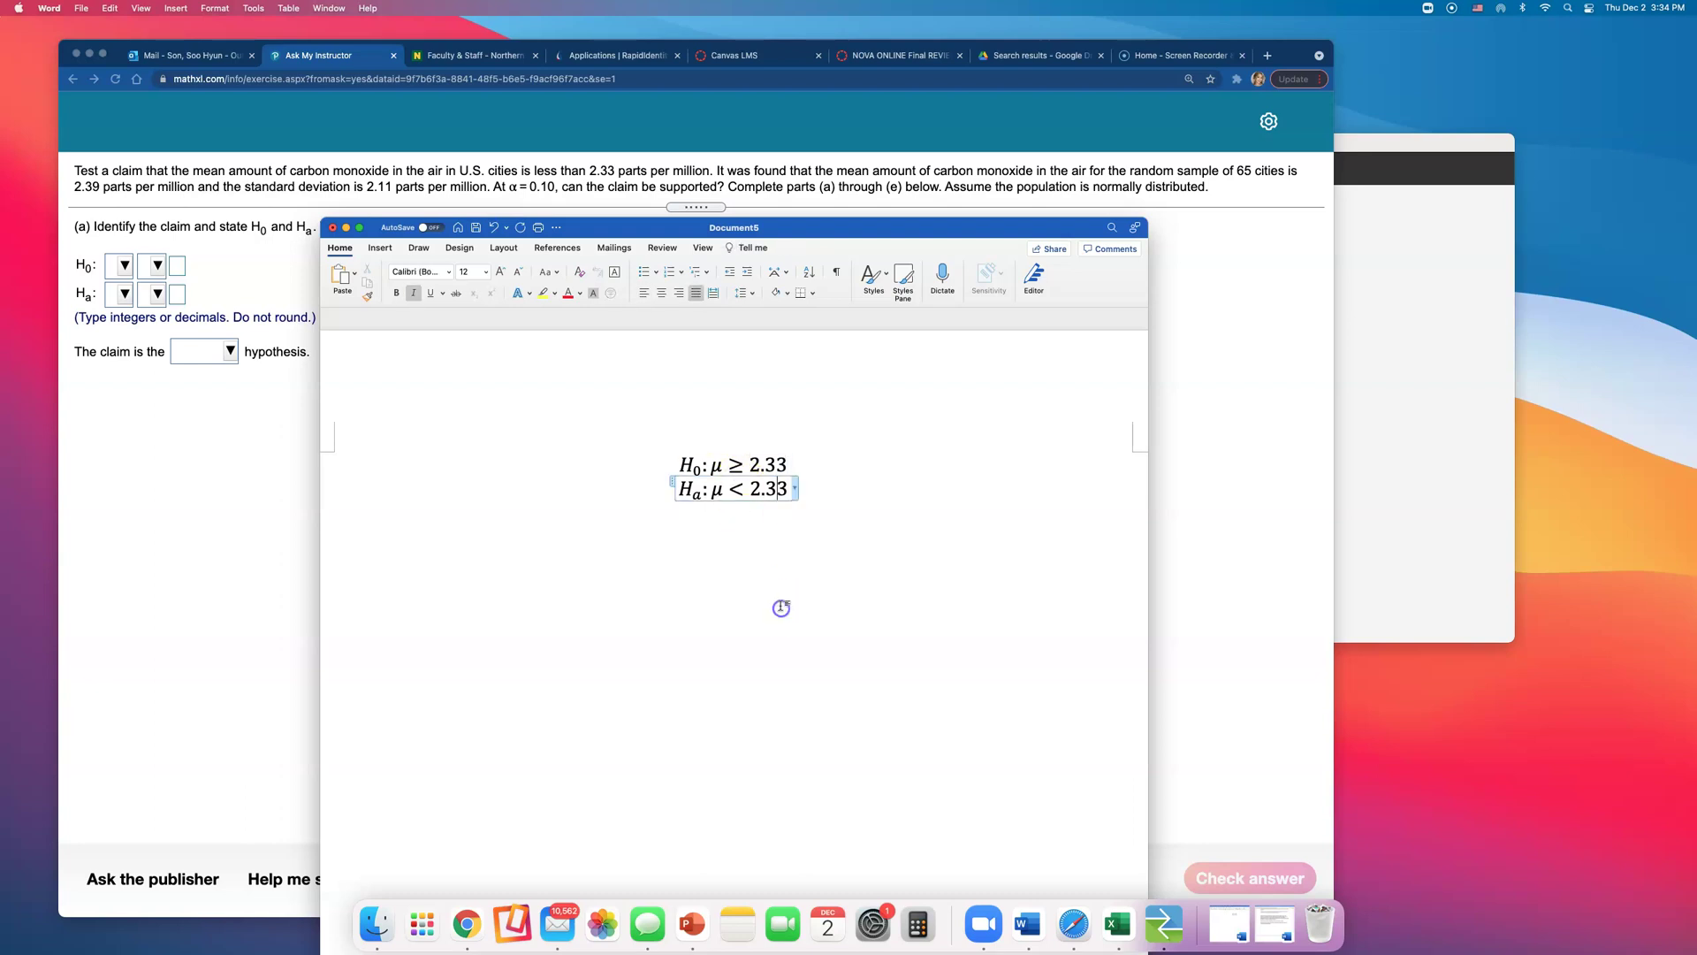
pyautogui.moveTo(619, 232); pyautogui.dragTo(1193, 269)
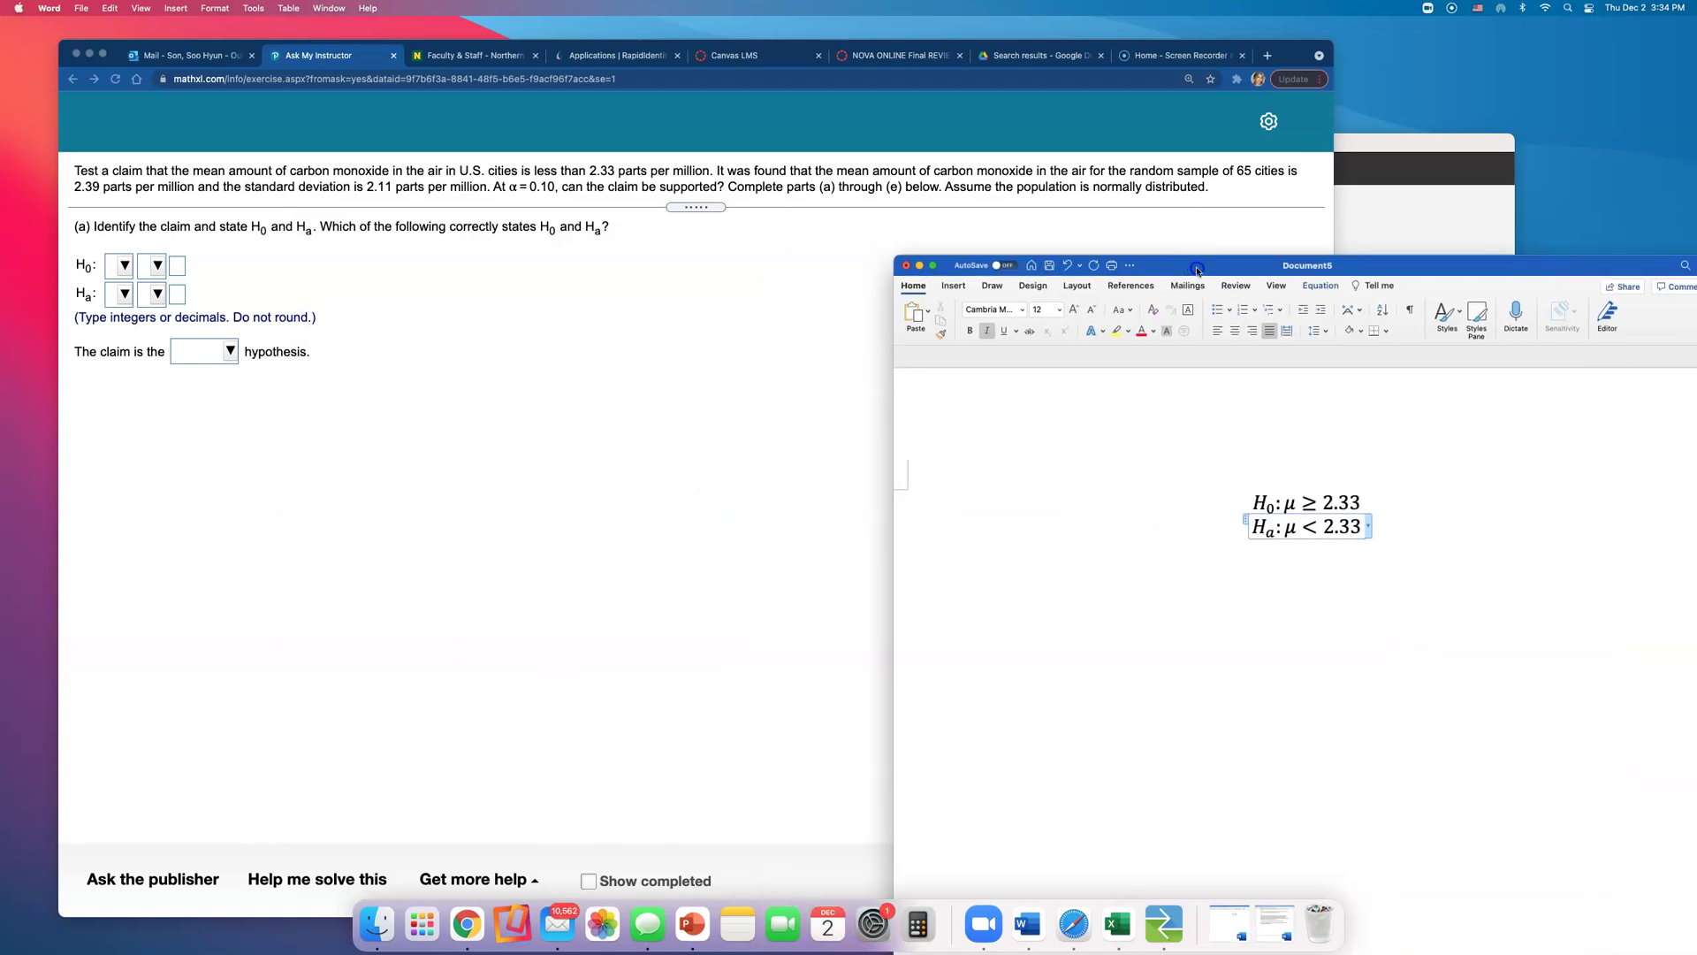
# Set the null hypothesis to H₀: μ ≥ 2.33 in part (a)
pyautogui.click(618, 358)
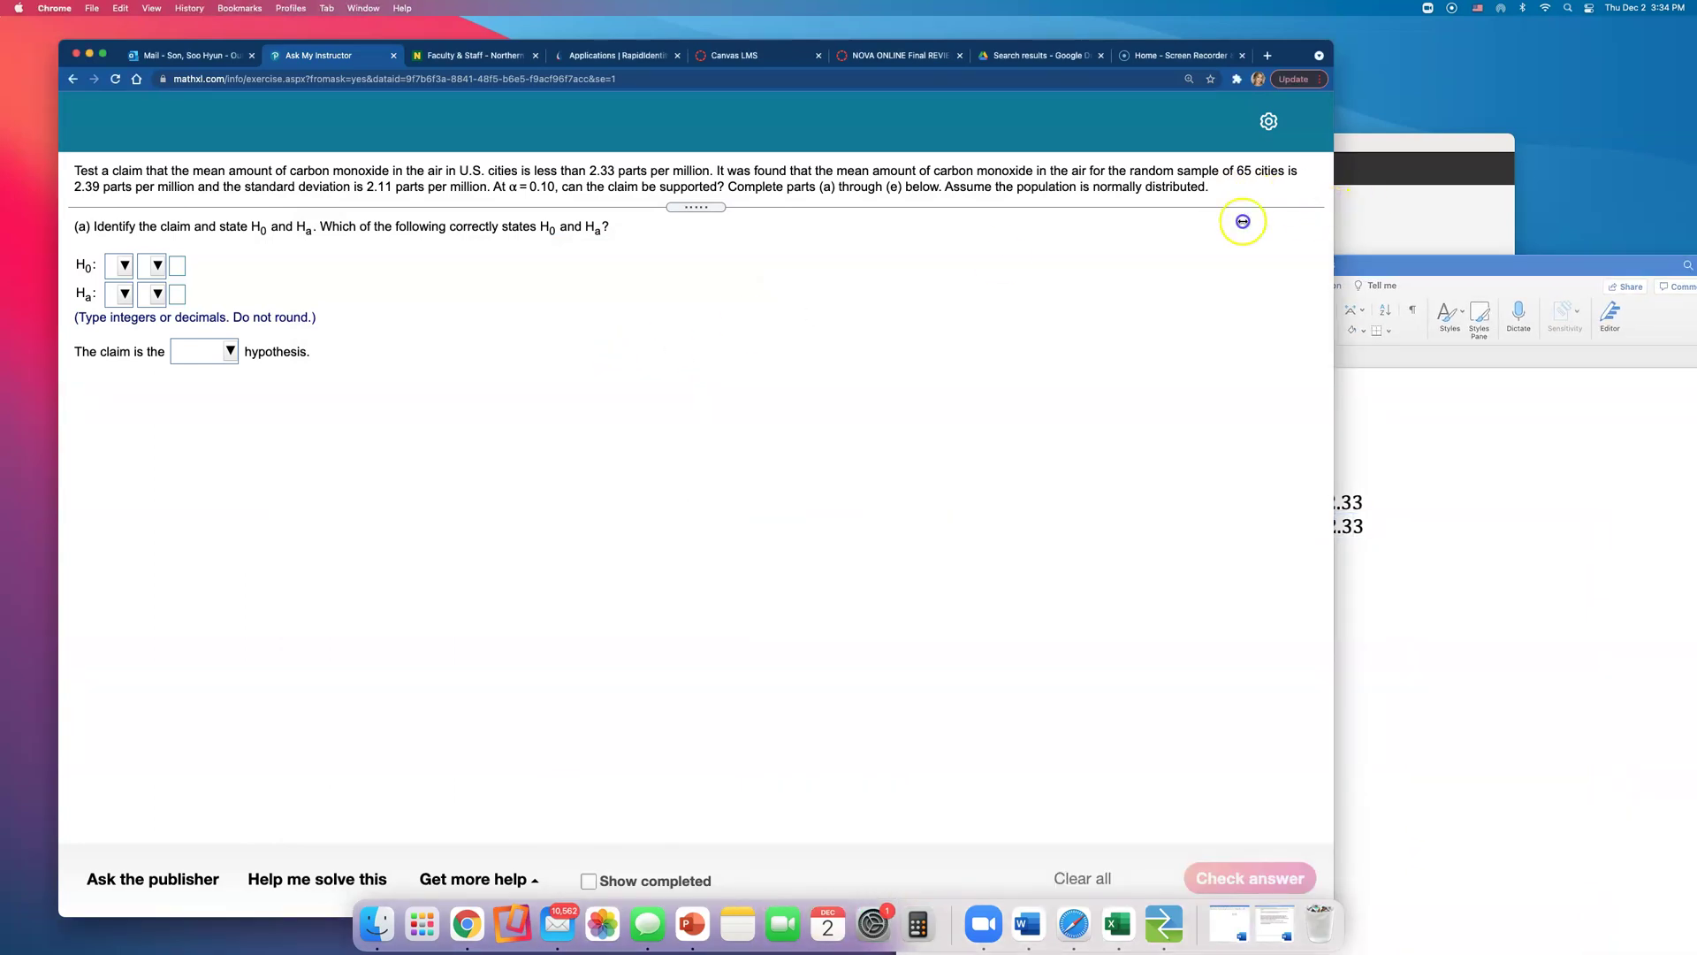
pyautogui.moveTo(1327, 216); pyautogui.dragTo(1108, 221)
pyautogui.click(110, 289)
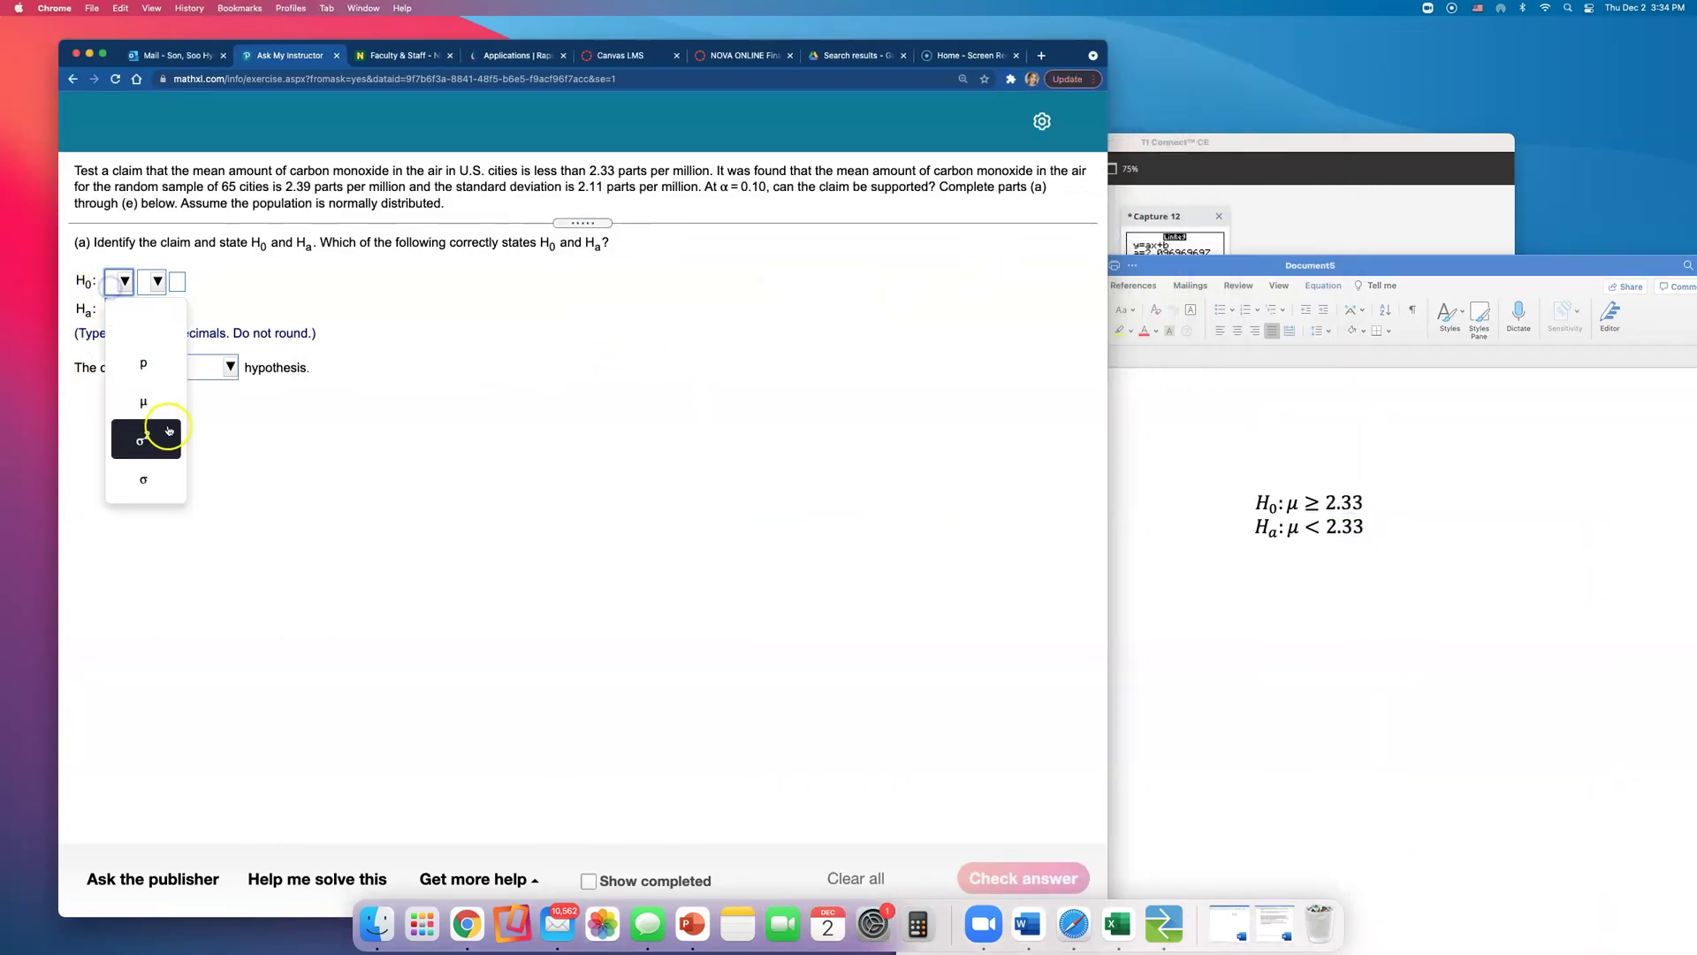
pyautogui.click(143, 402)
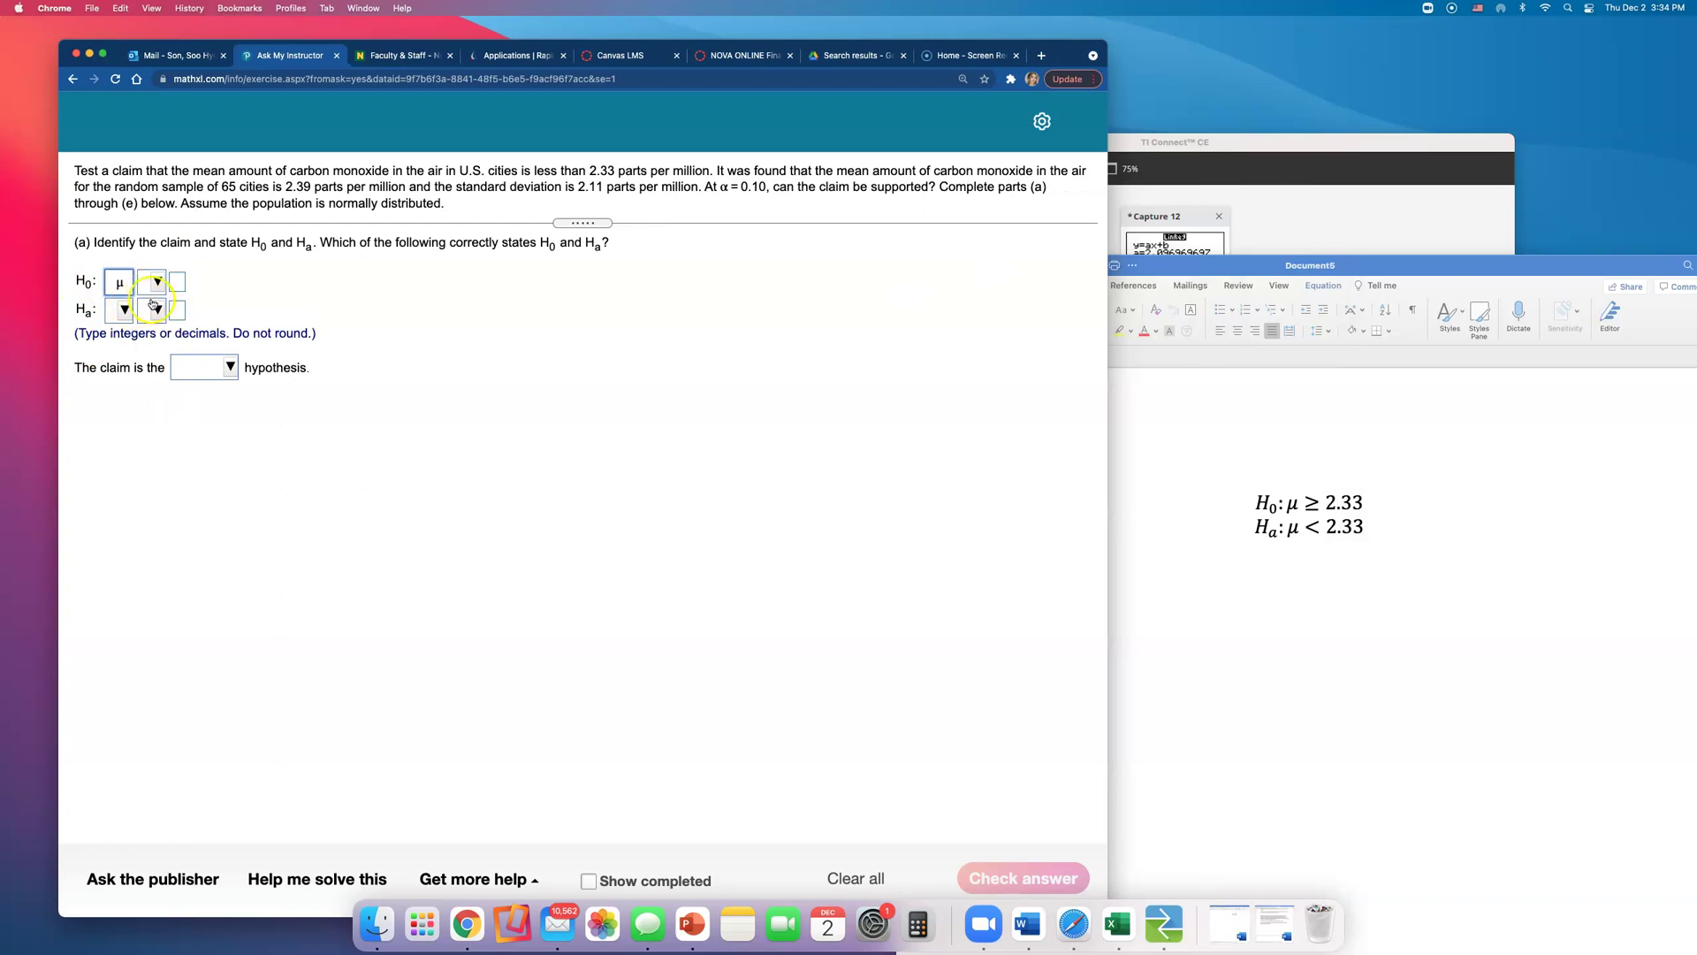
pyautogui.click(191, 169)
pyautogui.click(124, 309)
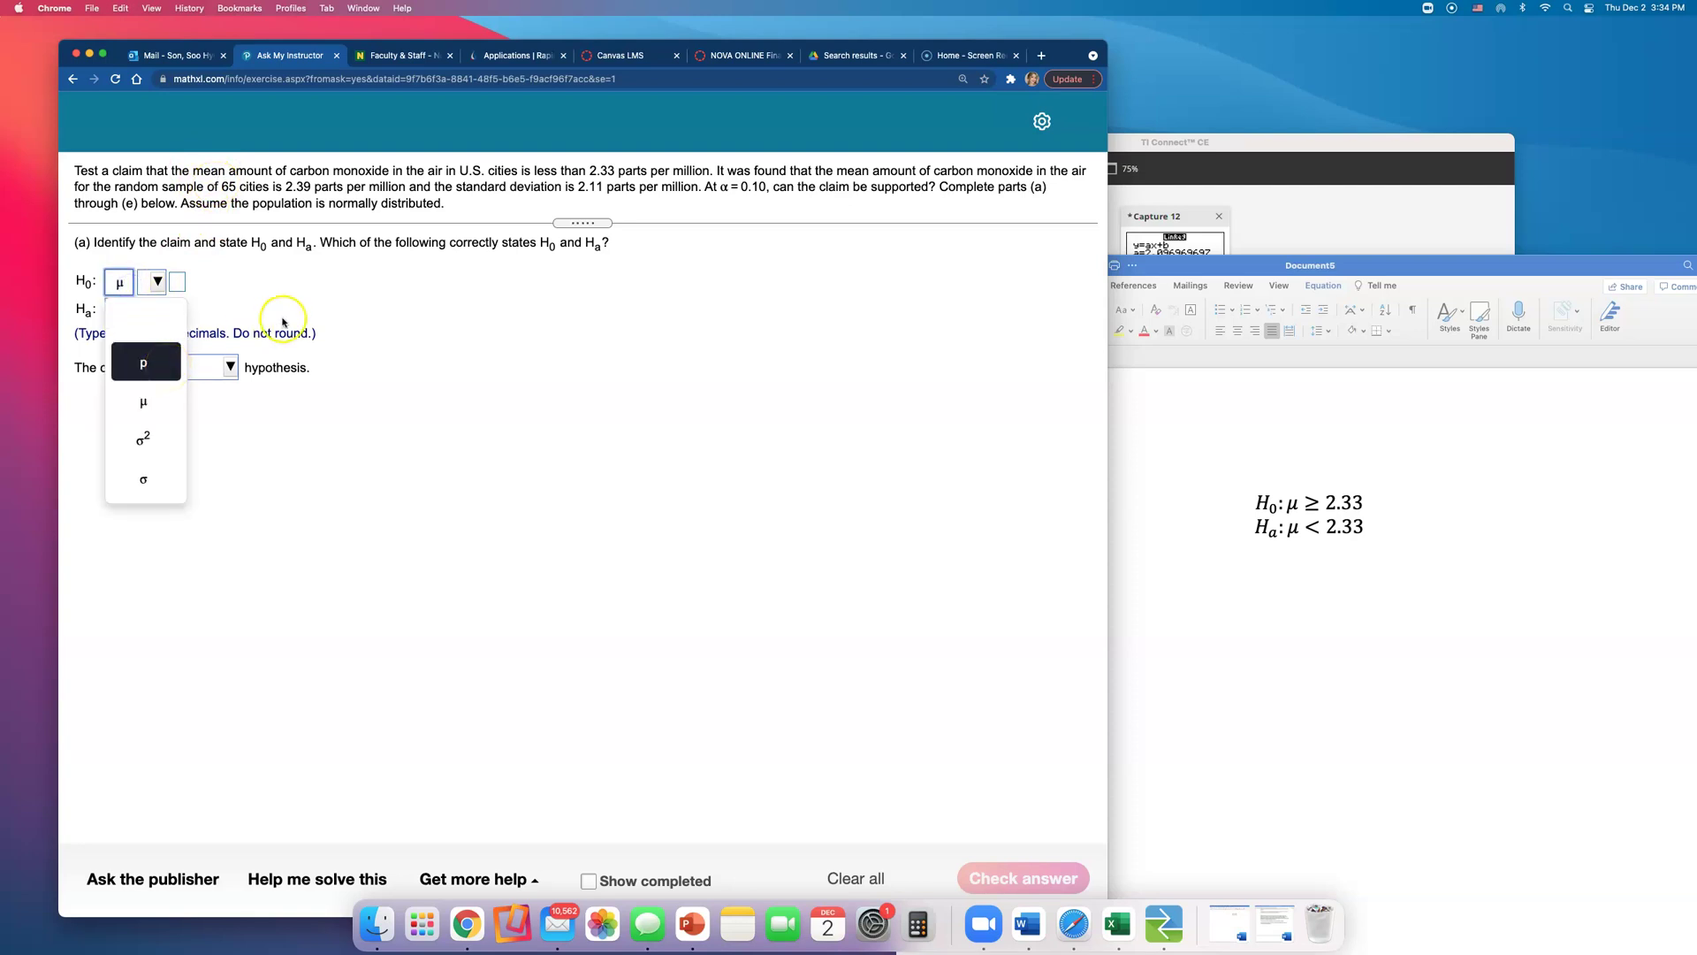
pyautogui.click(275, 325)
pyautogui.click(156, 281)
pyautogui.click(209, 478)
pyautogui.click(177, 284)
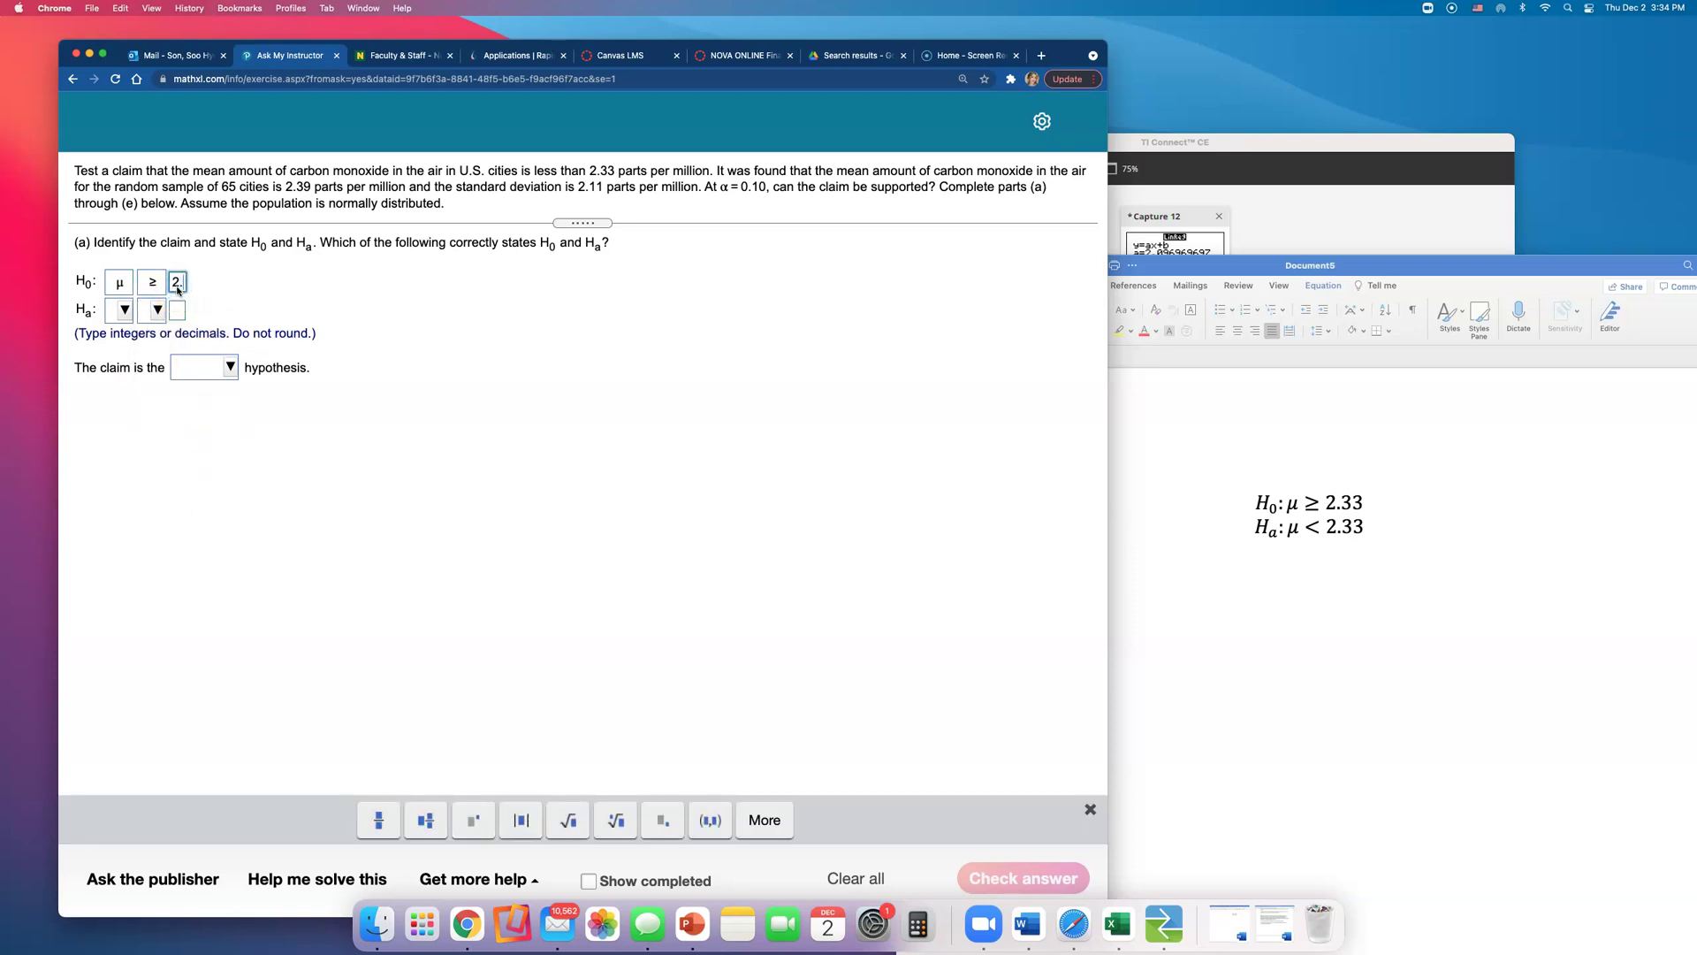
# Set Hₐ: μ < 2.33, mark the claim as the alternative, and check part (a)
pyautogui.click(123, 309)
pyautogui.click(151, 397)
pyautogui.click(156, 309)
pyautogui.click(175, 582)
pyautogui.click(179, 311)
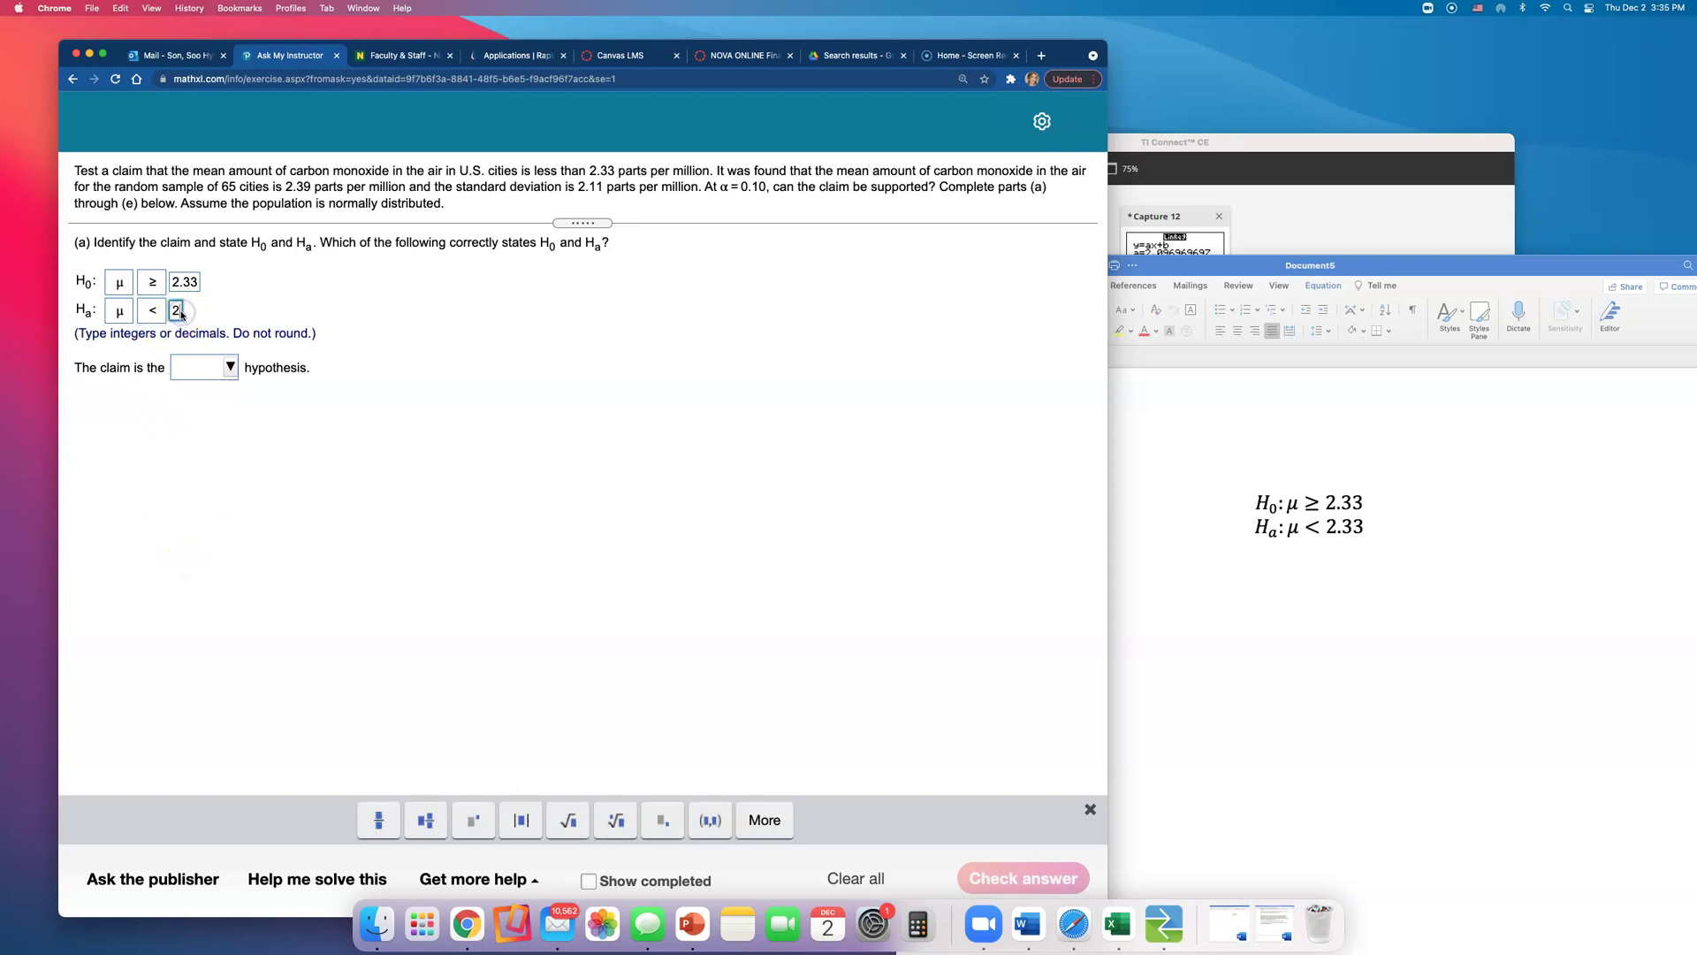
pyautogui.click(205, 415)
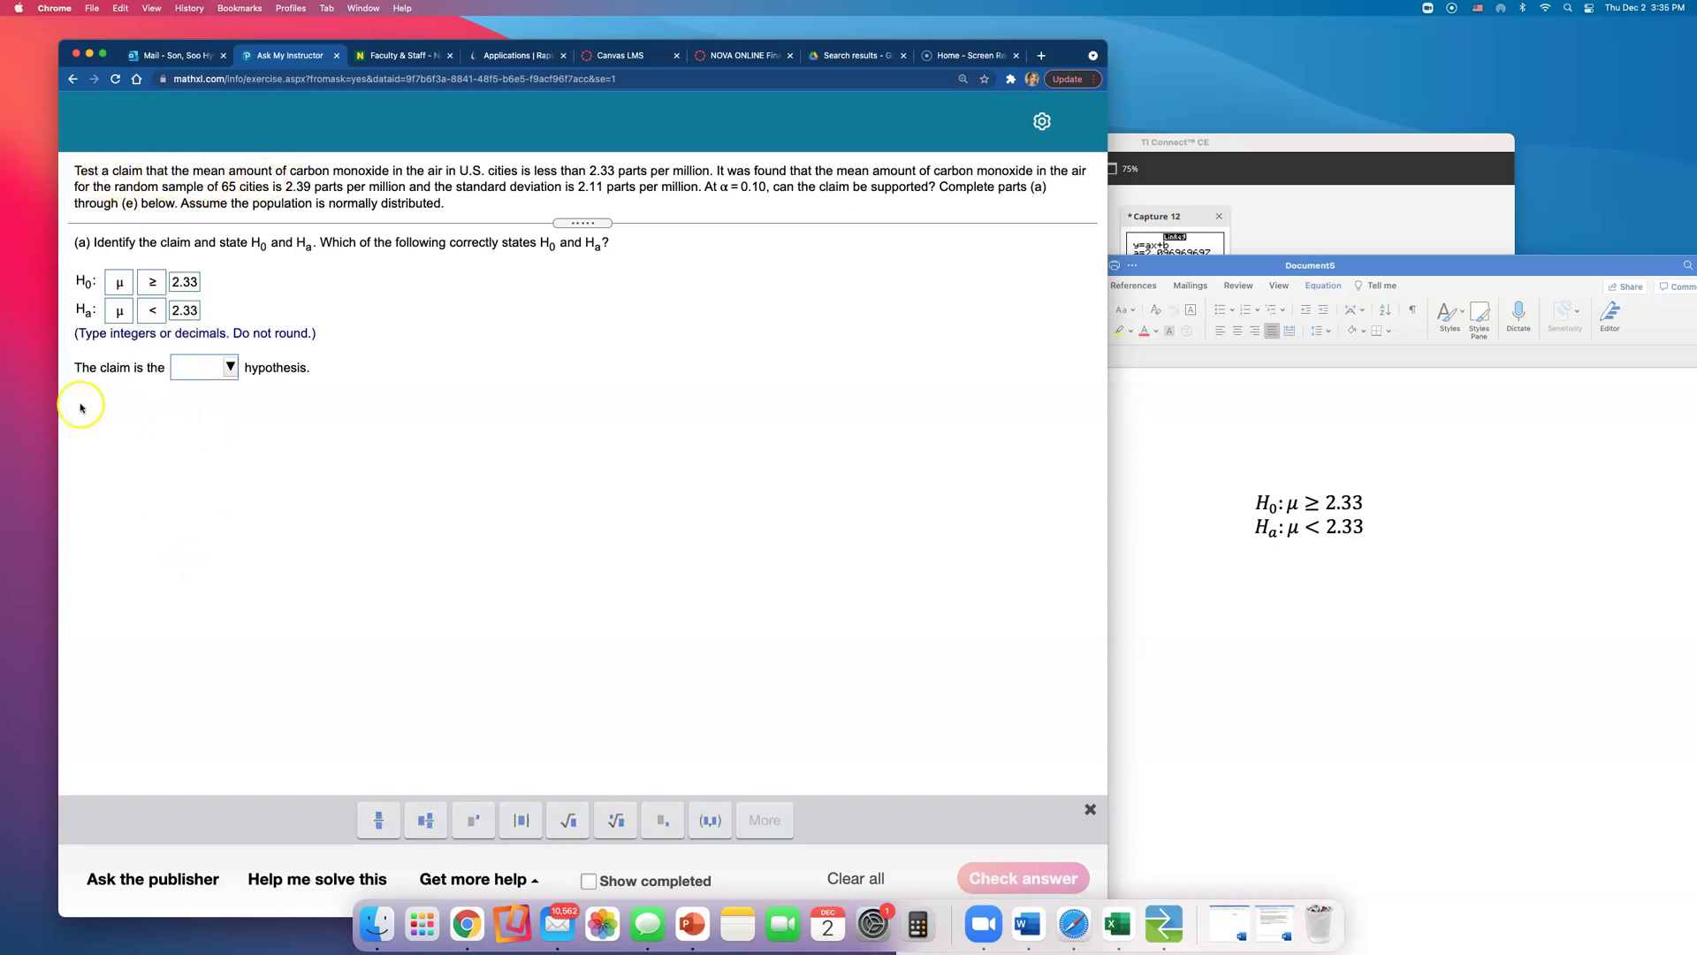
pyautogui.click(210, 375)
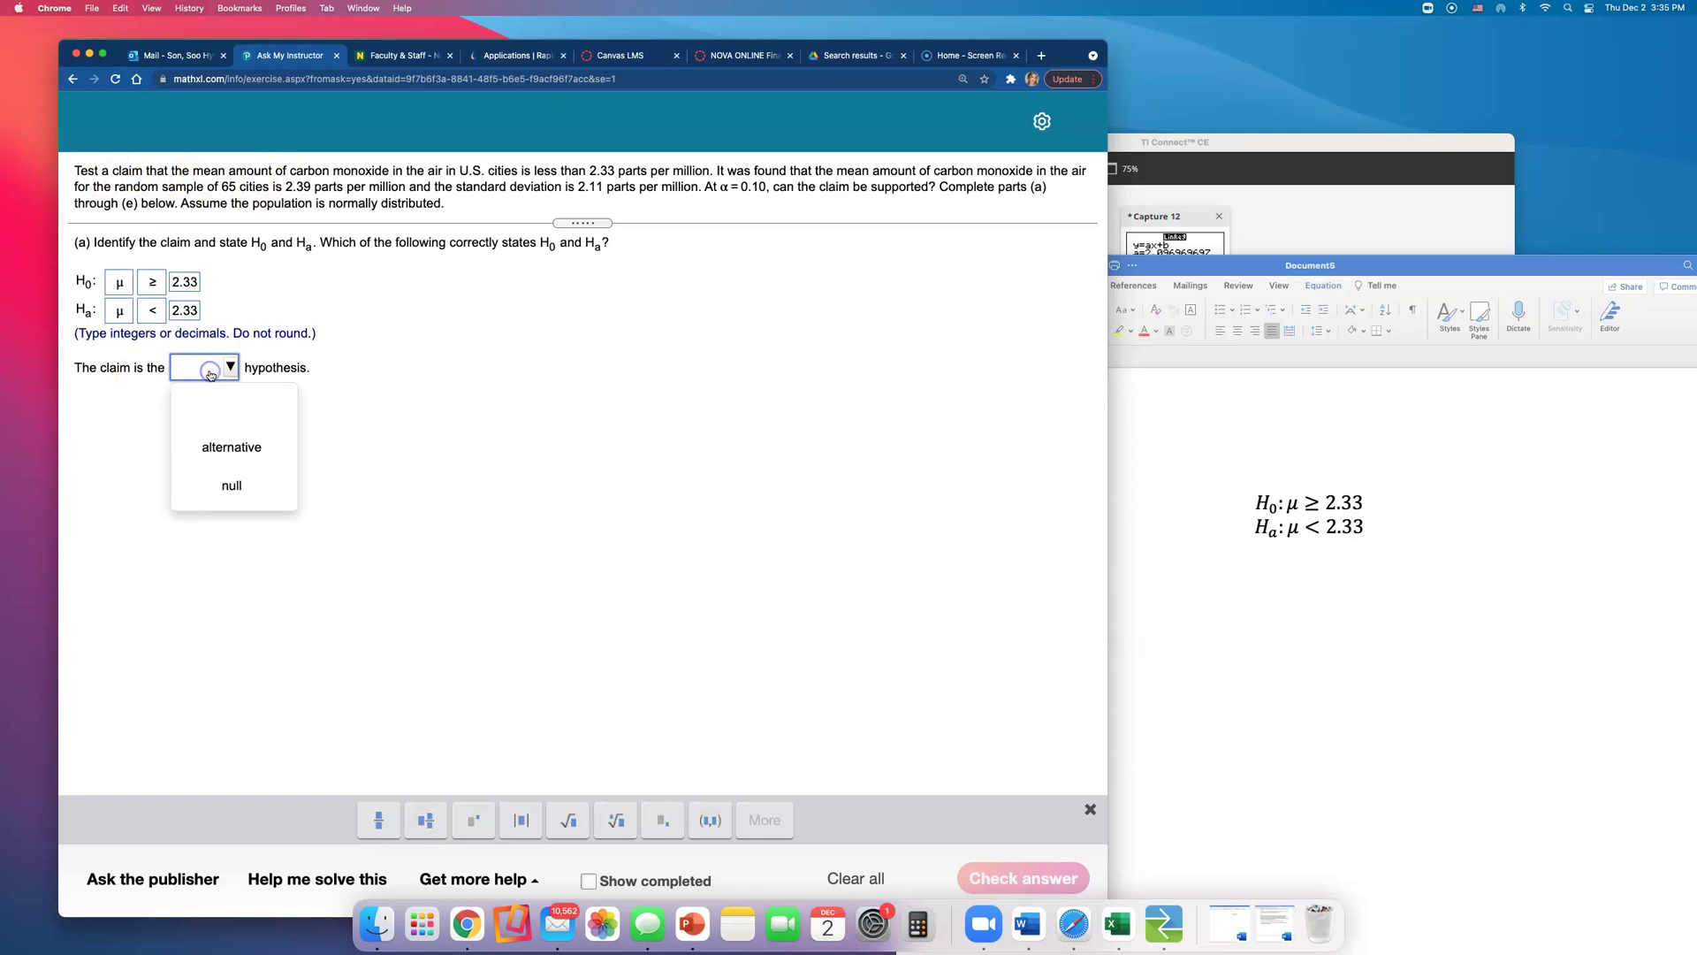
pyautogui.click(226, 446)
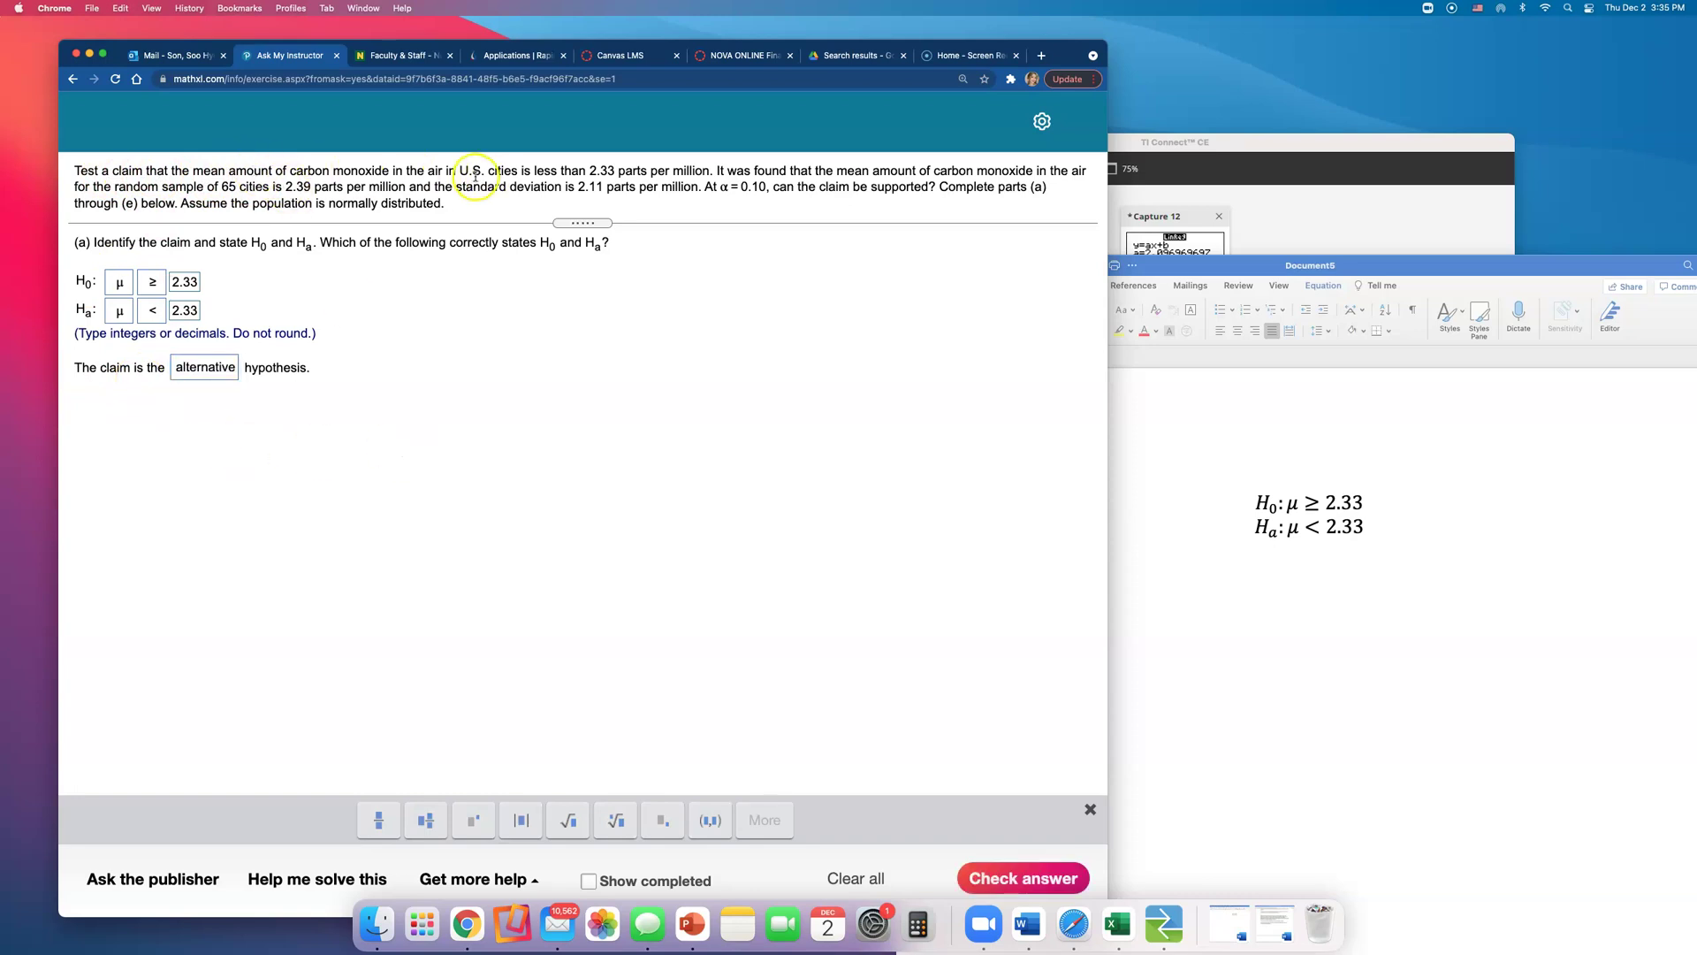
pyautogui.click(1023, 878)
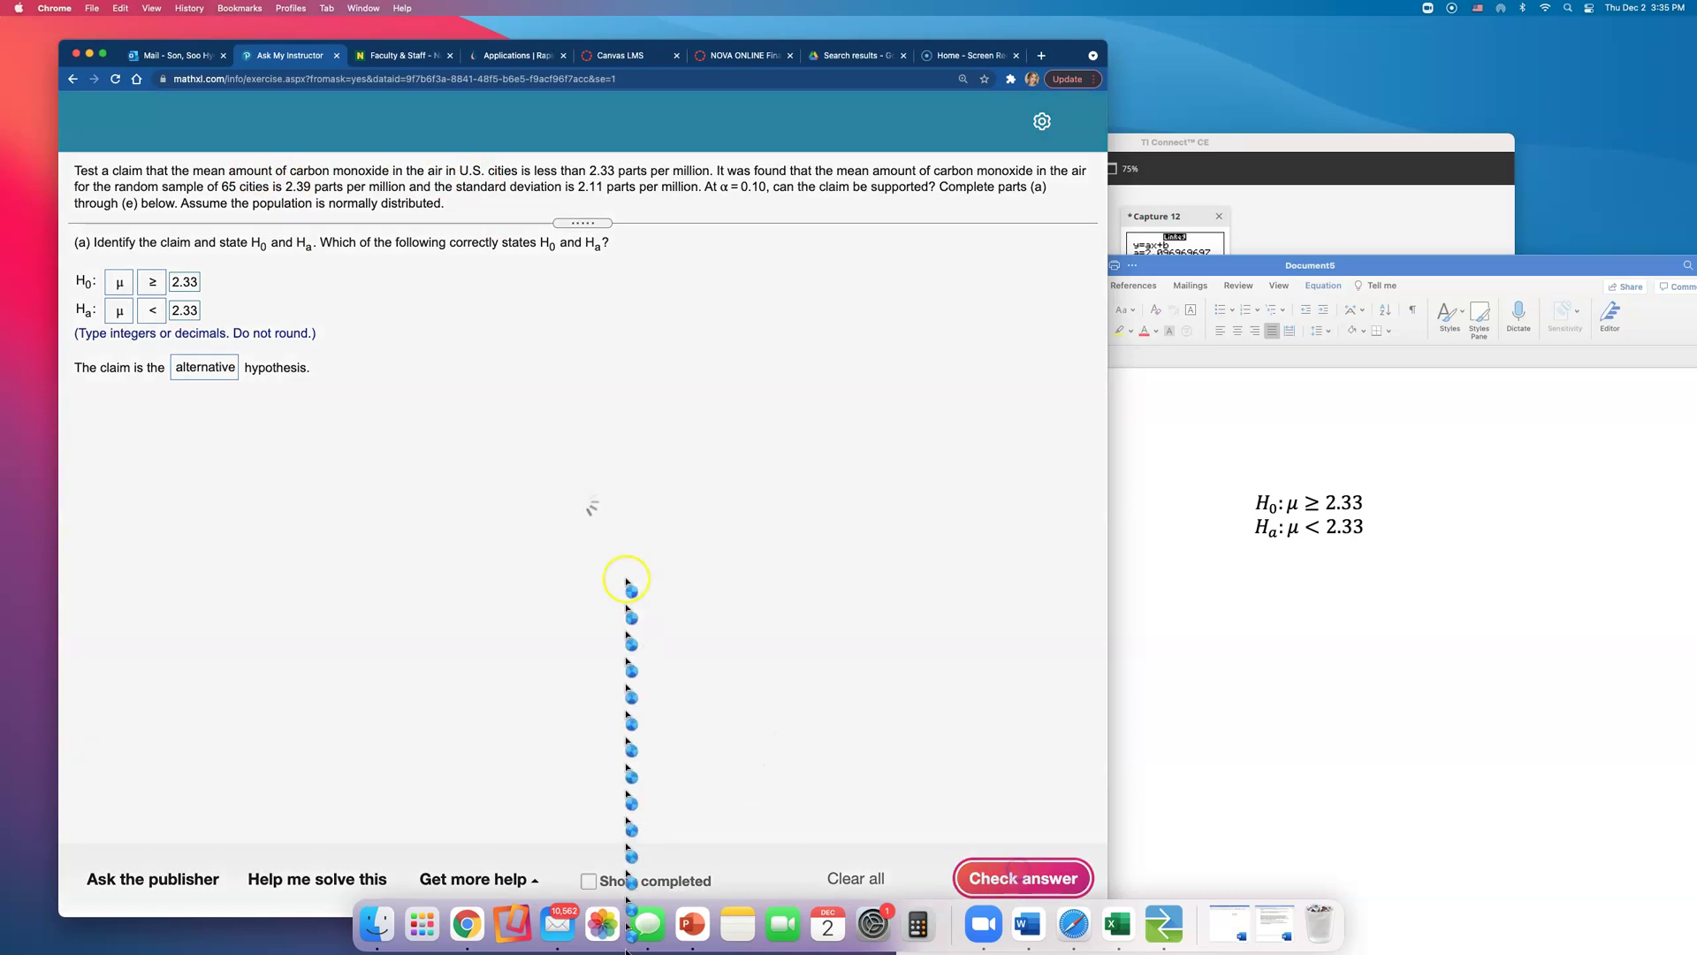
pyautogui.click(605, 559)
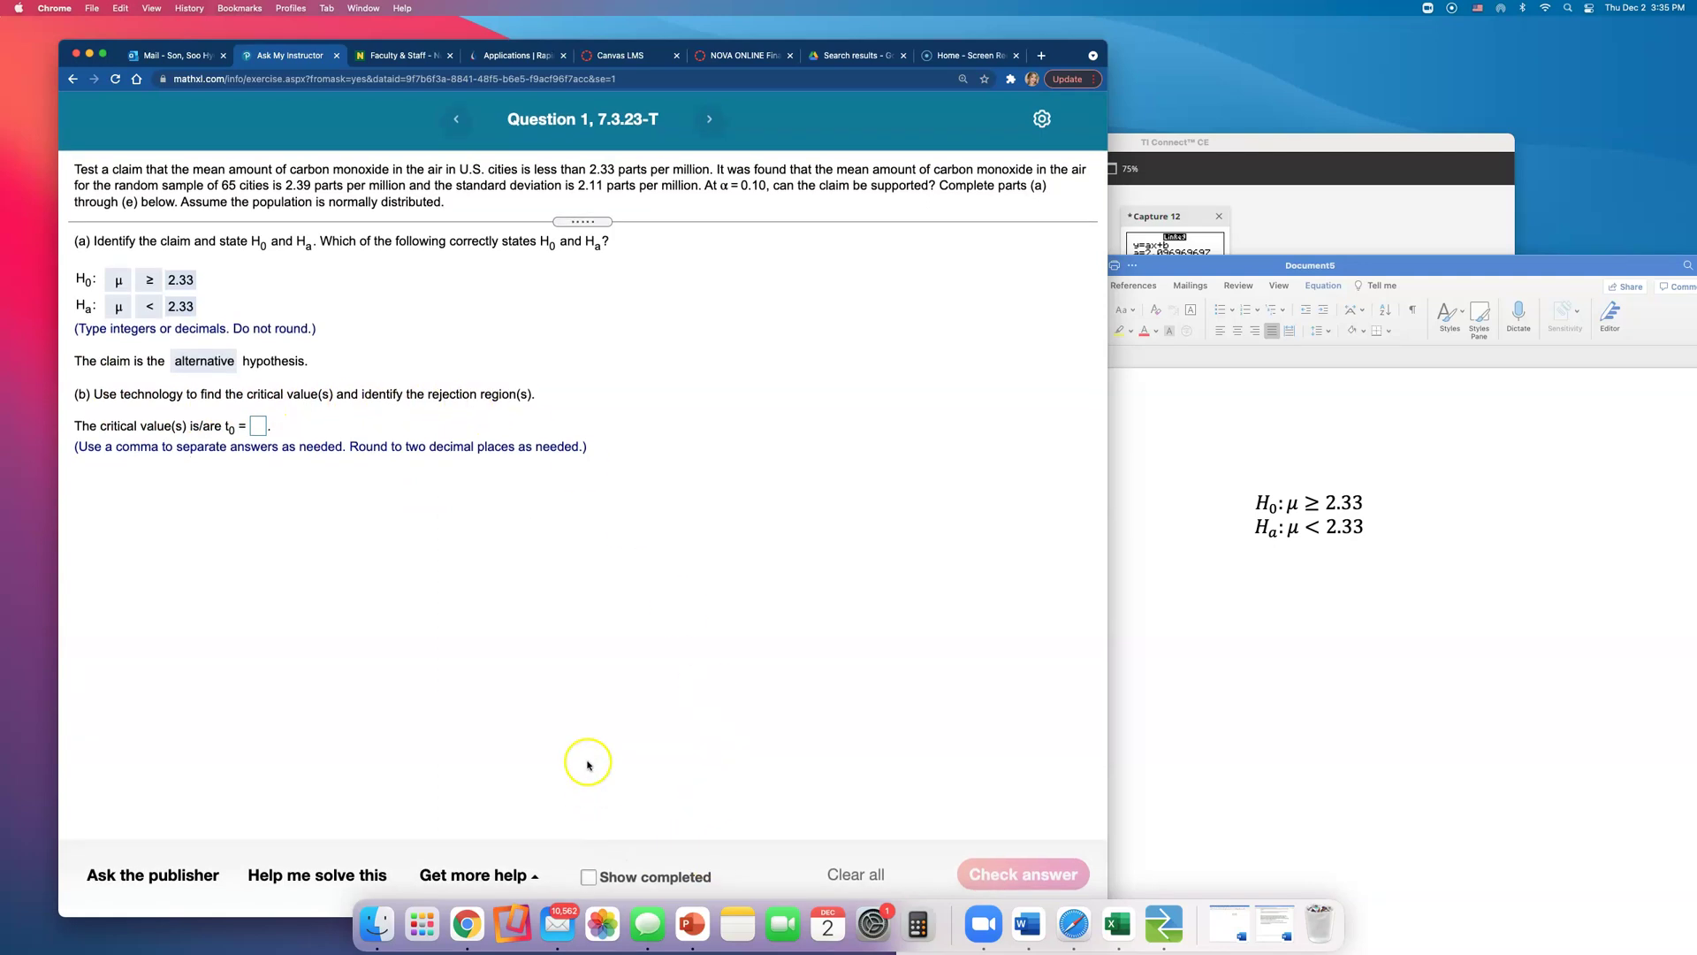
# Launch StatCrunch from Get more help, opening an empty Untitled data sheet
pyautogui.moveTo(1061, 55); pyautogui.dragTo(1059, 33)
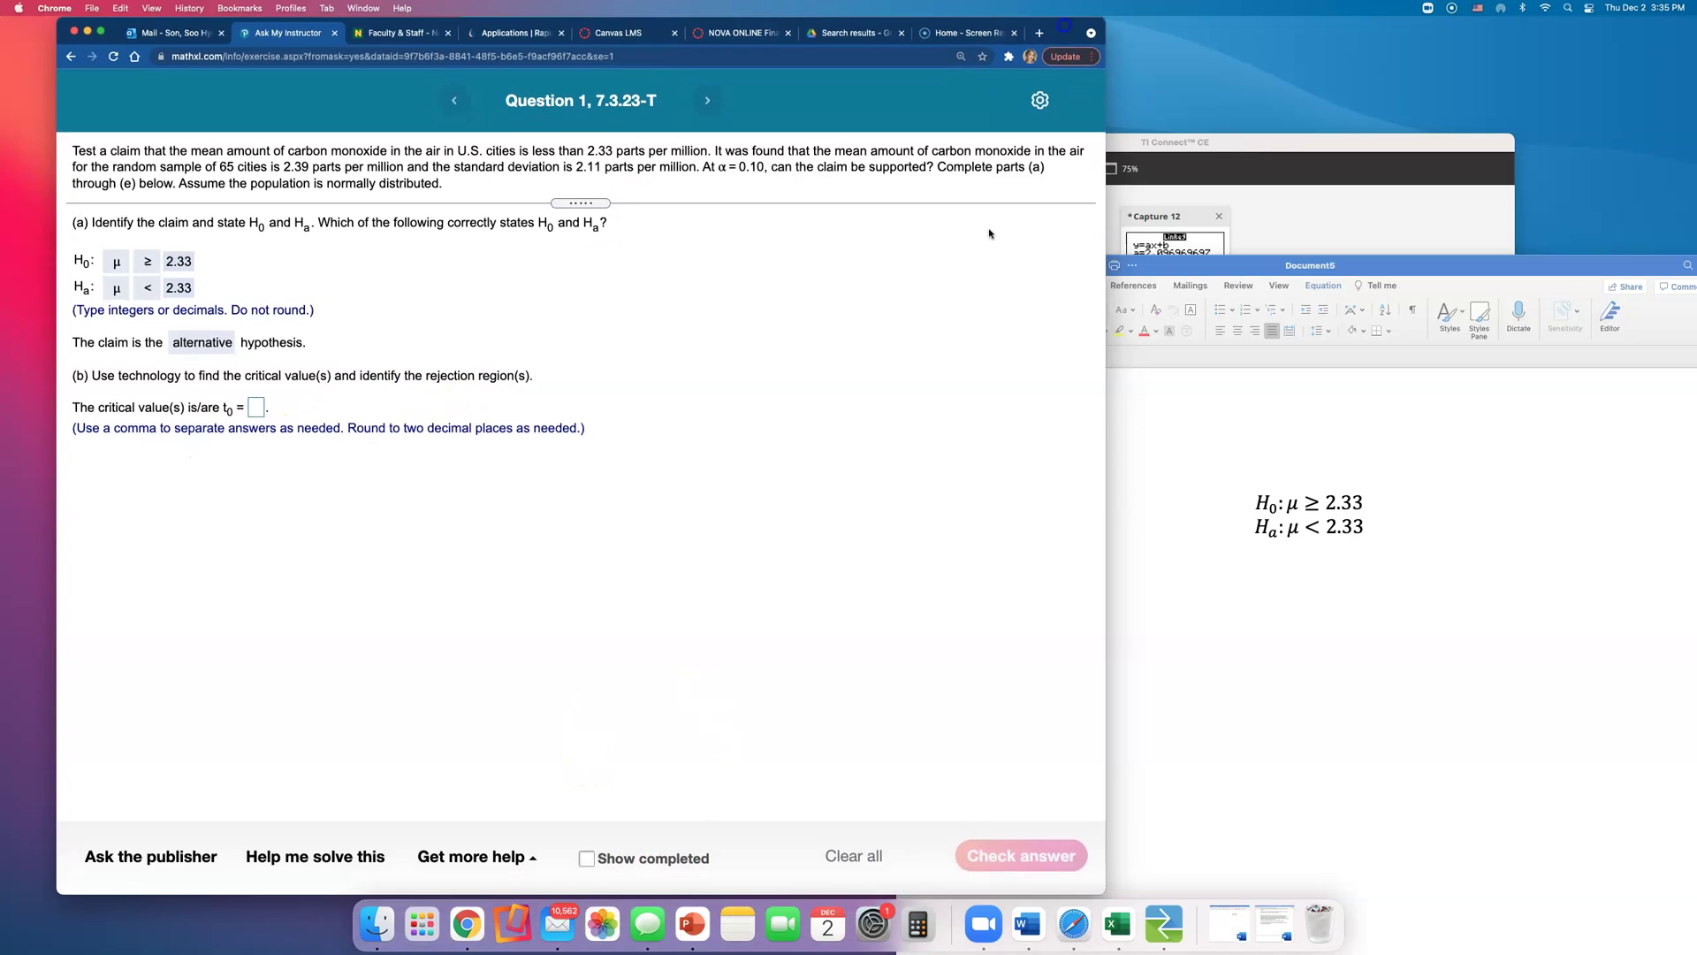
pyautogui.click(442, 856)
pyautogui.click(481, 755)
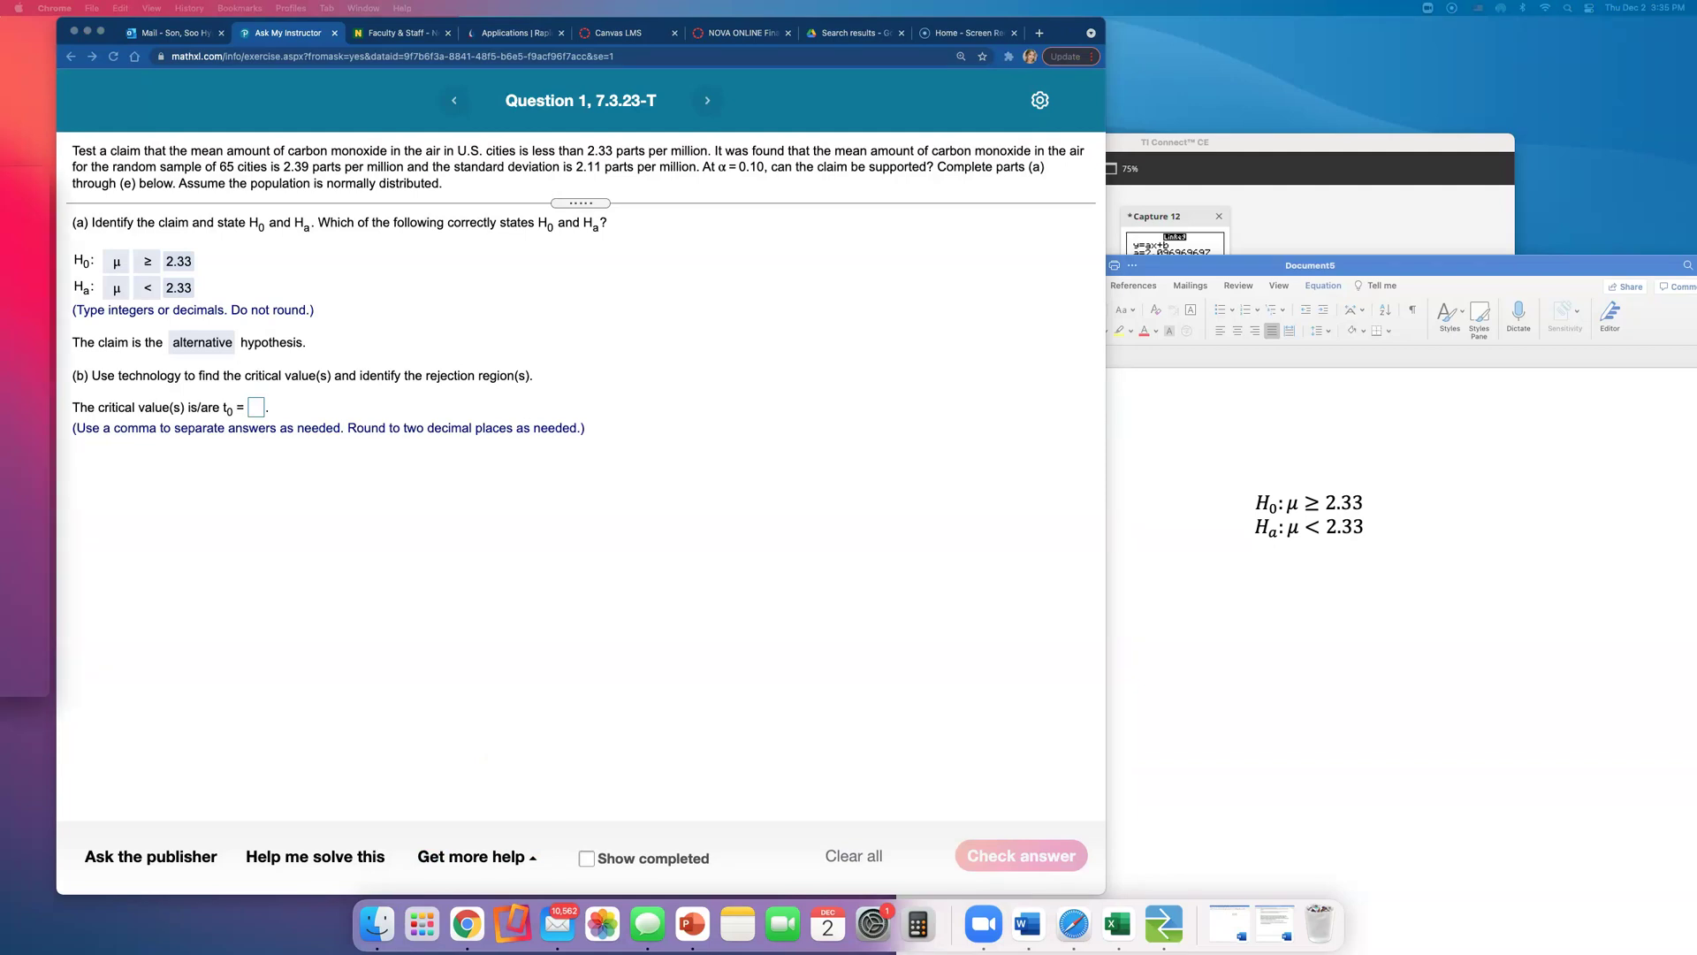
pyautogui.click(844, 410)
pyautogui.click(791, 557)
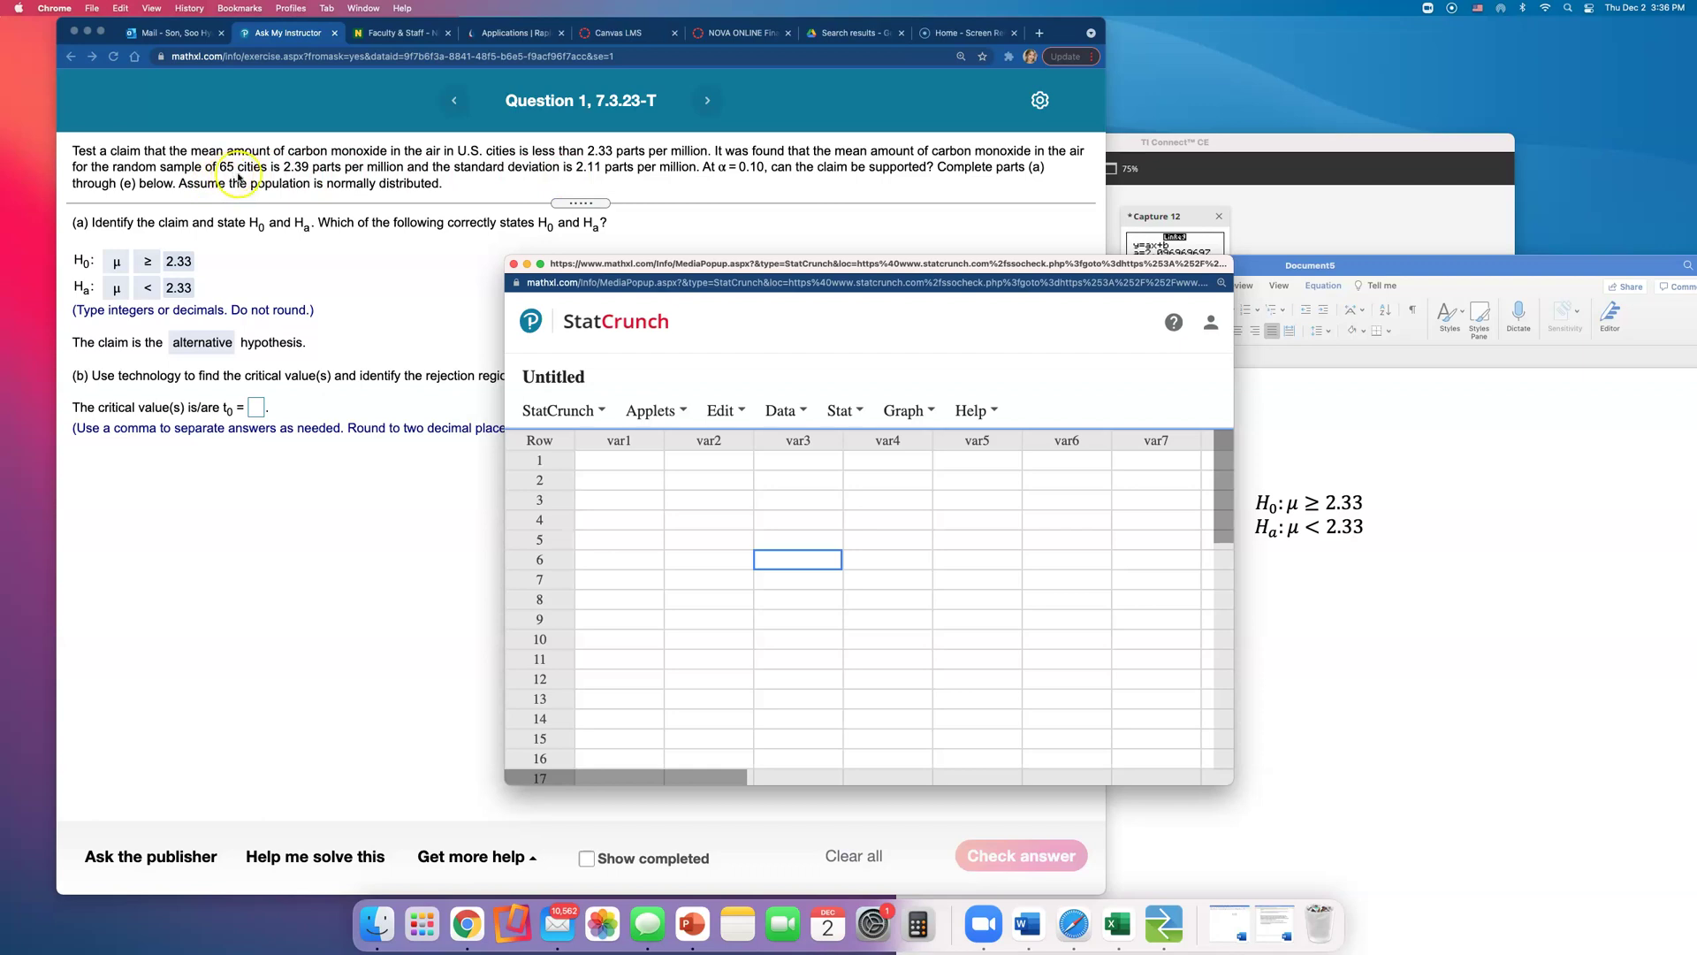
# Enlarge the StatCrunch popup, open Stat > Calculators > T, and clear the DF field
pyautogui.moveTo(507, 257); pyautogui.dragTo(342, 213)
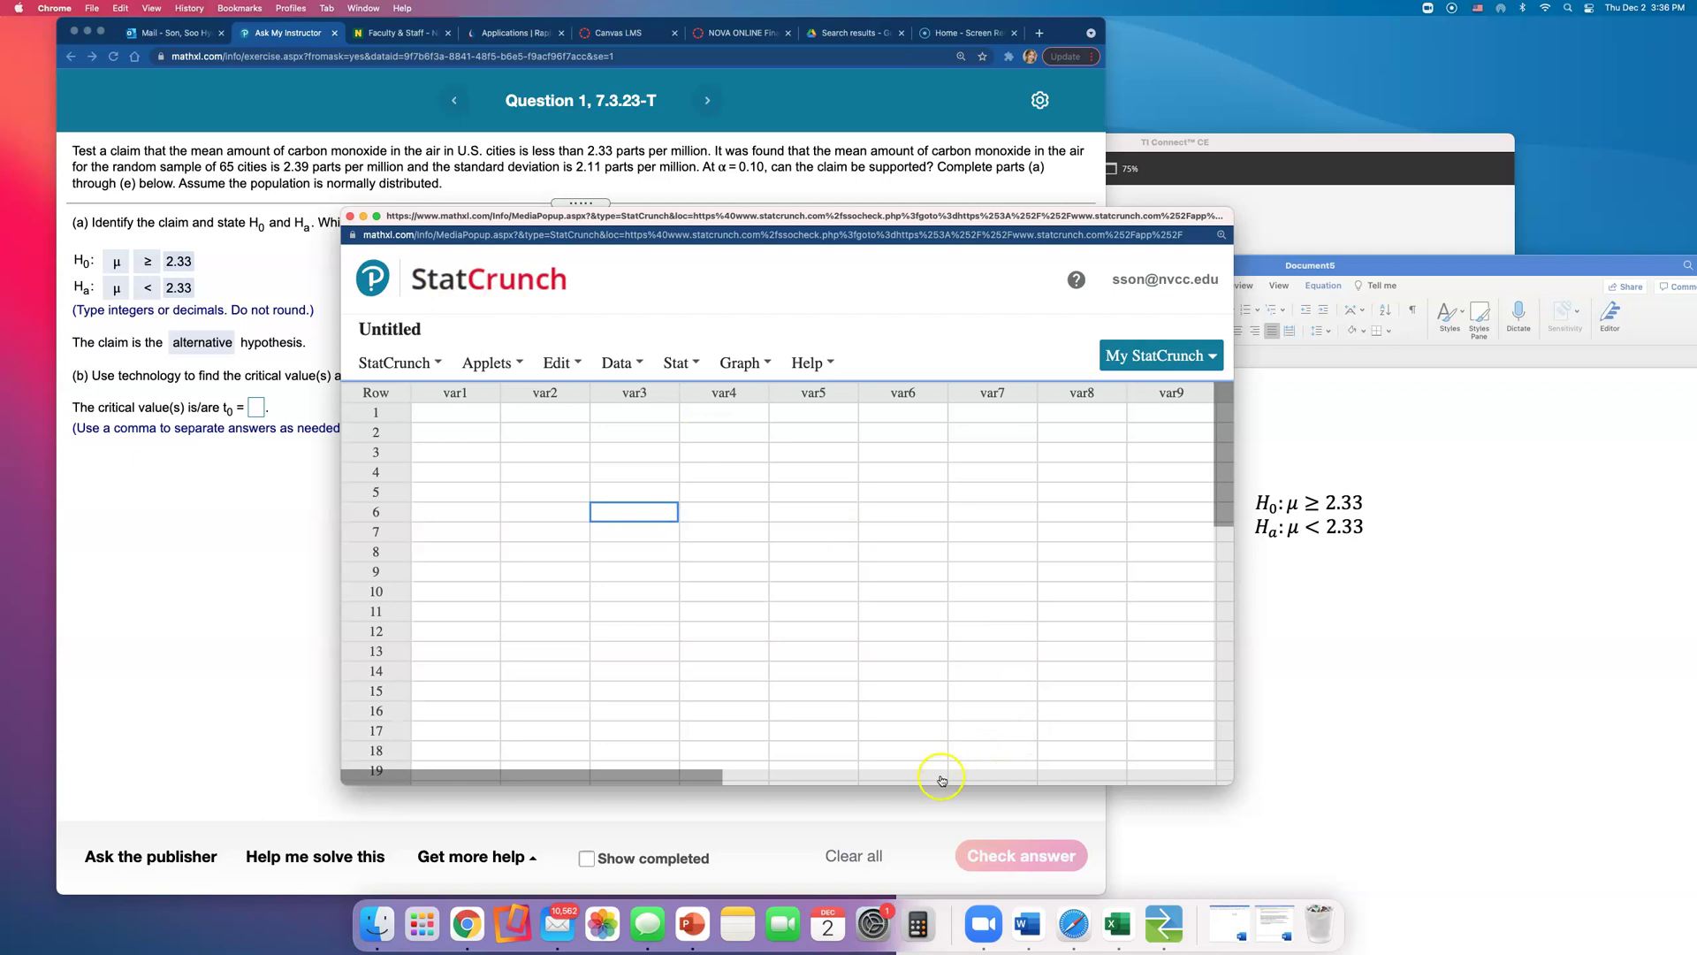
pyautogui.moveTo(938, 785); pyautogui.dragTo(938, 871)
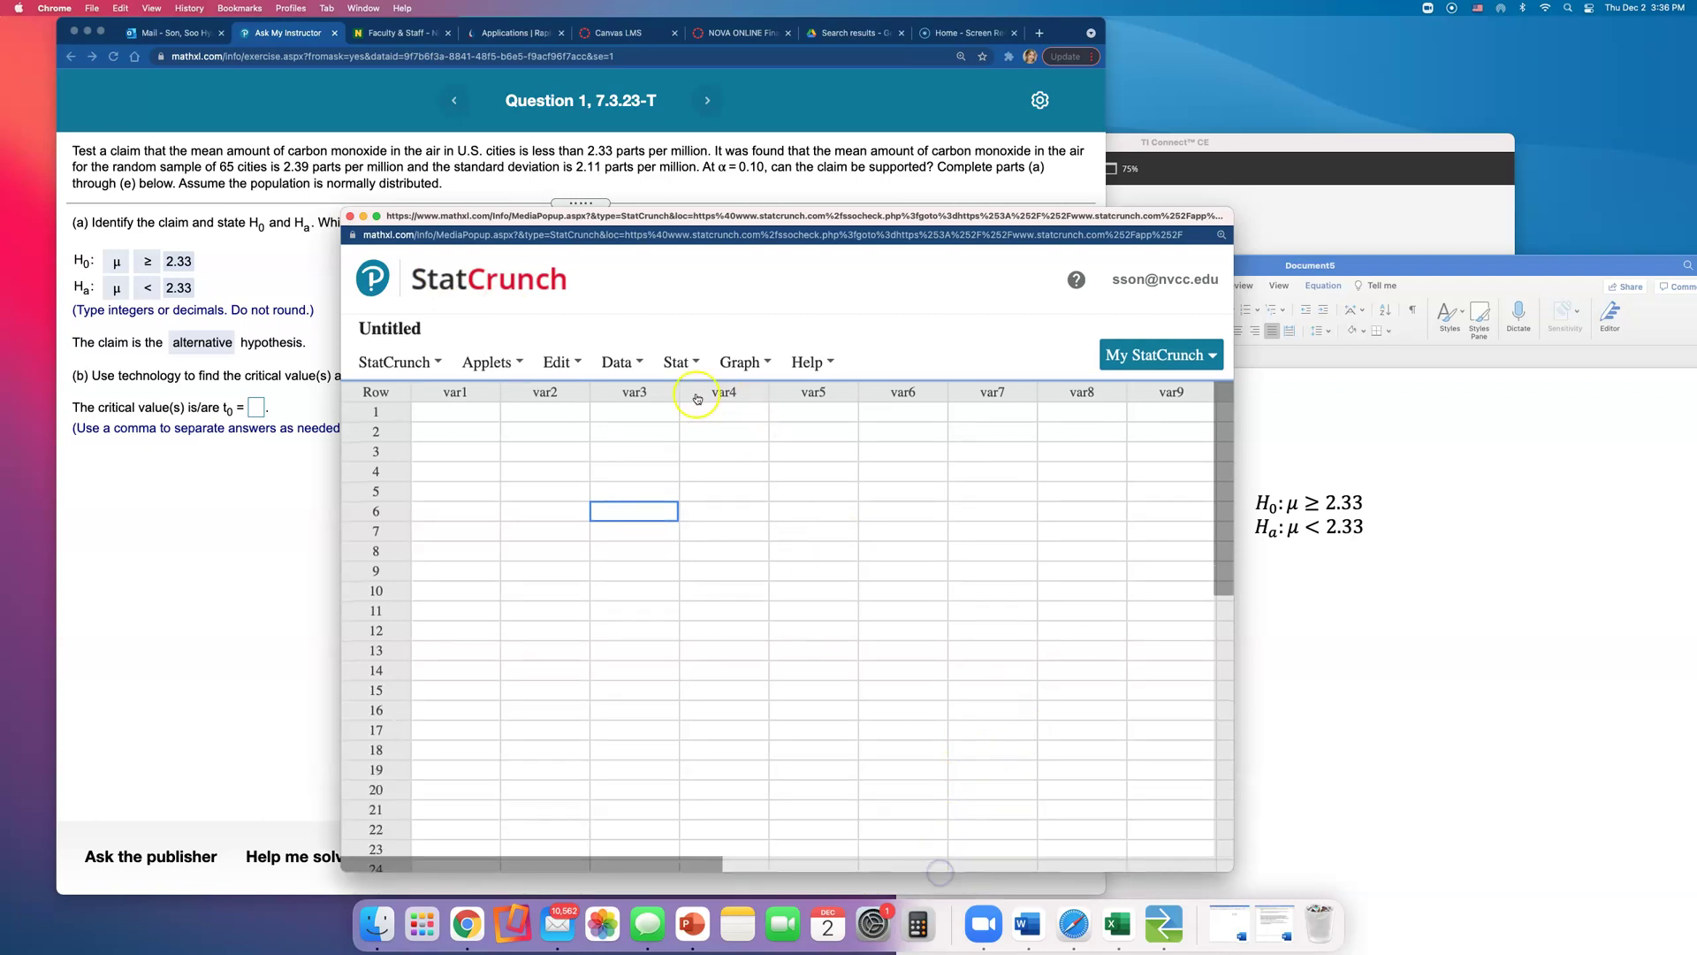
pyautogui.click(675, 363)
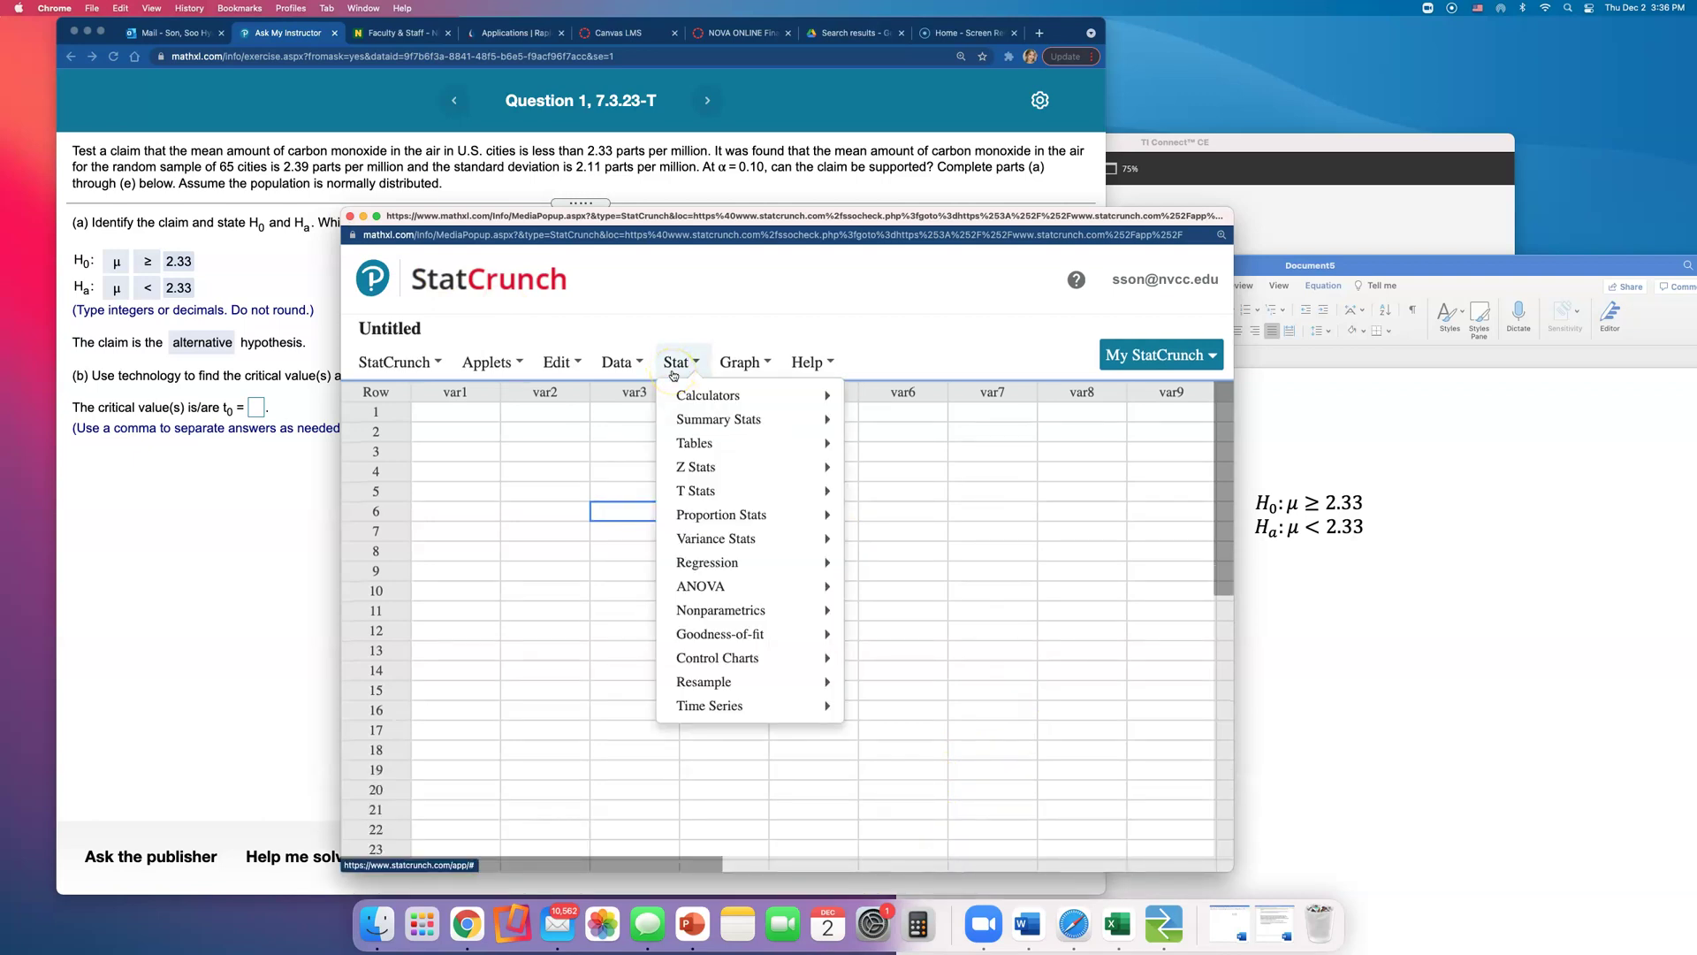
pyautogui.moveTo(698, 395)
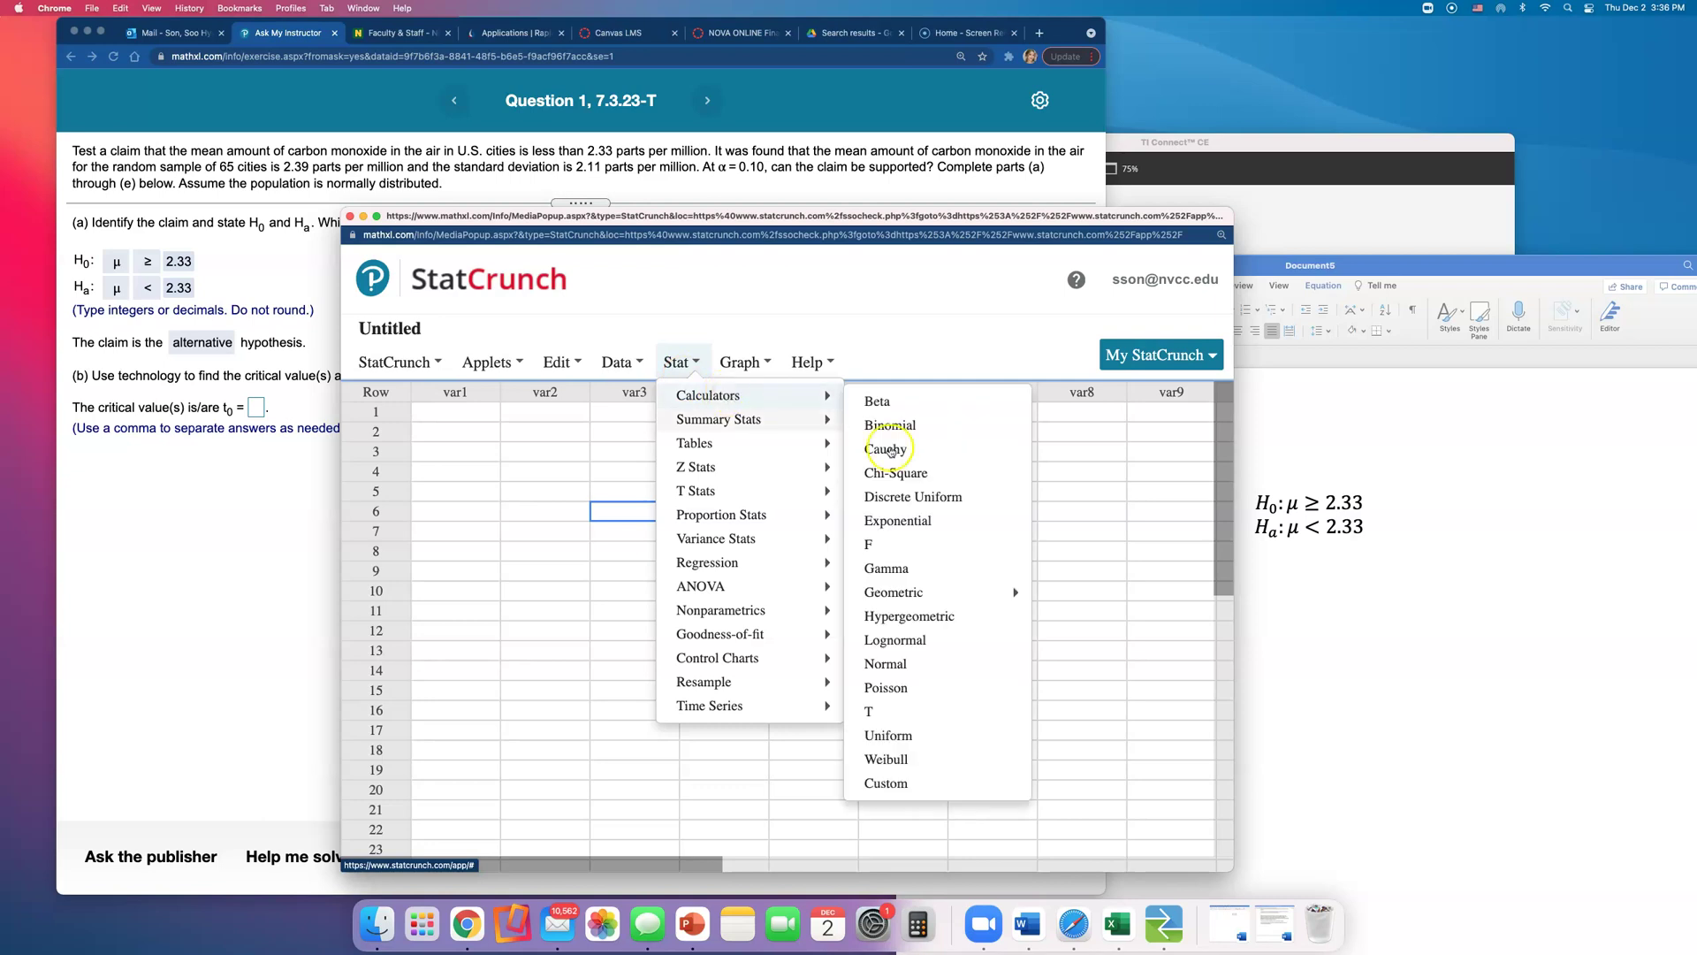
pyautogui.click(947, 715)
pyautogui.moveTo(845, 361); pyautogui.dragTo(721, 277)
pyautogui.doubleClick(824, 700)
pyautogui.press('BackSpace')
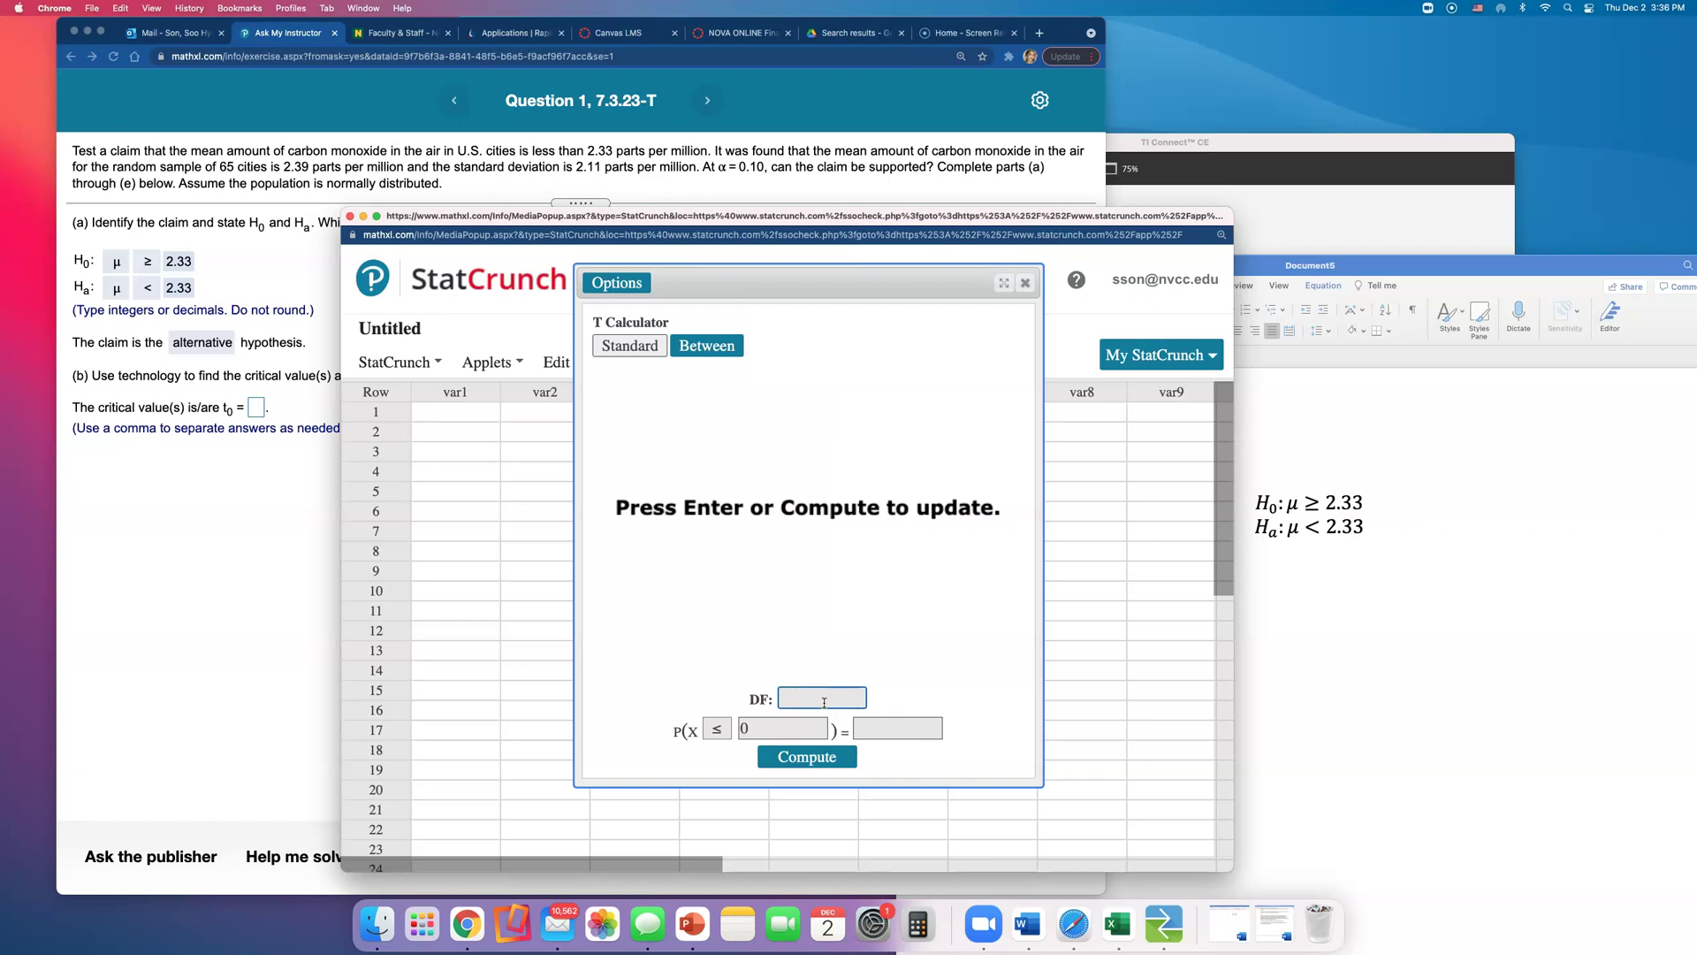
# Compute the left-tail critical t value for DF 64 and probability 0.10, giving -1.2949198
pyautogui.write('64')
pyautogui.click(222, 181)
pyautogui.click(765, 733)
pyautogui.click(888, 733)
pyautogui.write('0.10')
pyautogui.click(959, 761)
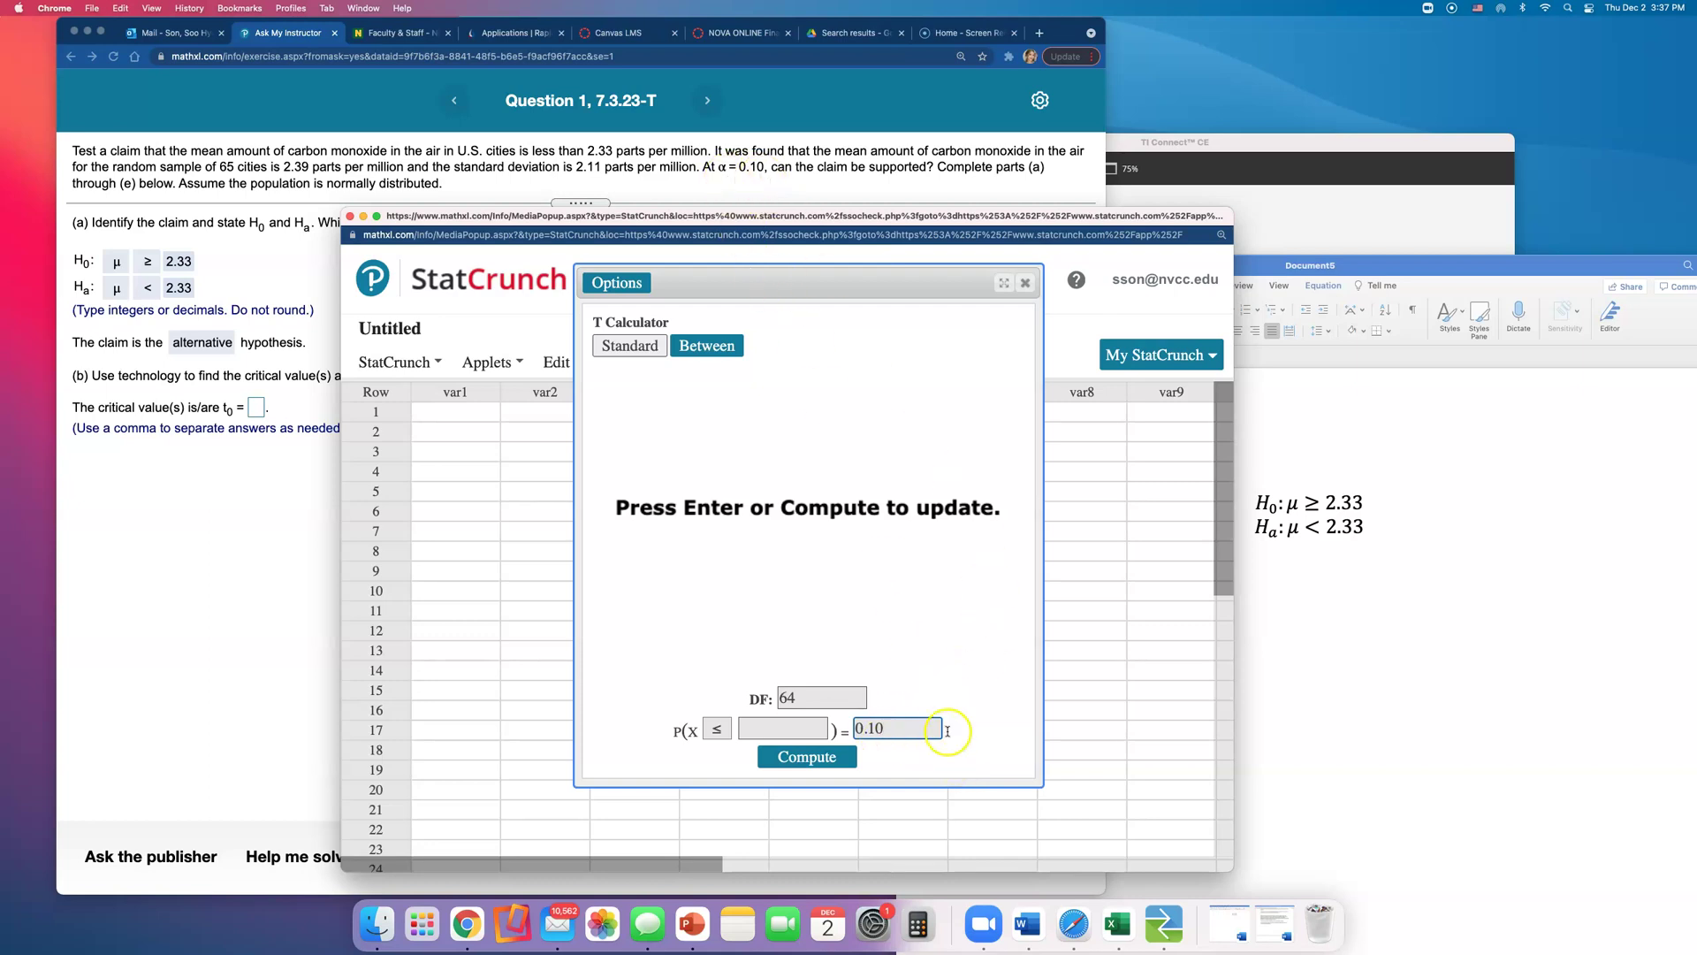
pyautogui.scroll(3, 902, 777)
pyautogui.scroll(-2, 913, 800)
pyautogui.click(900, 734)
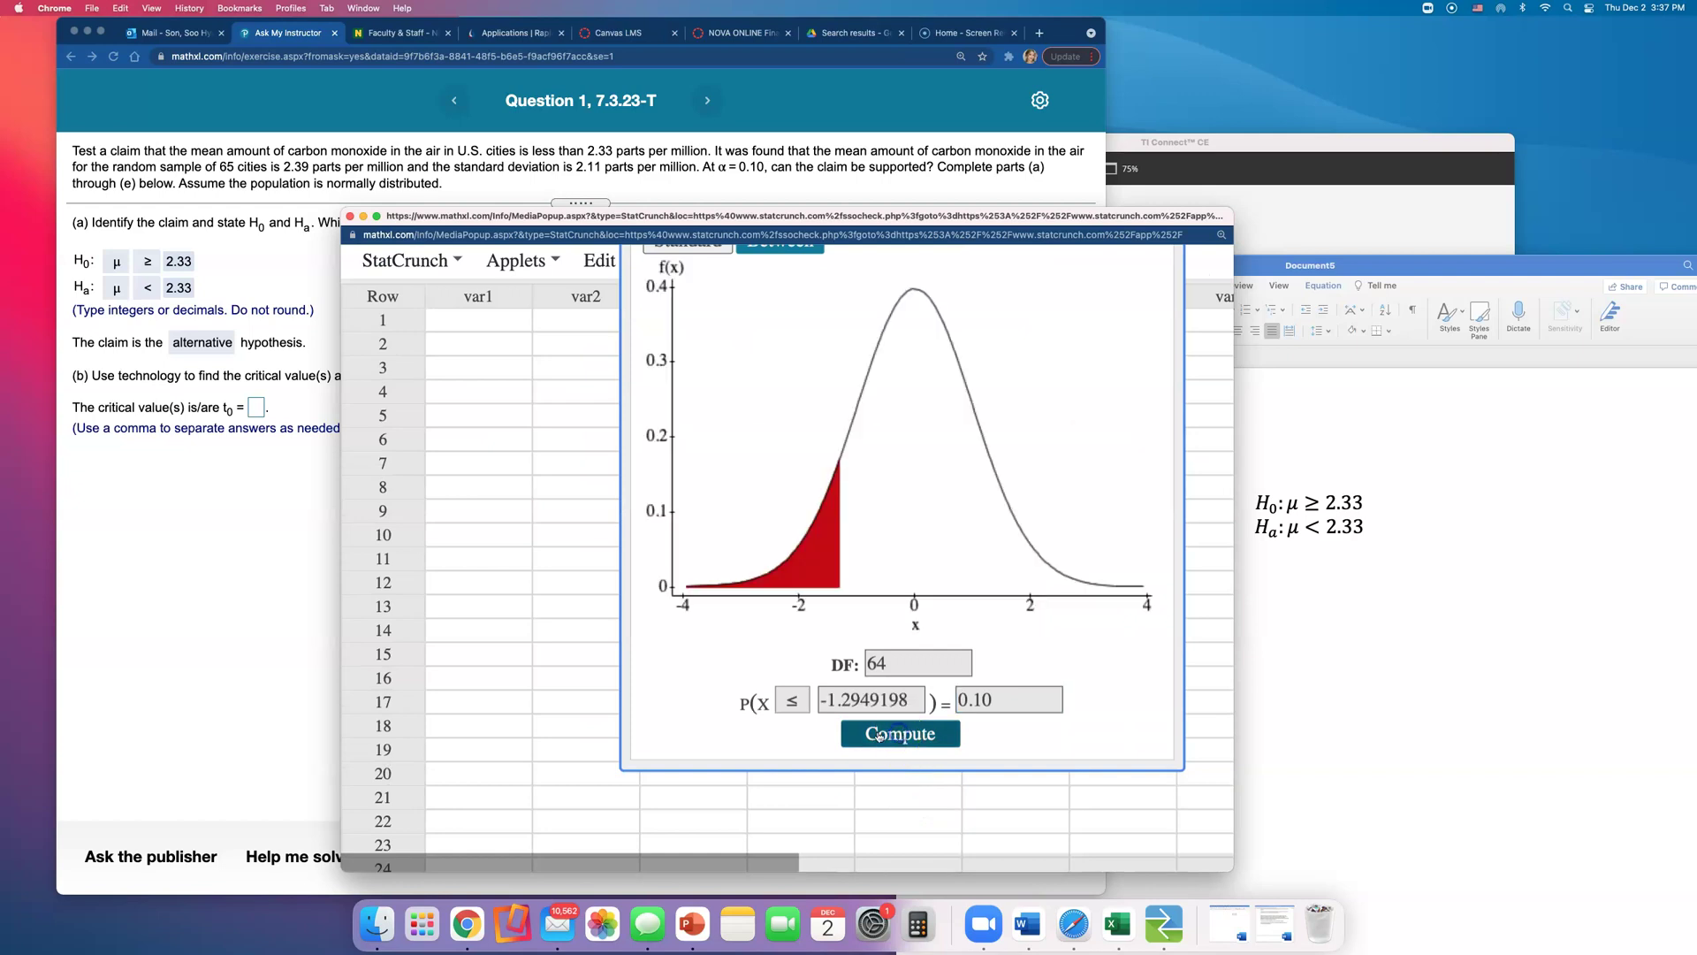
pyautogui.click(832, 702)
pyautogui.moveTo(832, 702); pyautogui.dragTo(861, 702)
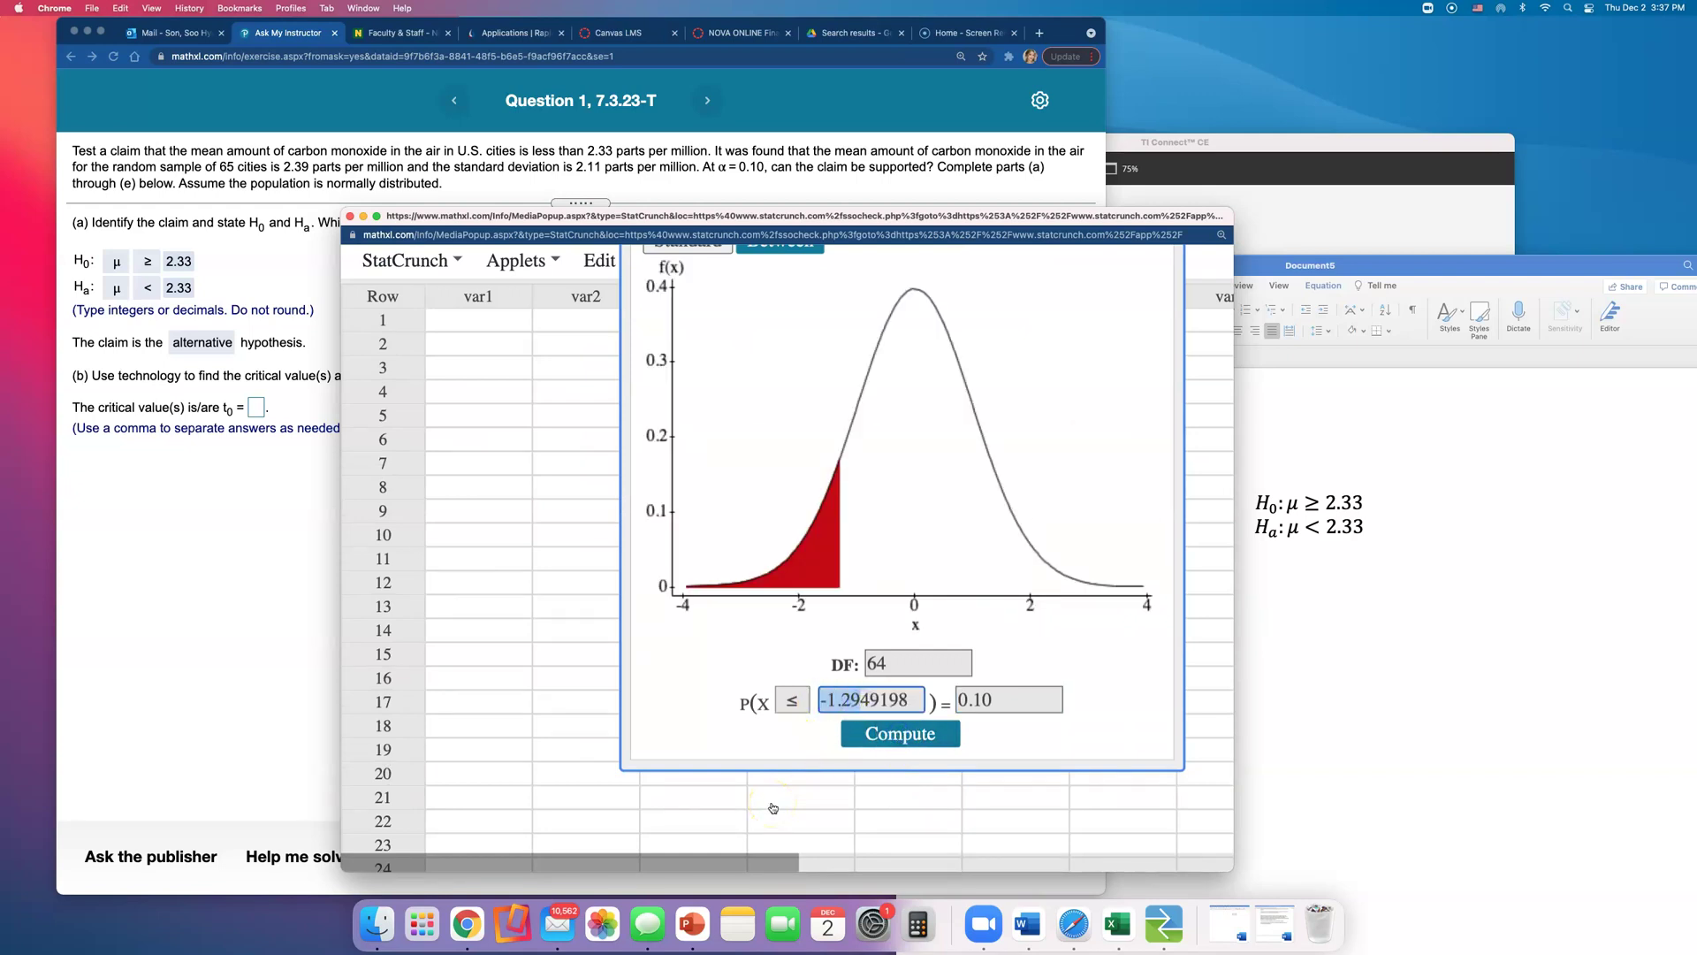
# Enter -1.29 as the critical value t₀ in MathXL and check the answer
pyautogui.moveTo(482, 217); pyautogui.dragTo(816, 190)
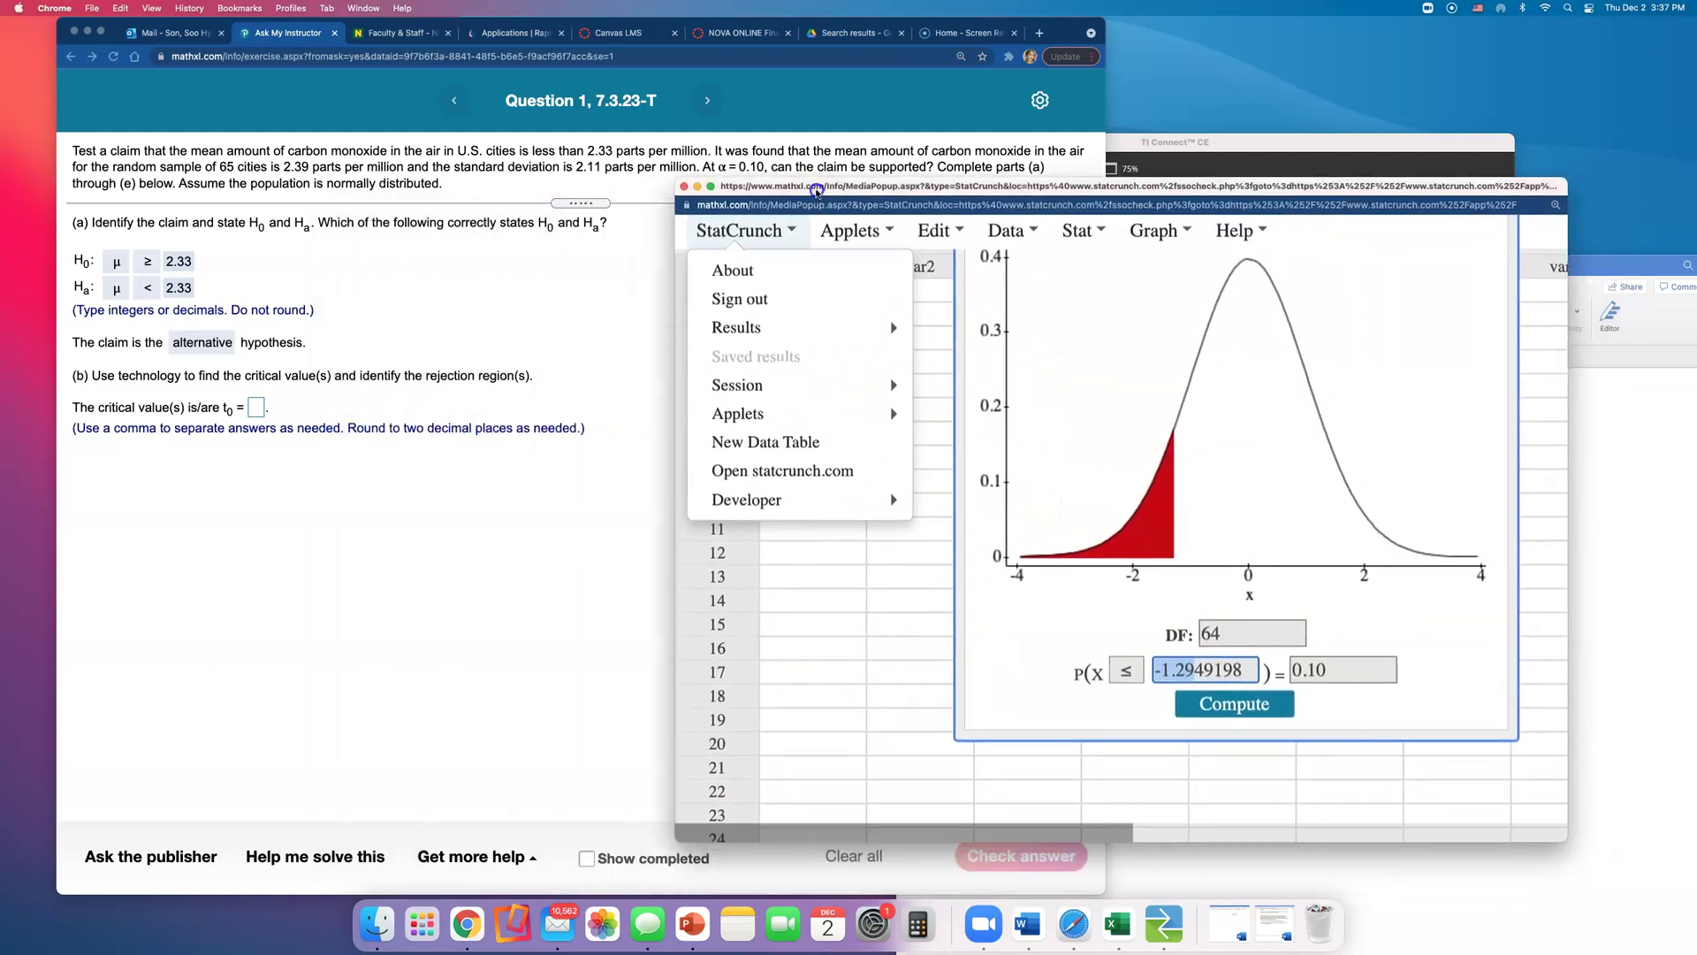
pyautogui.click(1176, 676)
pyautogui.moveTo(1192, 671); pyautogui.dragTo(1153, 671)
pyautogui.press('cmd+c')
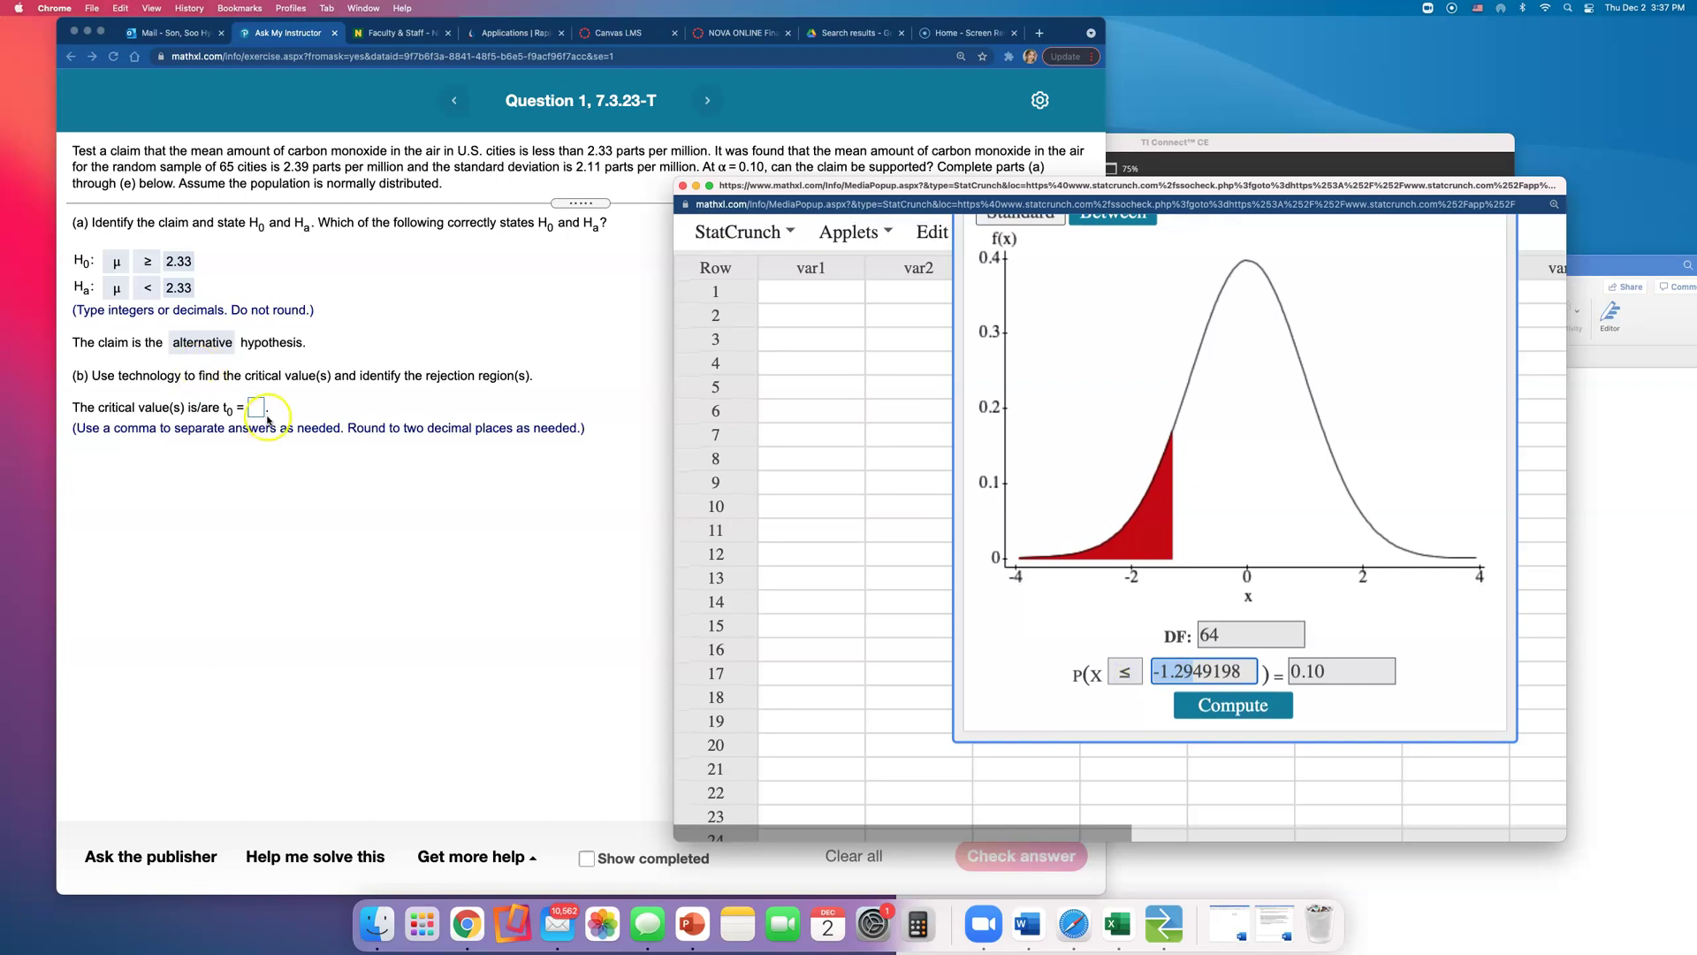
pyautogui.click(258, 412)
pyautogui.press('cmd+v')
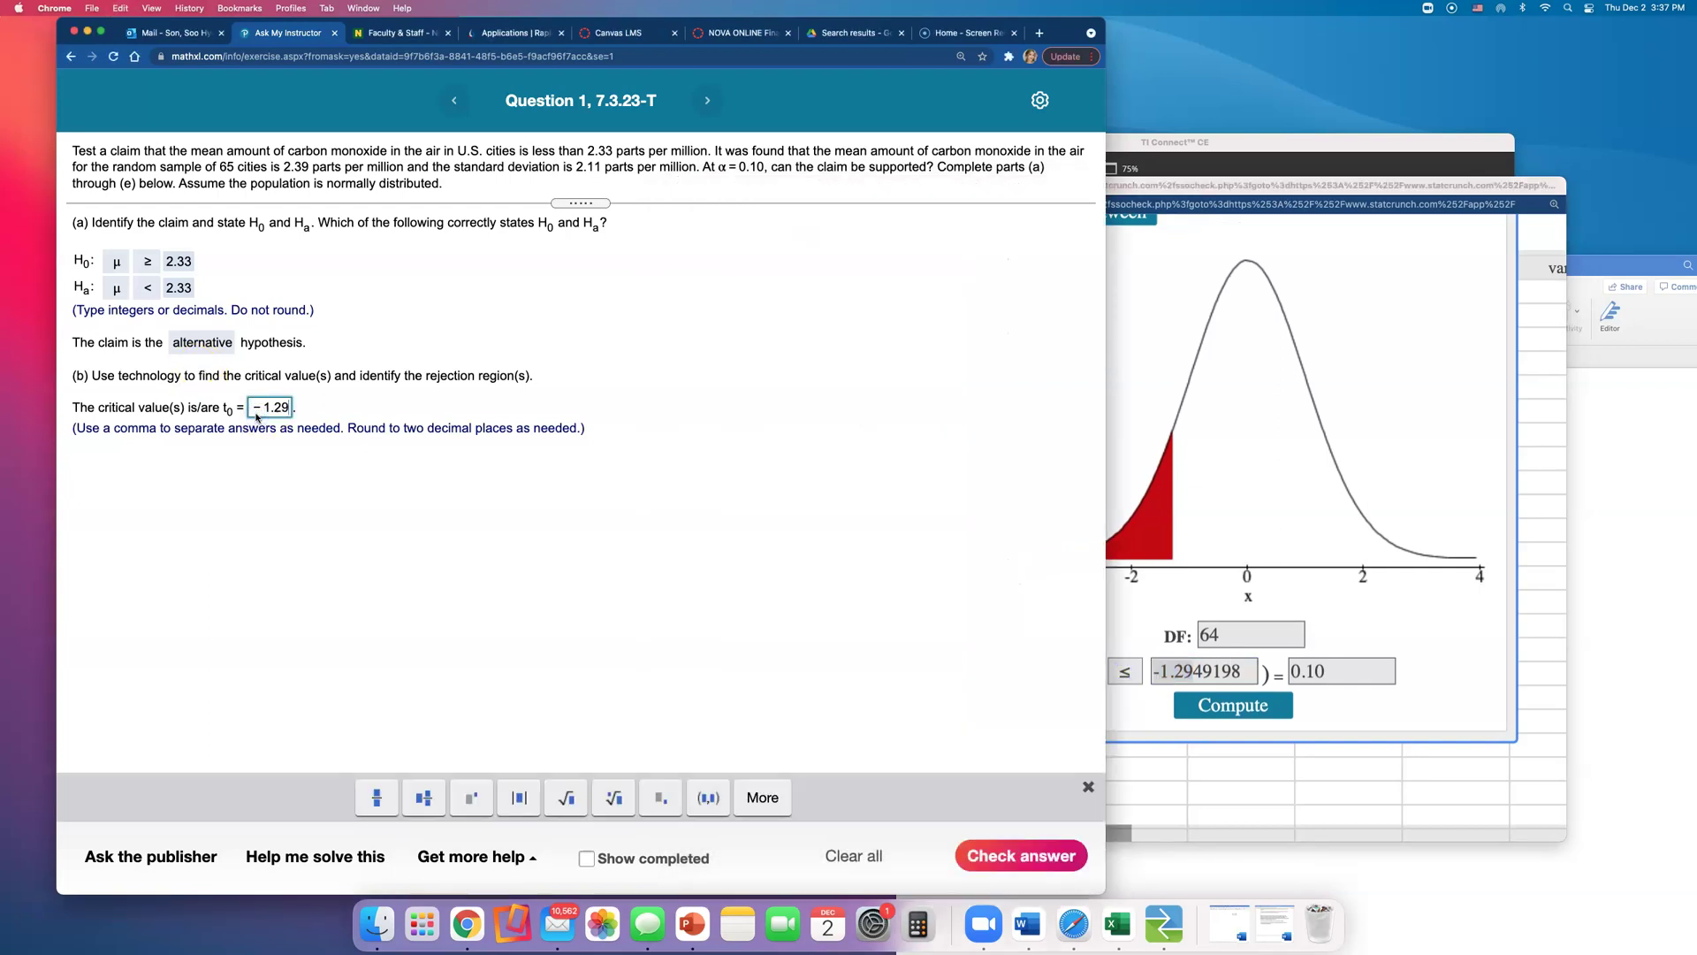
pyautogui.press('Return')
pyautogui.click(663, 519)
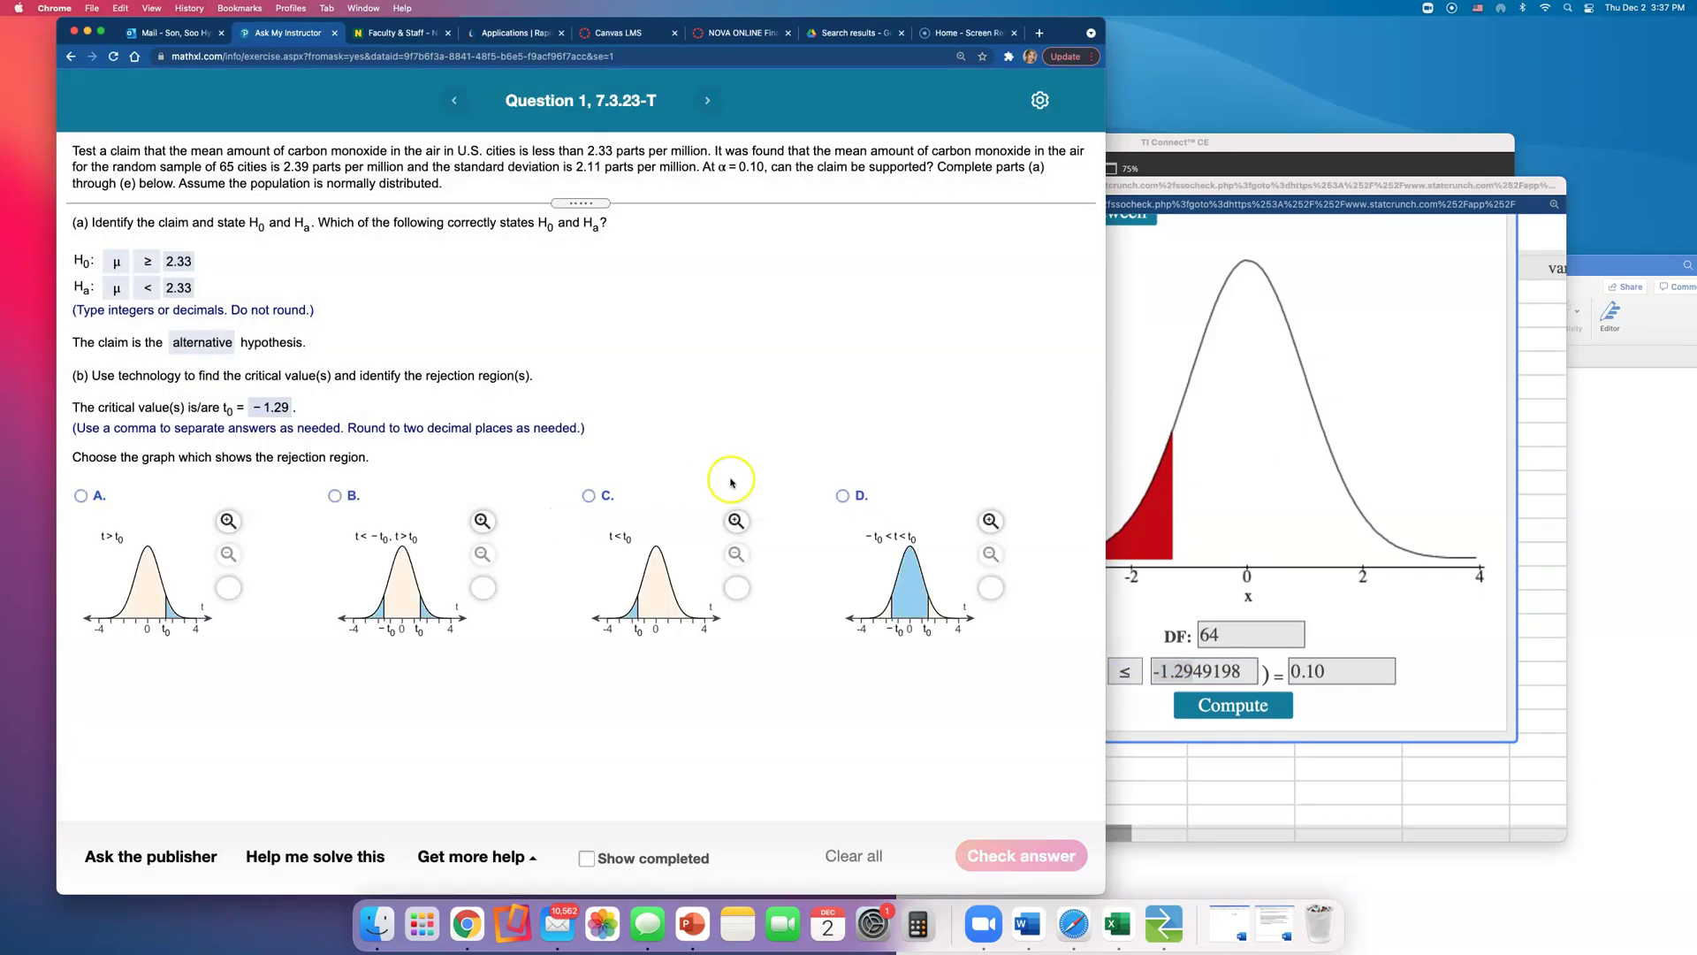
# Choose graph C, the left-tail rejection region t < t₀, and check the answer
pyautogui.click(1110, 517)
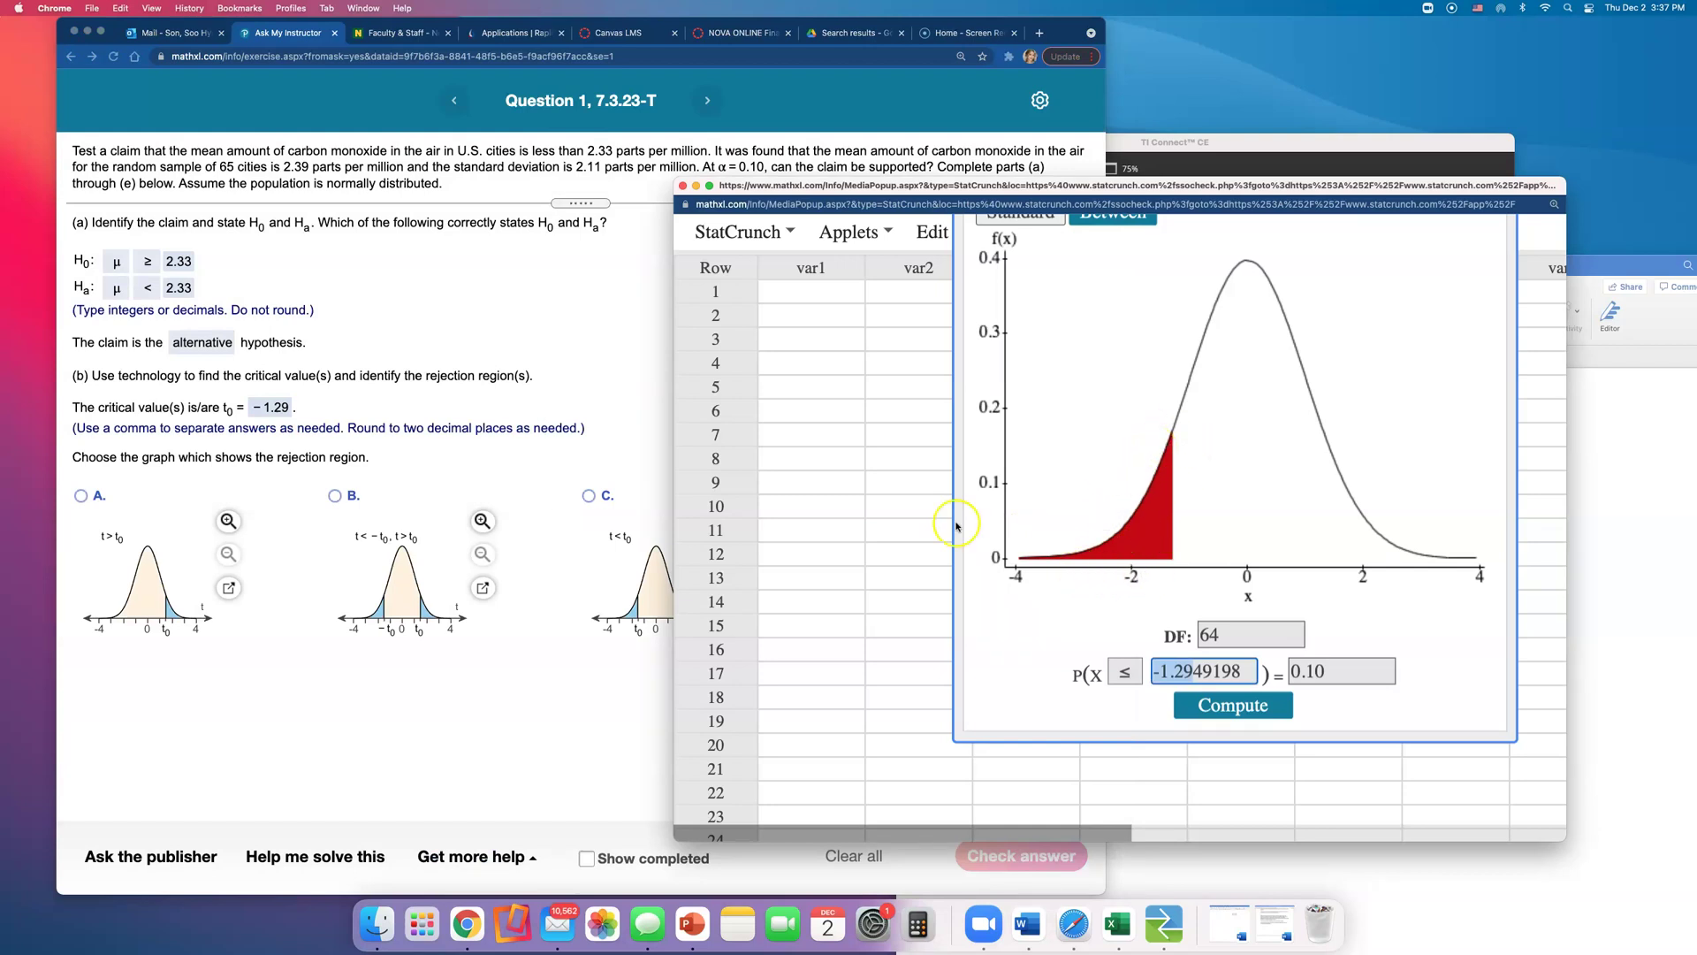
pyautogui.click(589, 496)
pyautogui.click(1034, 855)
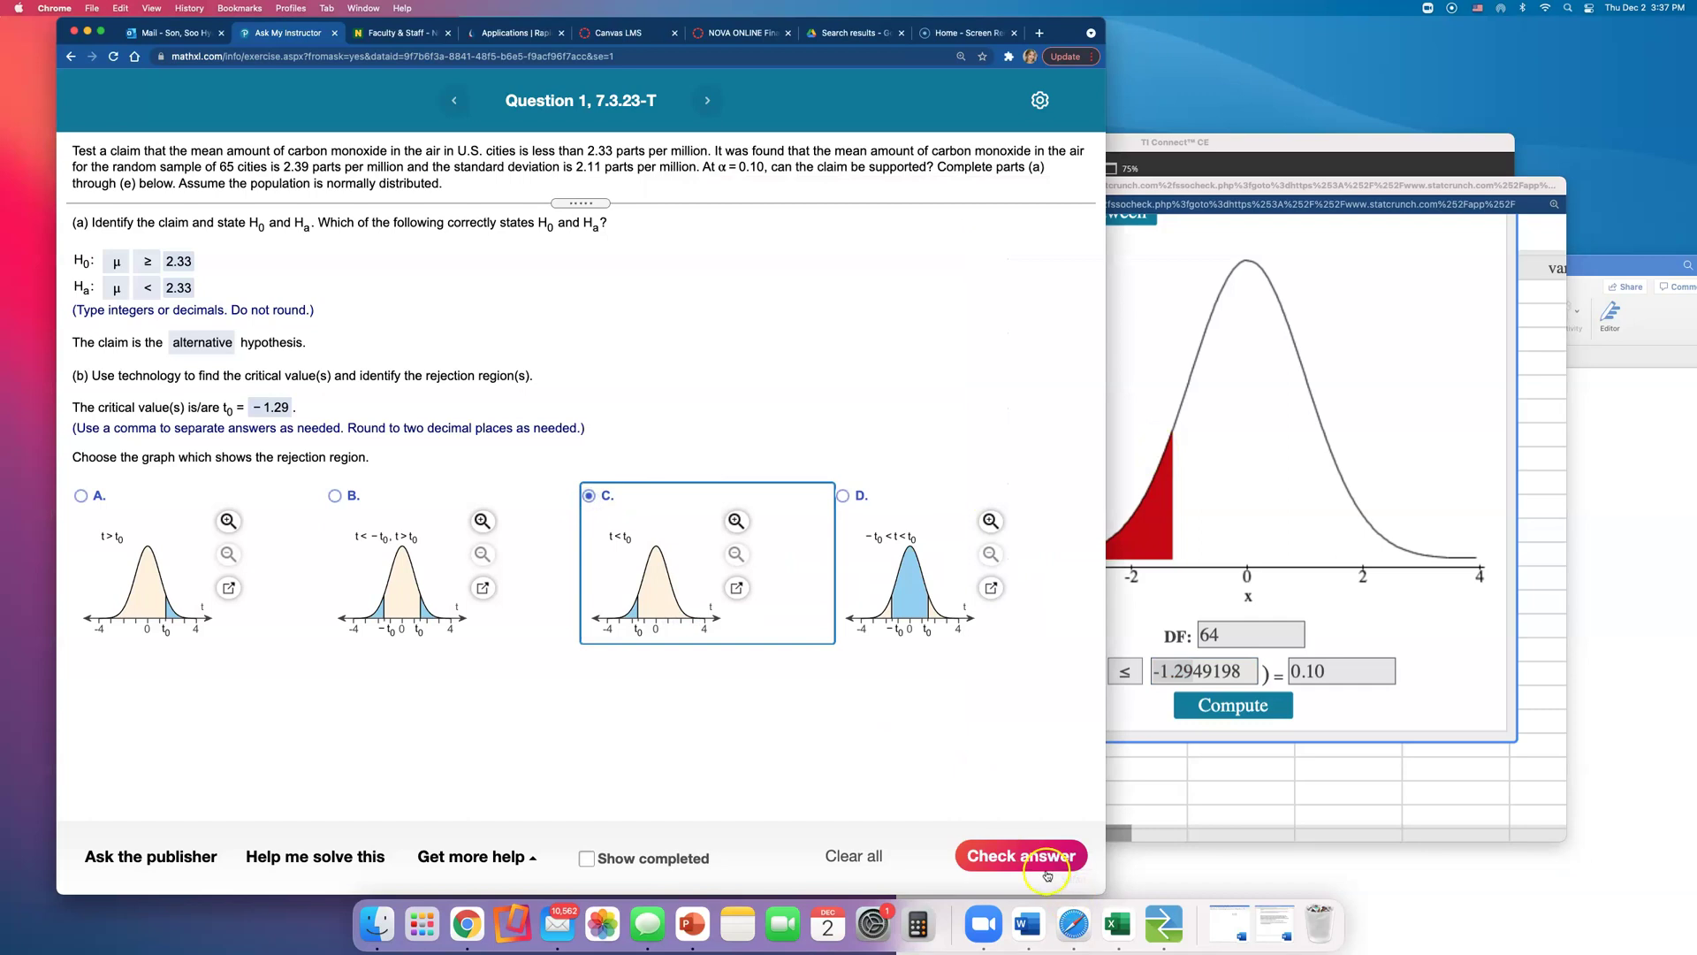
pyautogui.press('Return')
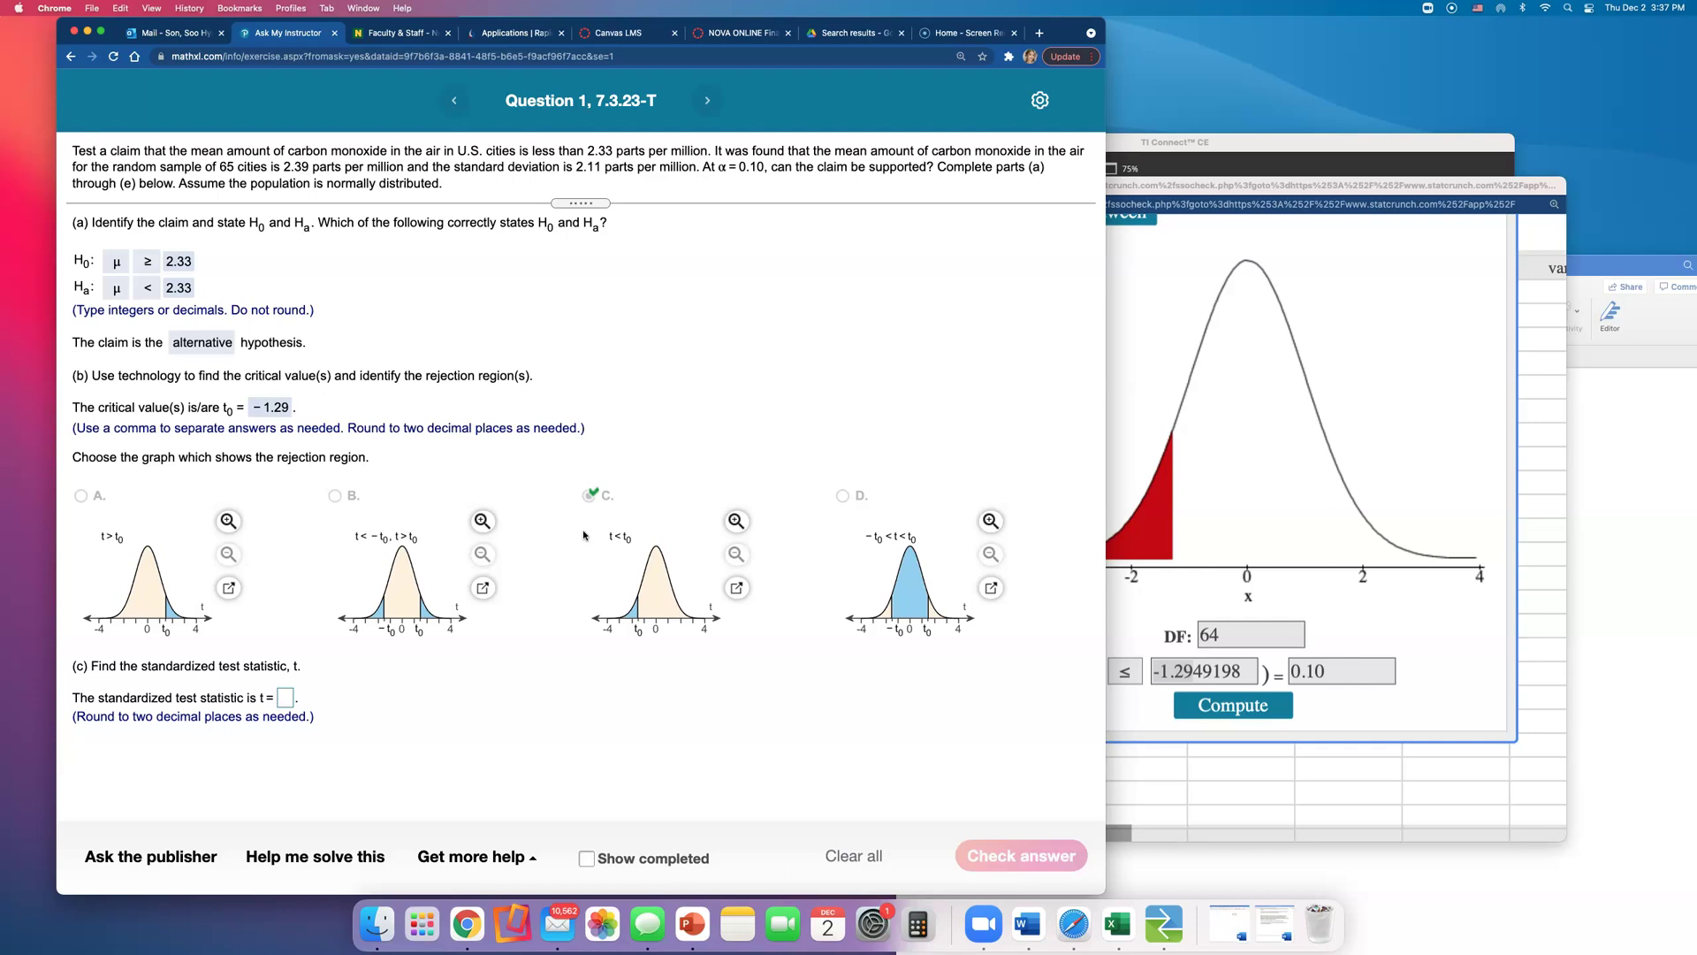
pyautogui.click(1350, 440)
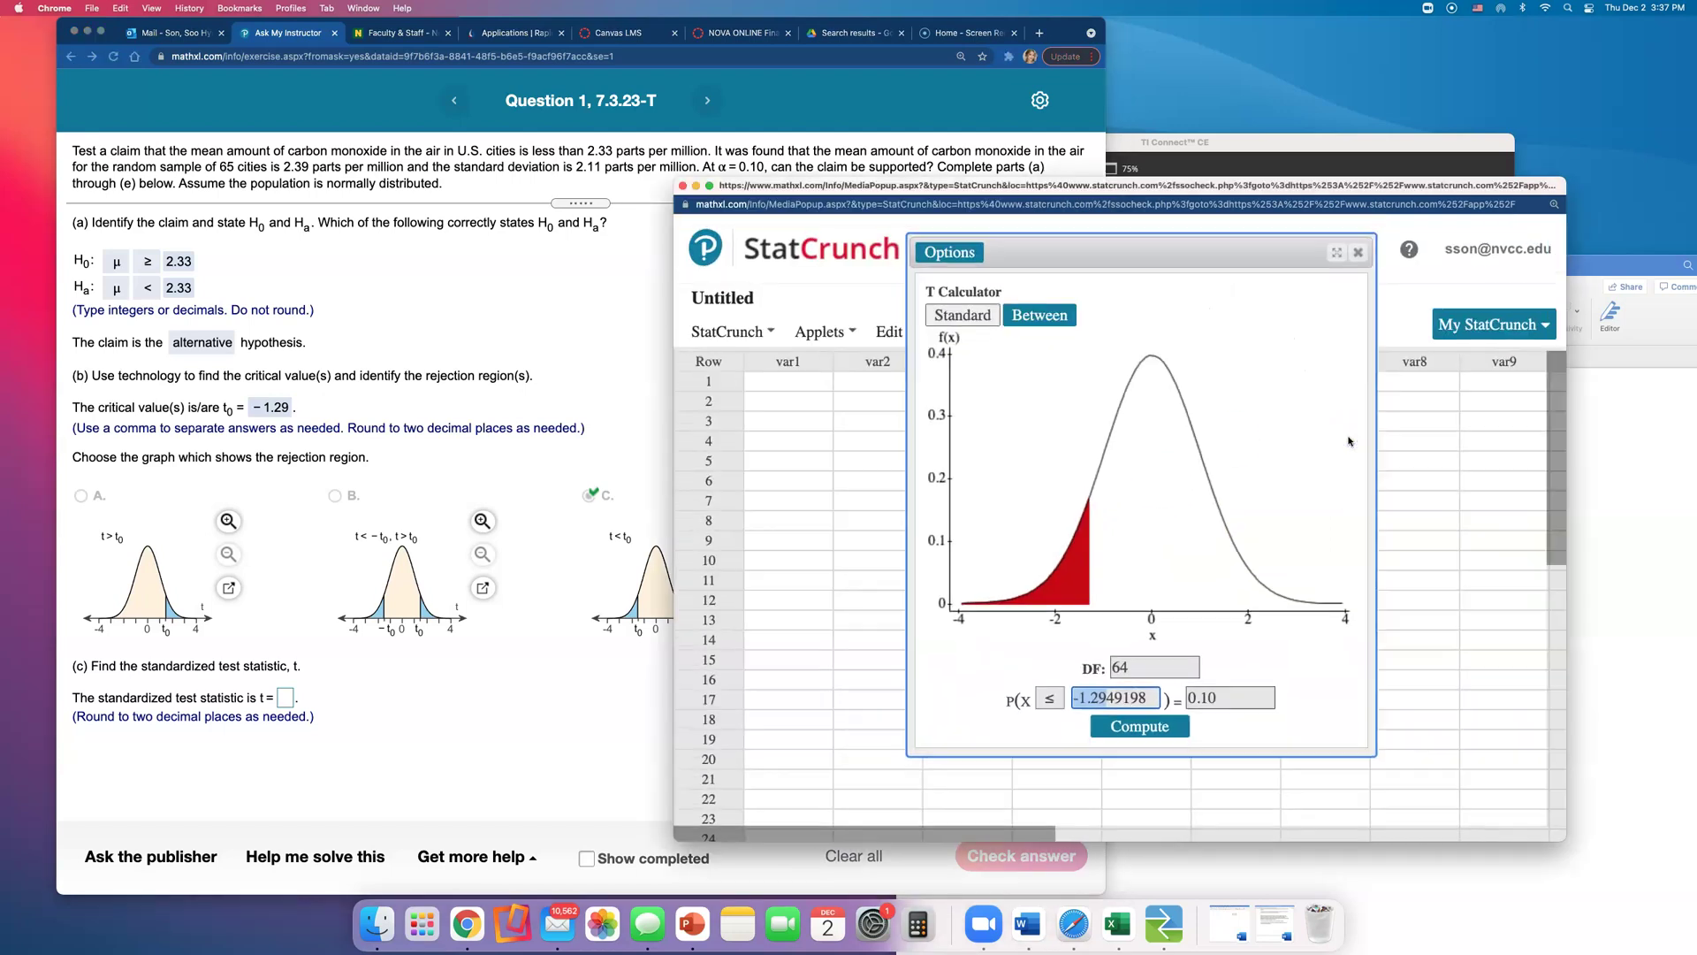
# Close the T Calculator and open Stat > T Stats > One Sample > With Summary
pyautogui.click(1357, 255)
pyautogui.click(1072, 332)
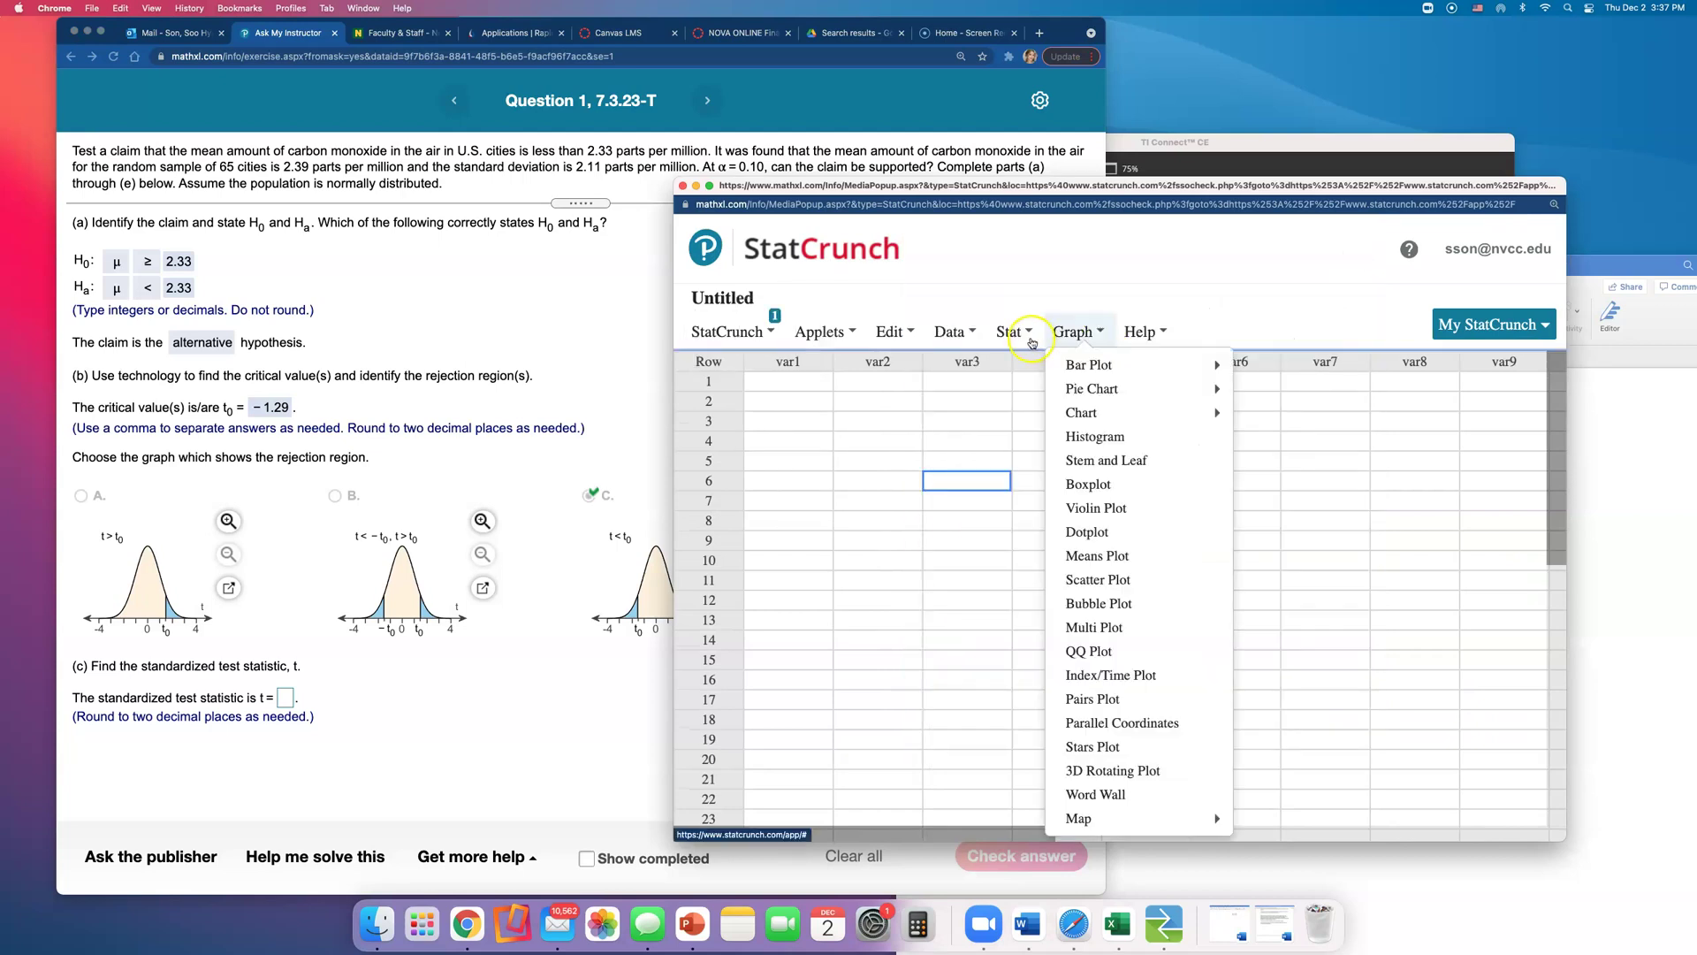
pyautogui.click(1013, 333)
pyautogui.moveTo(1106, 461)
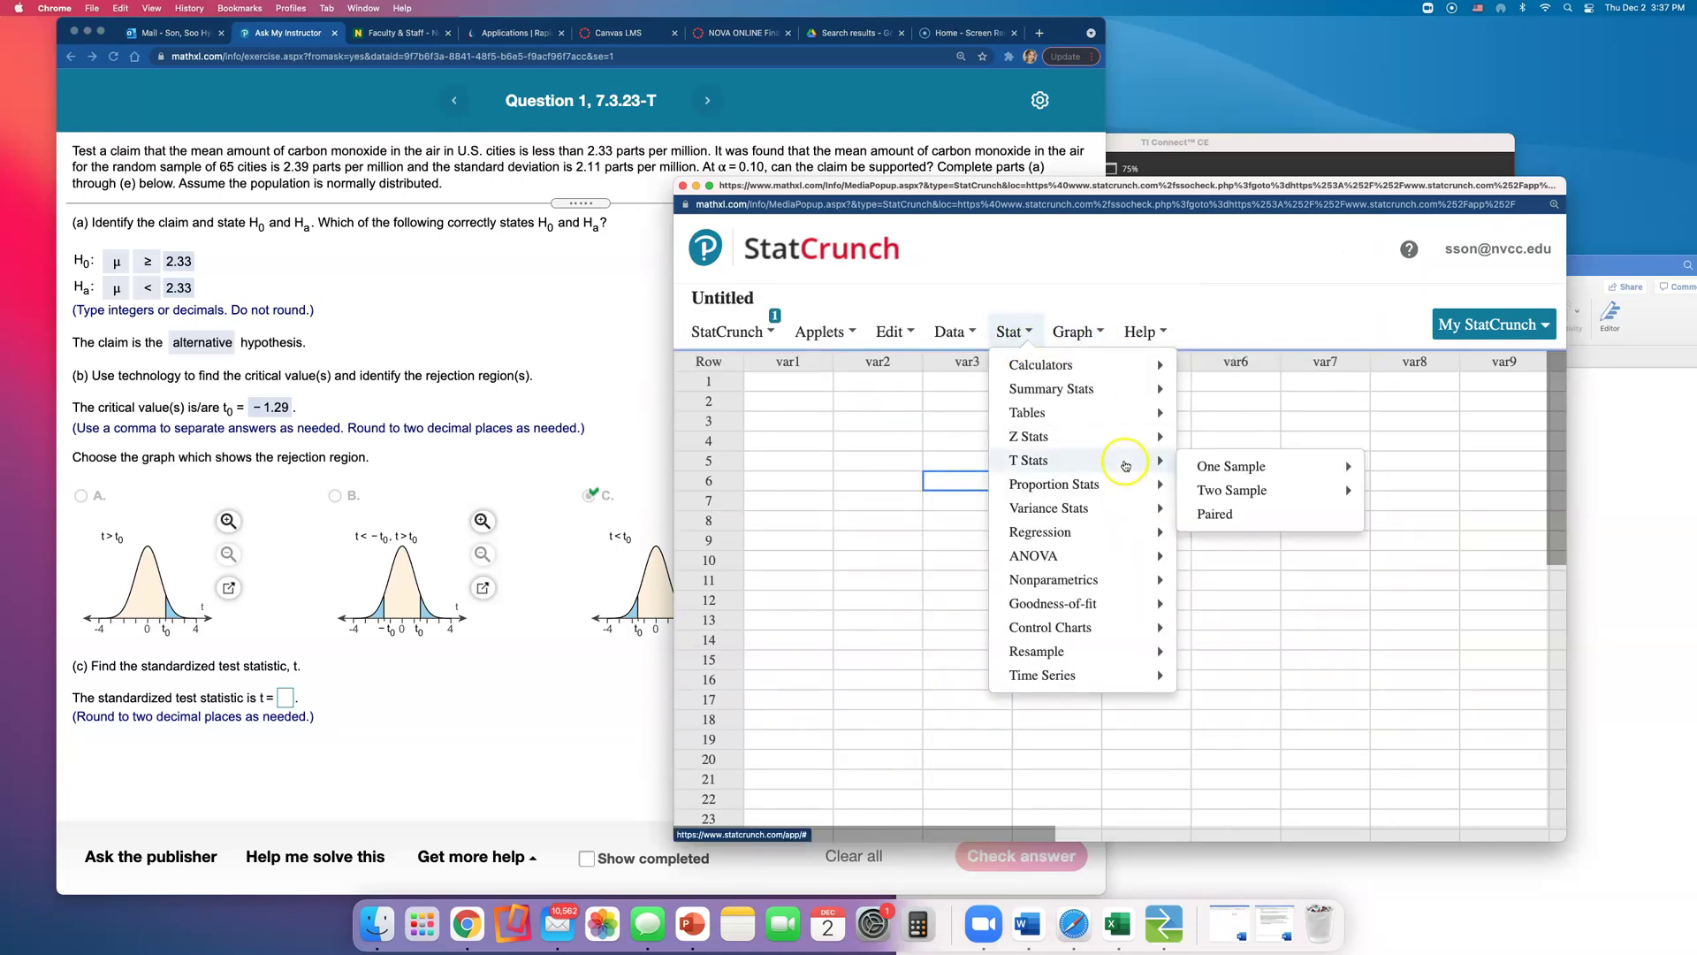
pyautogui.moveTo(1253, 475)
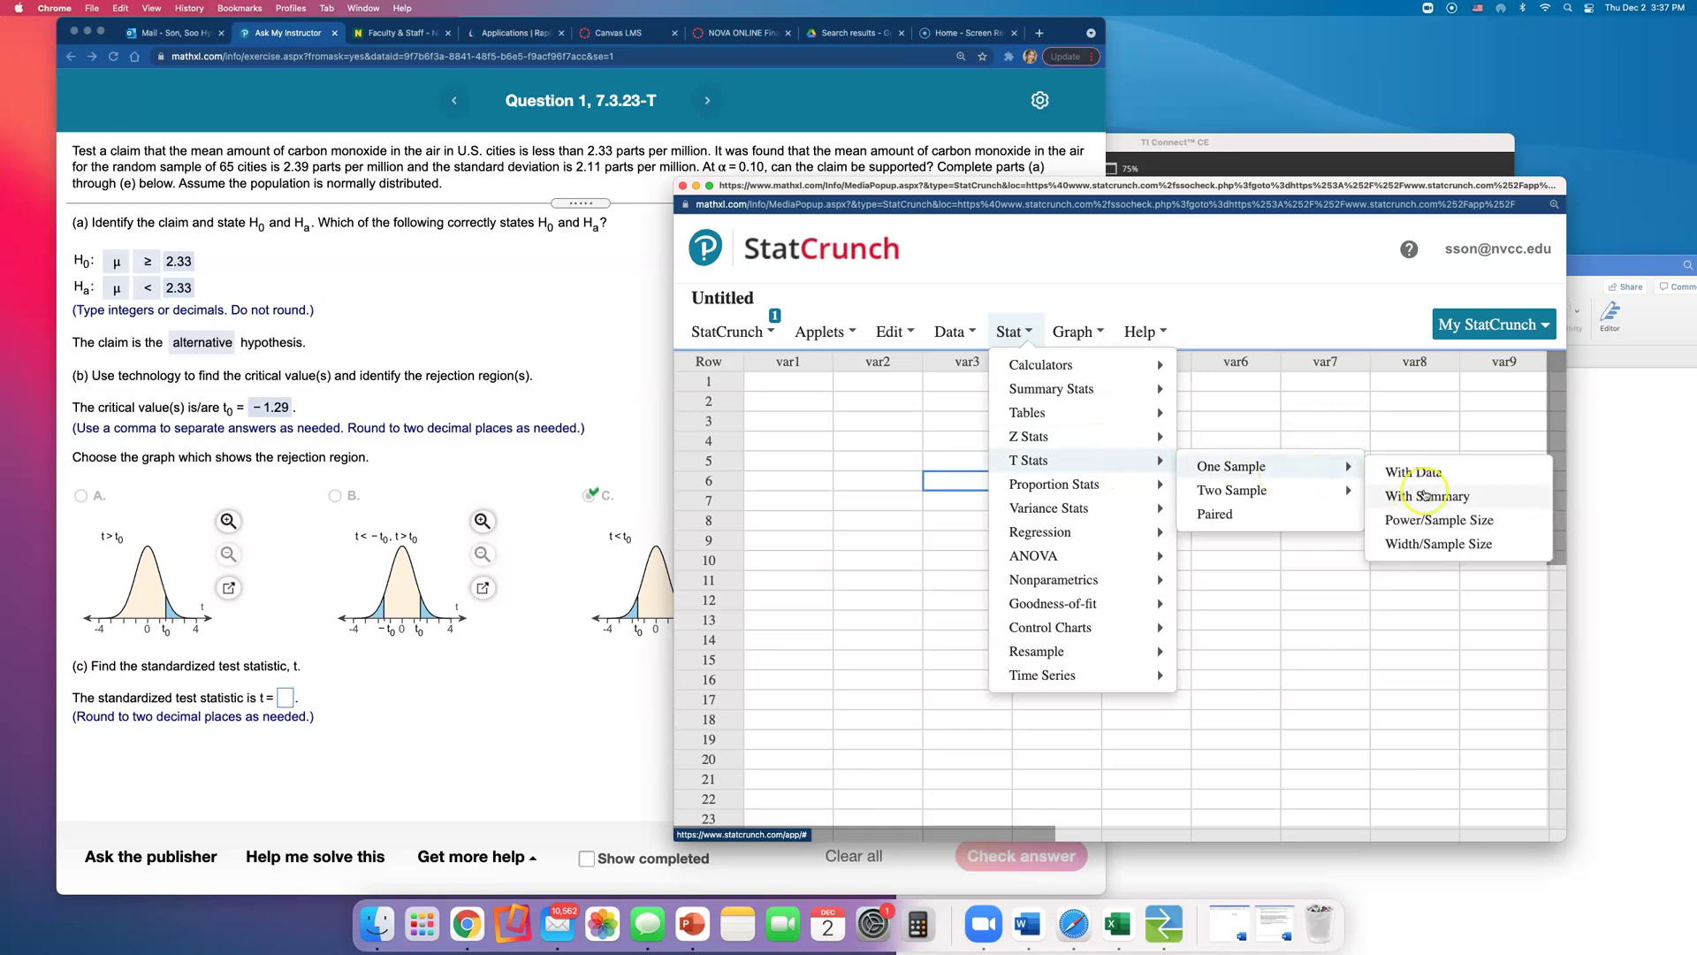
pyautogui.click(1437, 491)
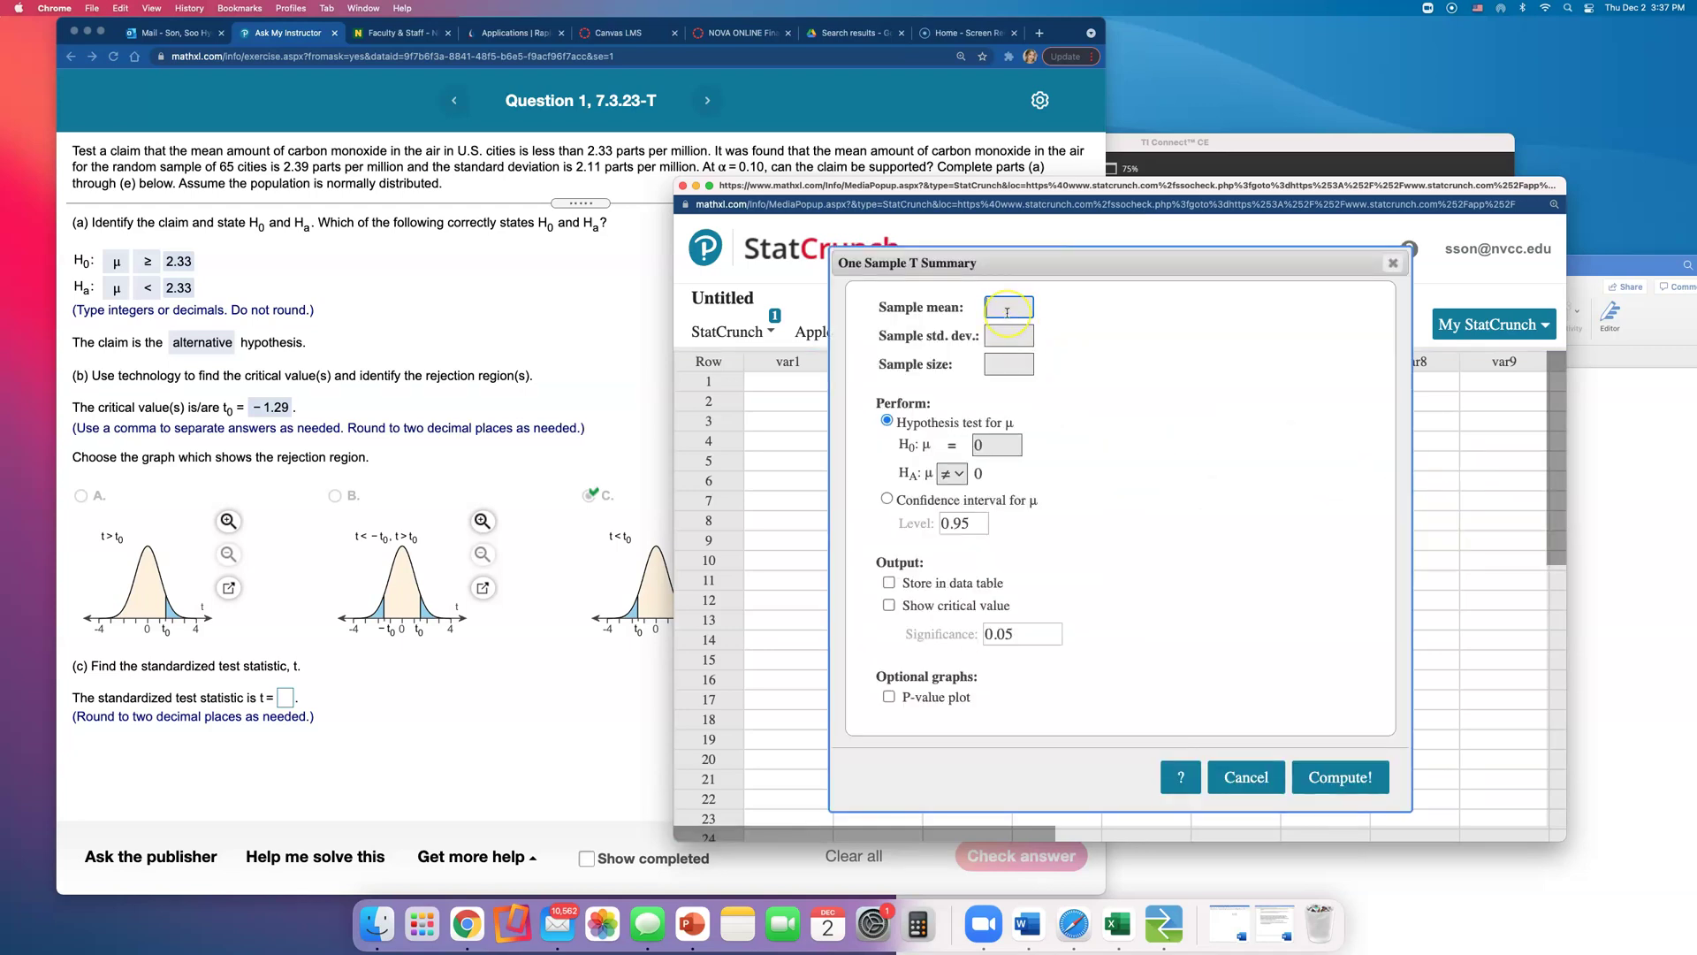
# Run the test with mean 2.39, SD 2.11, n 65, H₀ μ = 2.33 versus μ < 2.33
pyautogui.write('2.39')
pyautogui.press('Tab')
pyautogui.press('Tab')
pyautogui.write('65')
pyautogui.click(953, 474)
pyautogui.click(955, 507)
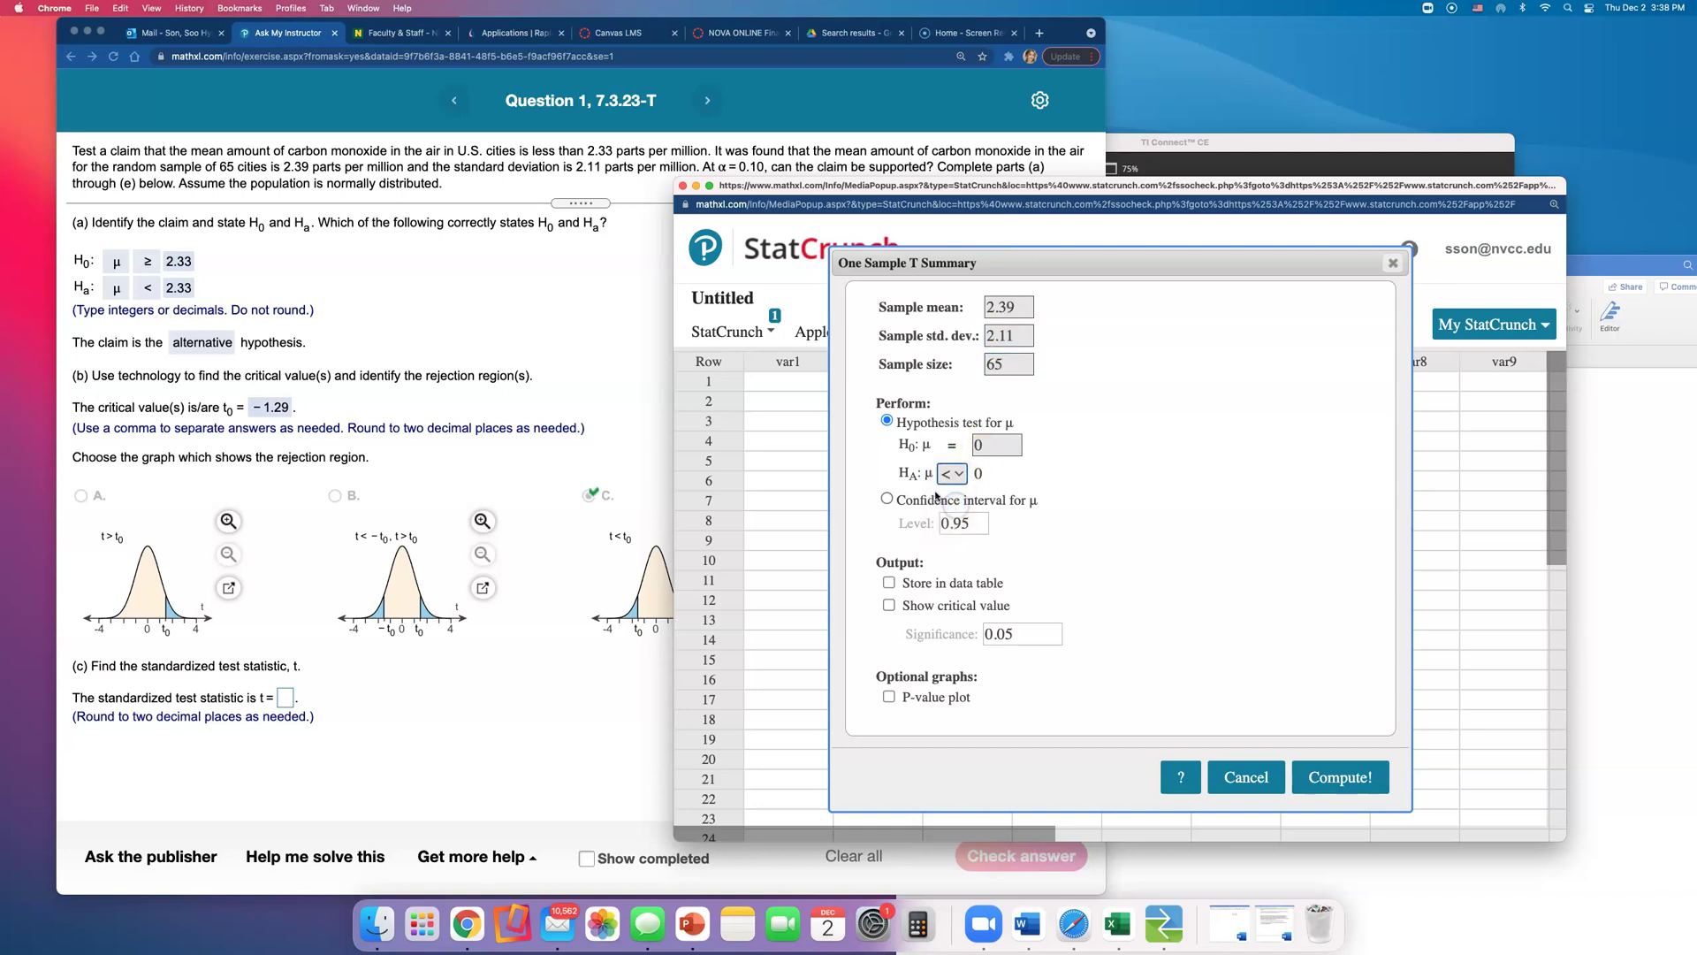
pyautogui.doubleClick(995, 446)
pyautogui.press('BackSpace')
pyautogui.write('2.33')
pyautogui.click(1061, 482)
pyautogui.click(1357, 778)
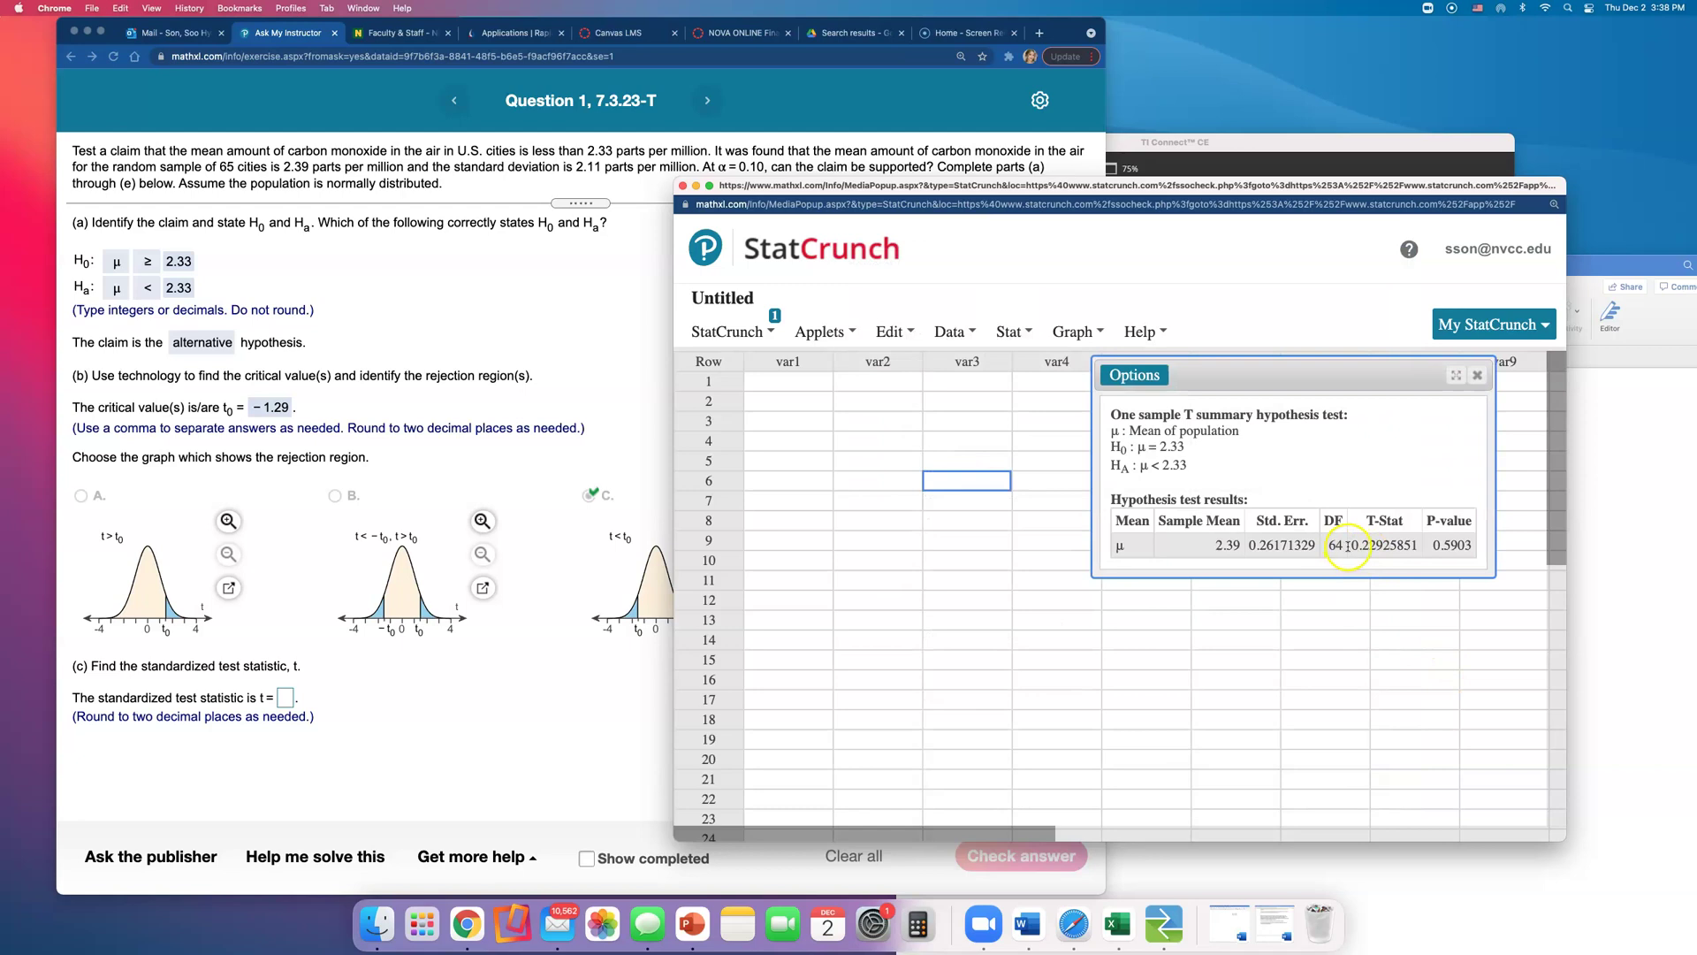
# Rerun the one-sample T summary test and highlight T-Stat 0.22925851 (P-value 0.5903)
pyautogui.moveTo(1355, 545); pyautogui.dragTo(1383, 545)
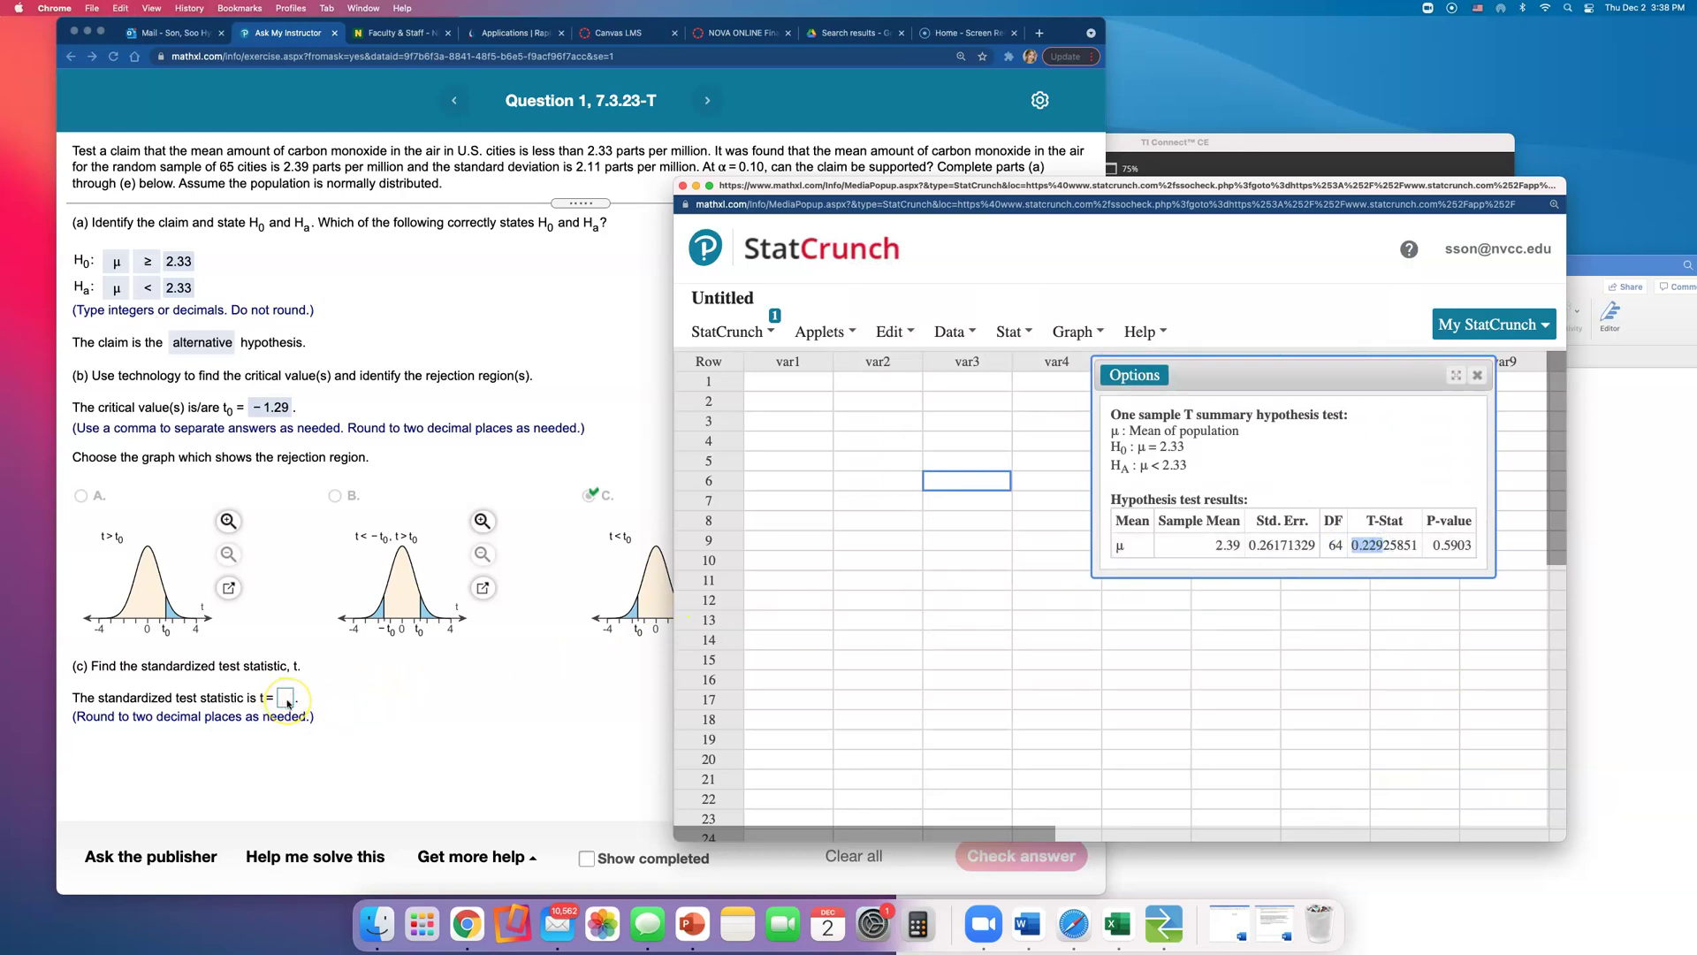
pyautogui.click(1134, 375)
pyautogui.click(1129, 403)
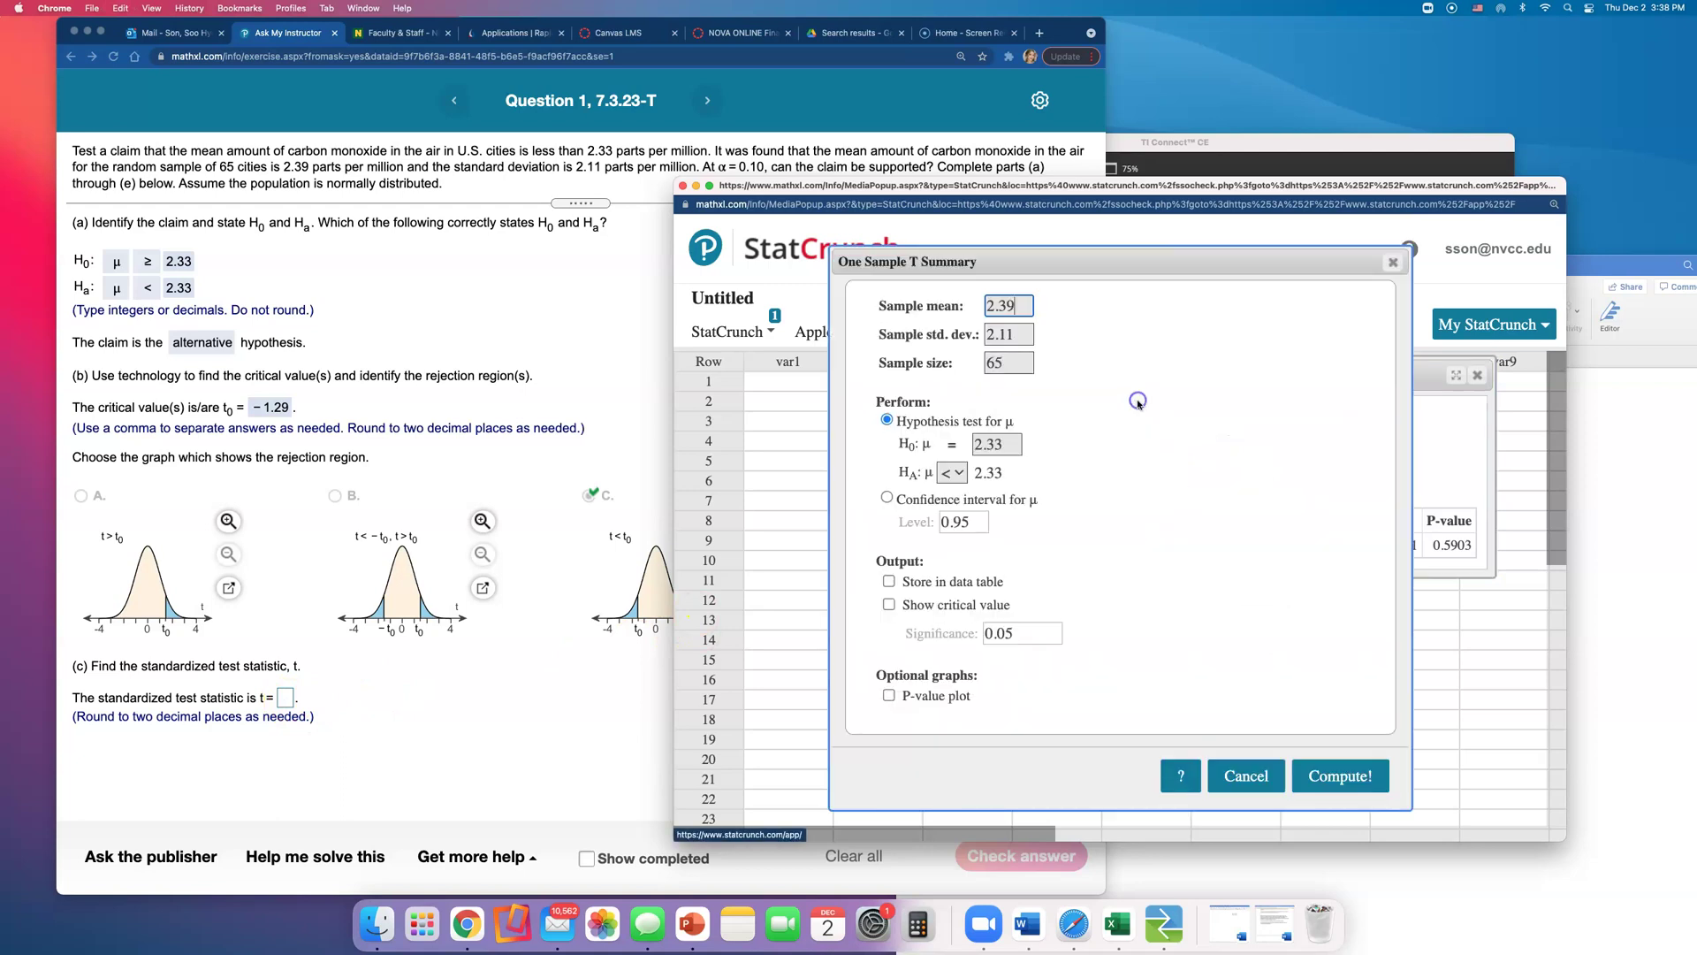
pyautogui.click(1019, 335)
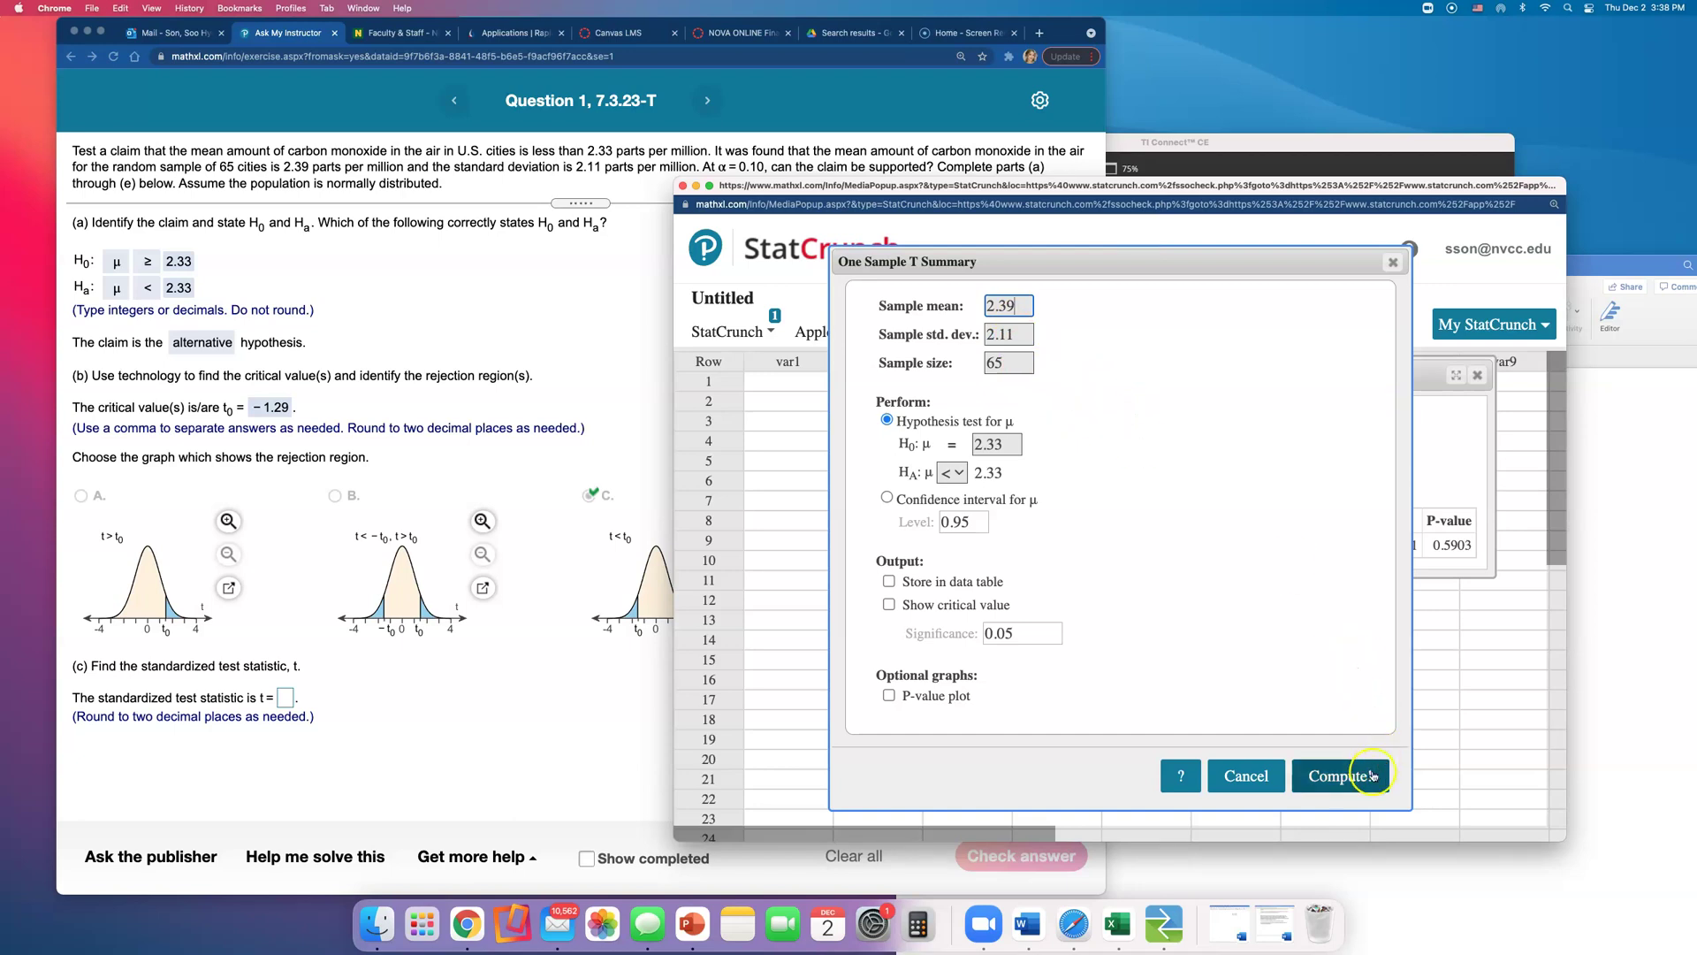
pyautogui.click(1340, 776)
pyautogui.moveTo(1350, 546); pyautogui.dragTo(1383, 544)
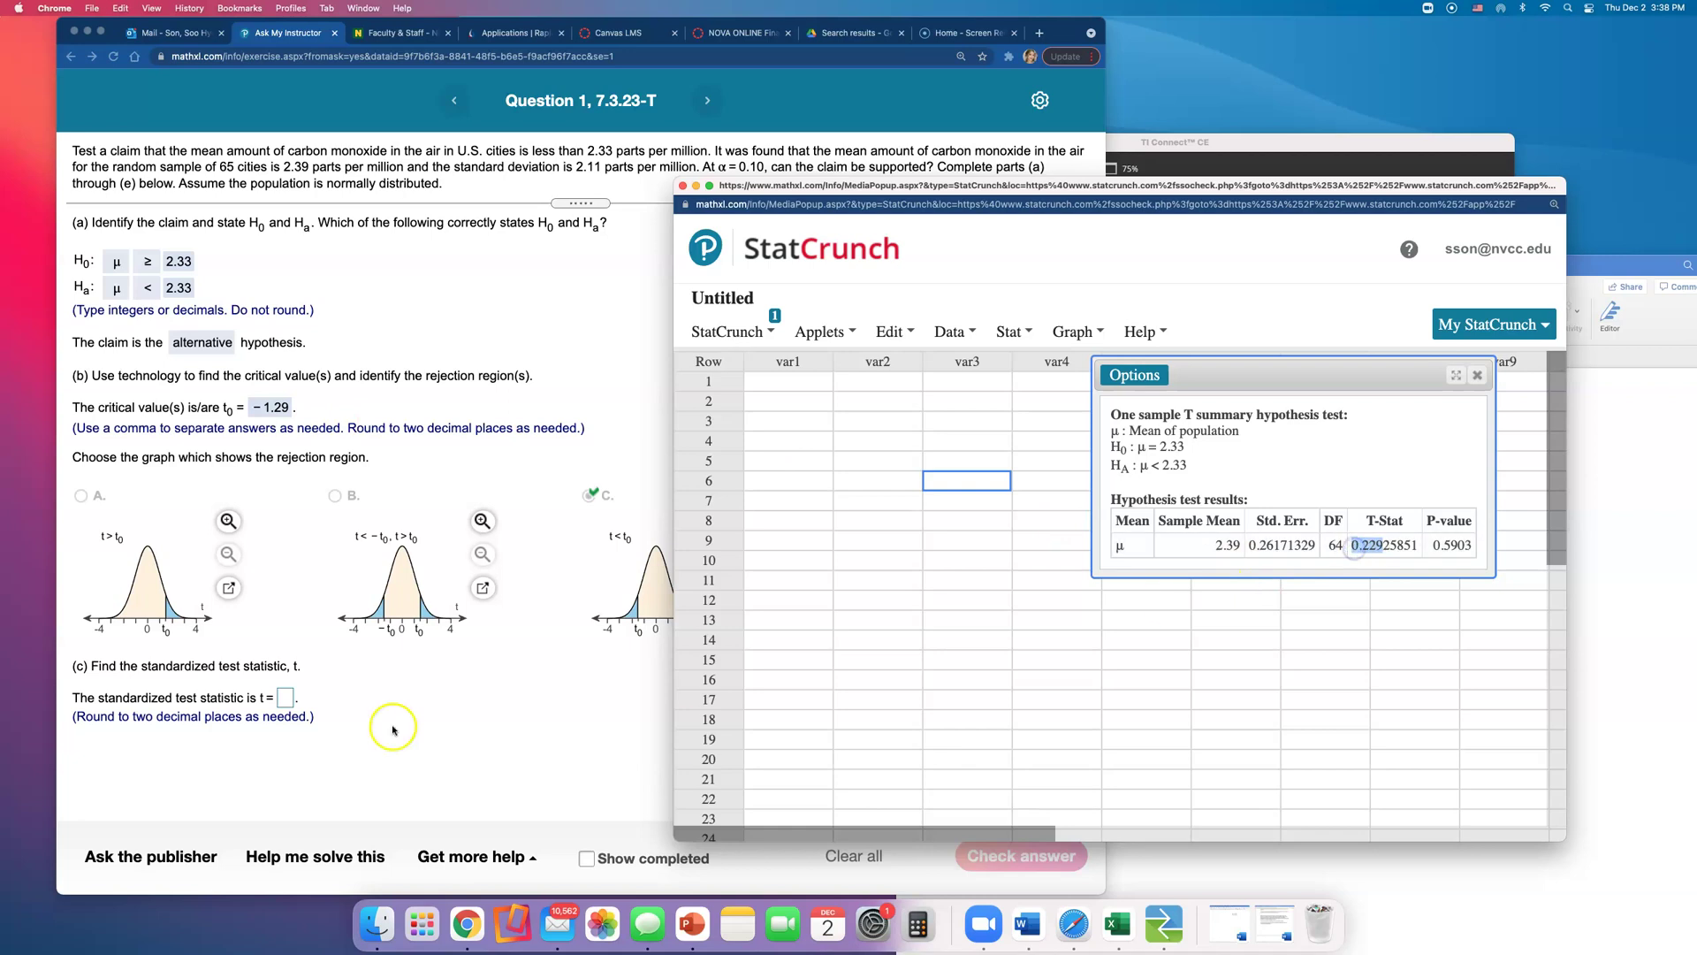
# Enter the test statistic t = 0.23 and dismiss the correct-answer message
pyautogui.click(283, 698)
pyautogui.write('0.23')
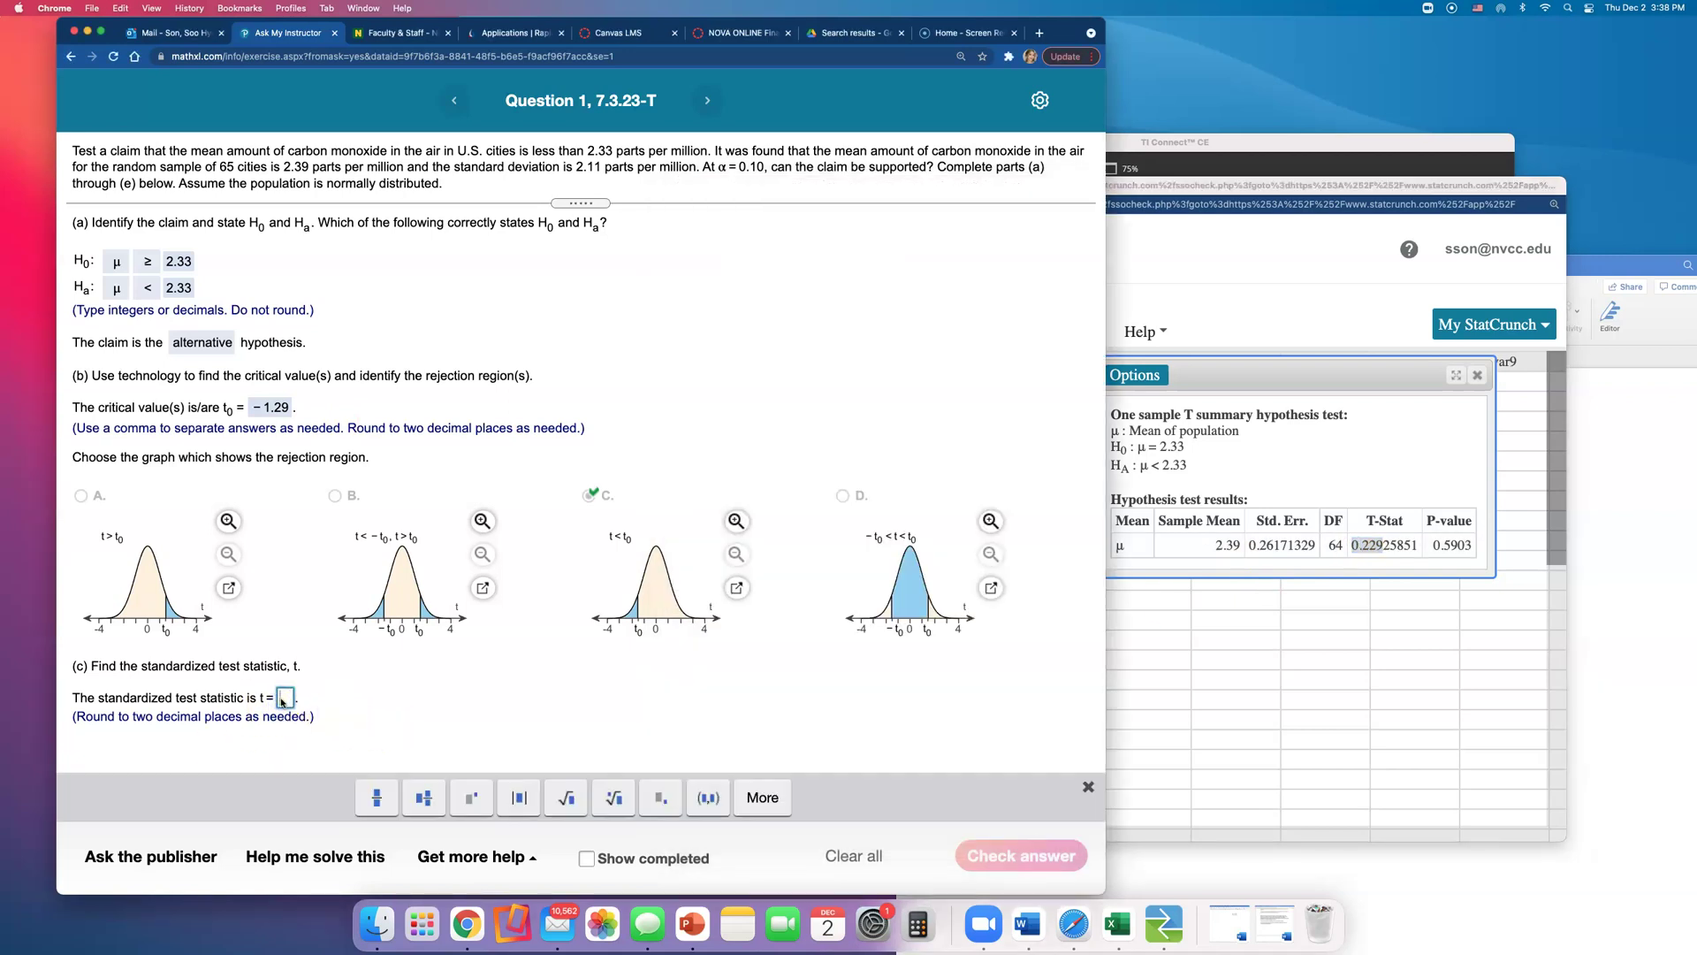
pyautogui.press('Return')
pyautogui.click(544, 529)
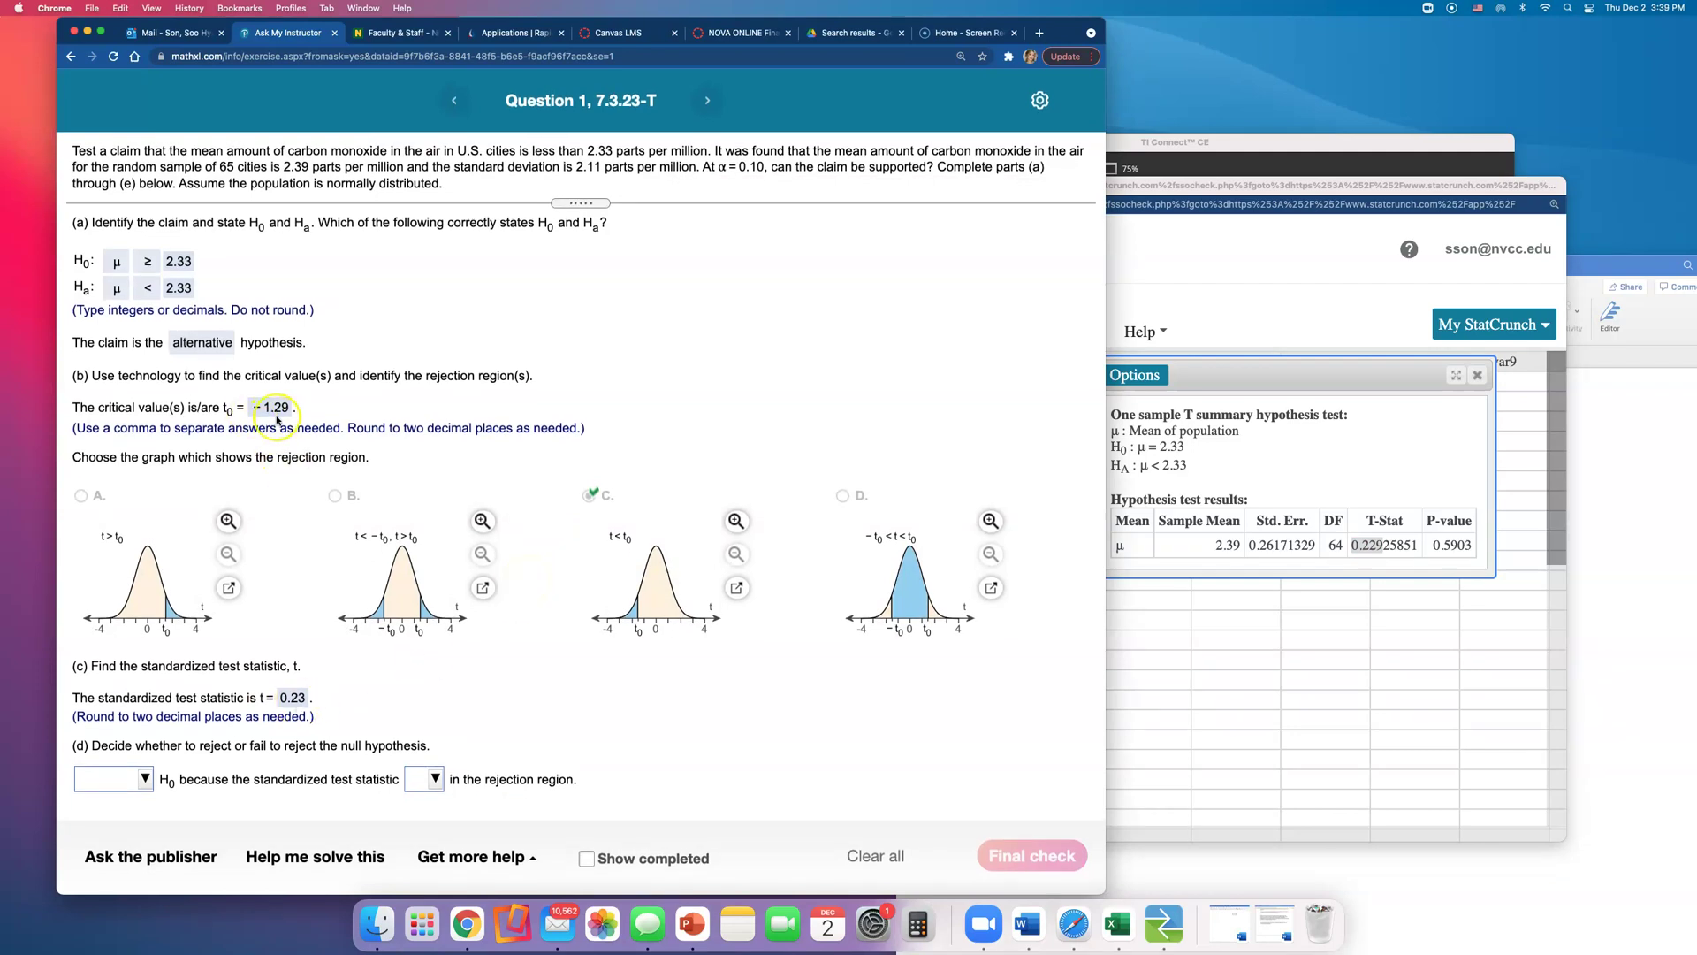
# Conclude part (d): fail to reject H0, since t is not in the rejection region
pyautogui.click(143, 781)
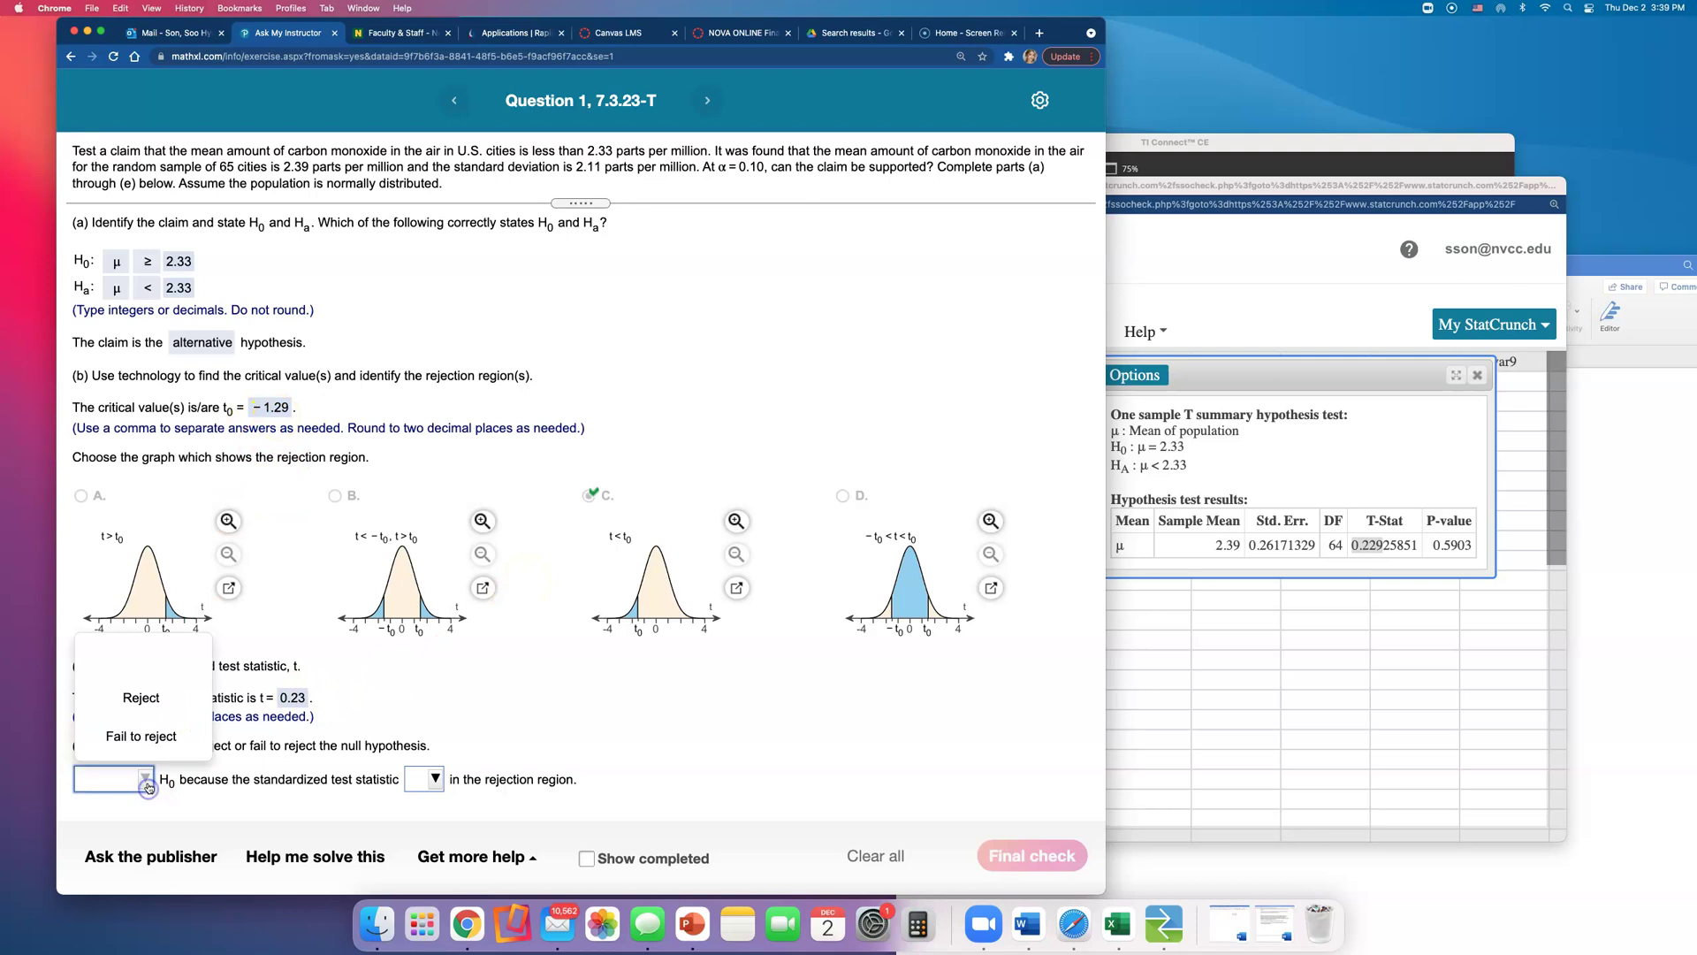
pyautogui.click(148, 745)
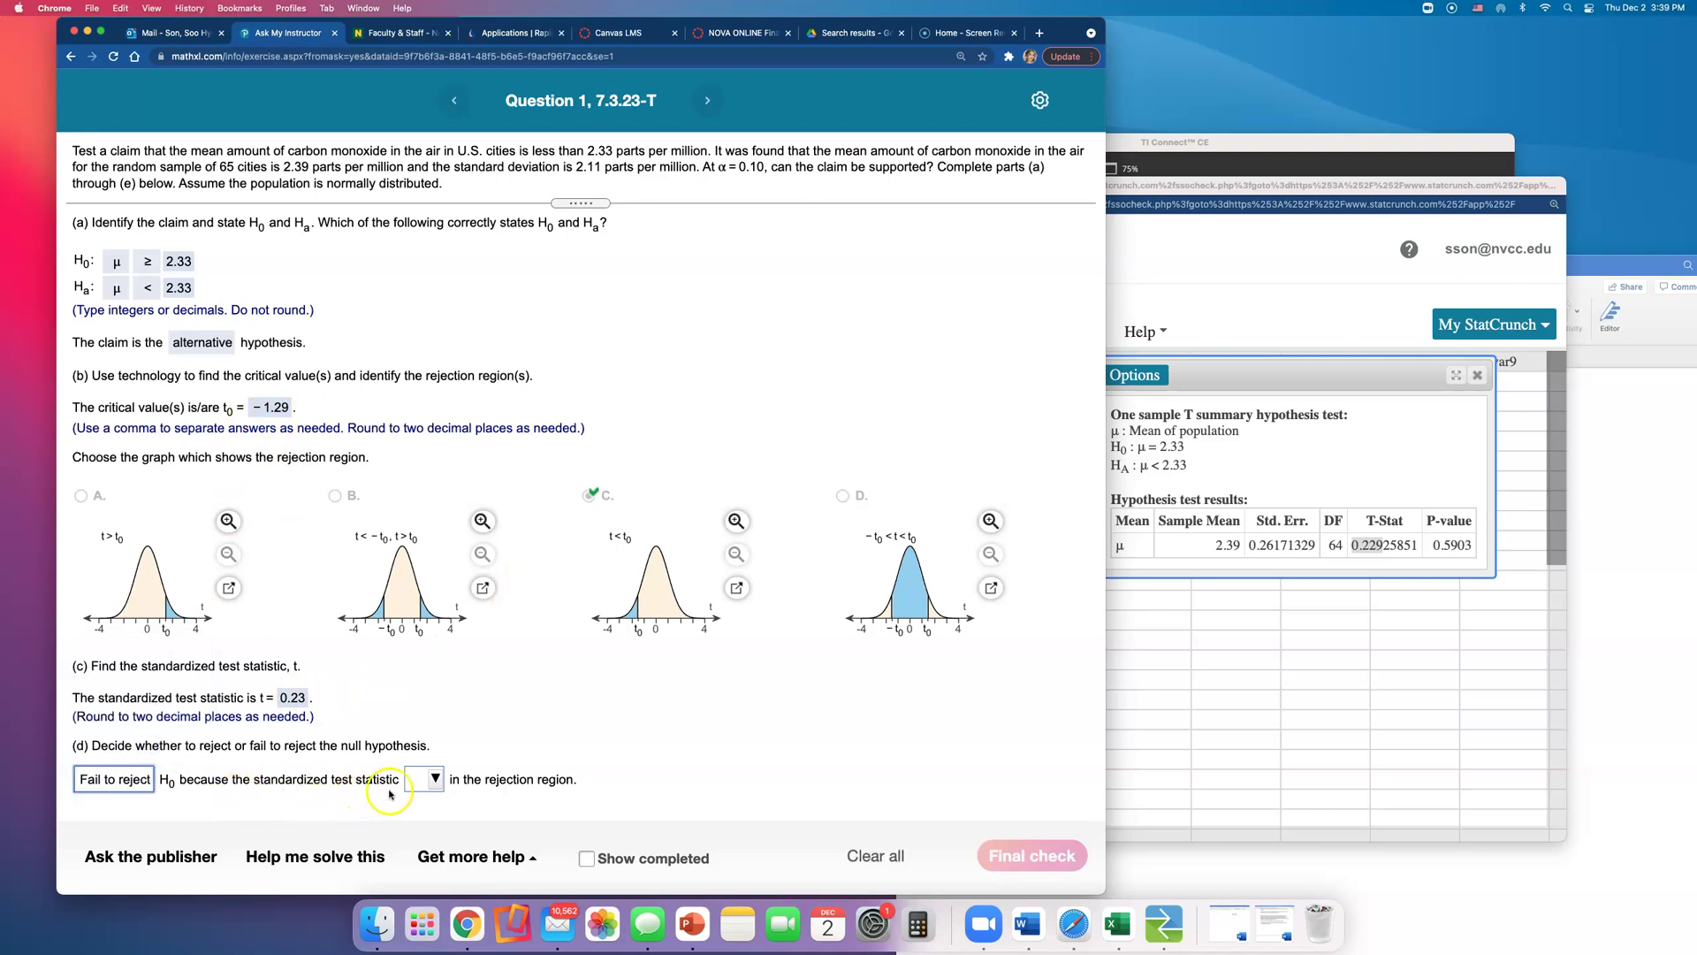
pyautogui.click(419, 780)
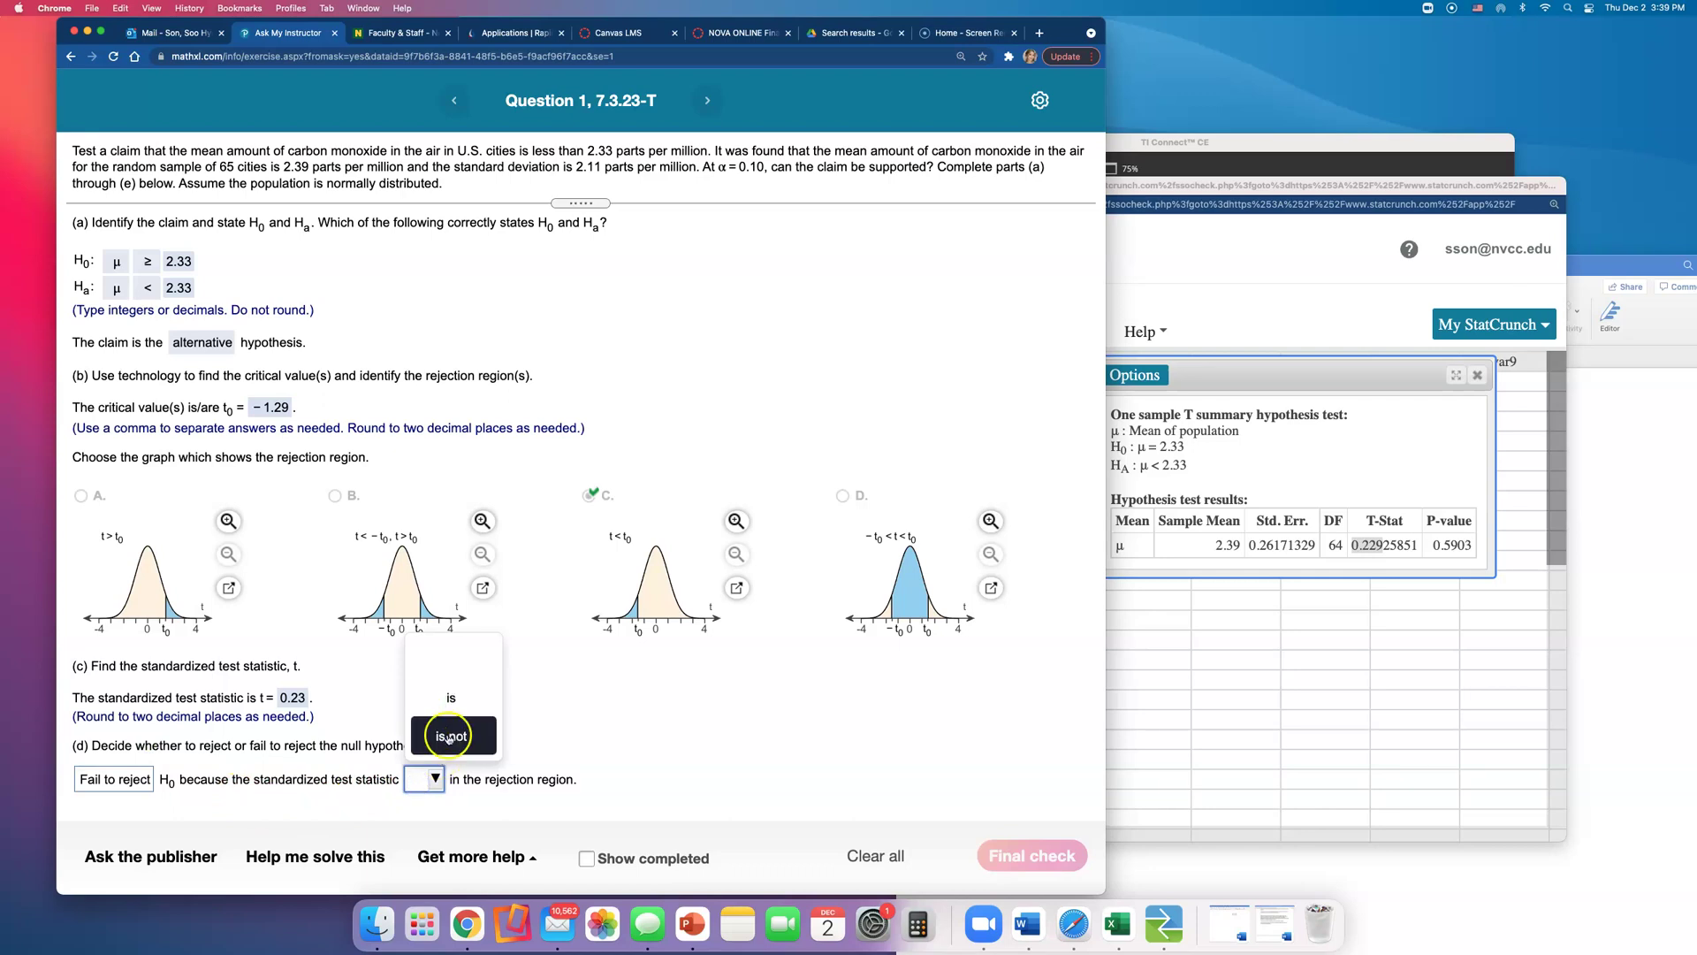
pyautogui.click(451, 735)
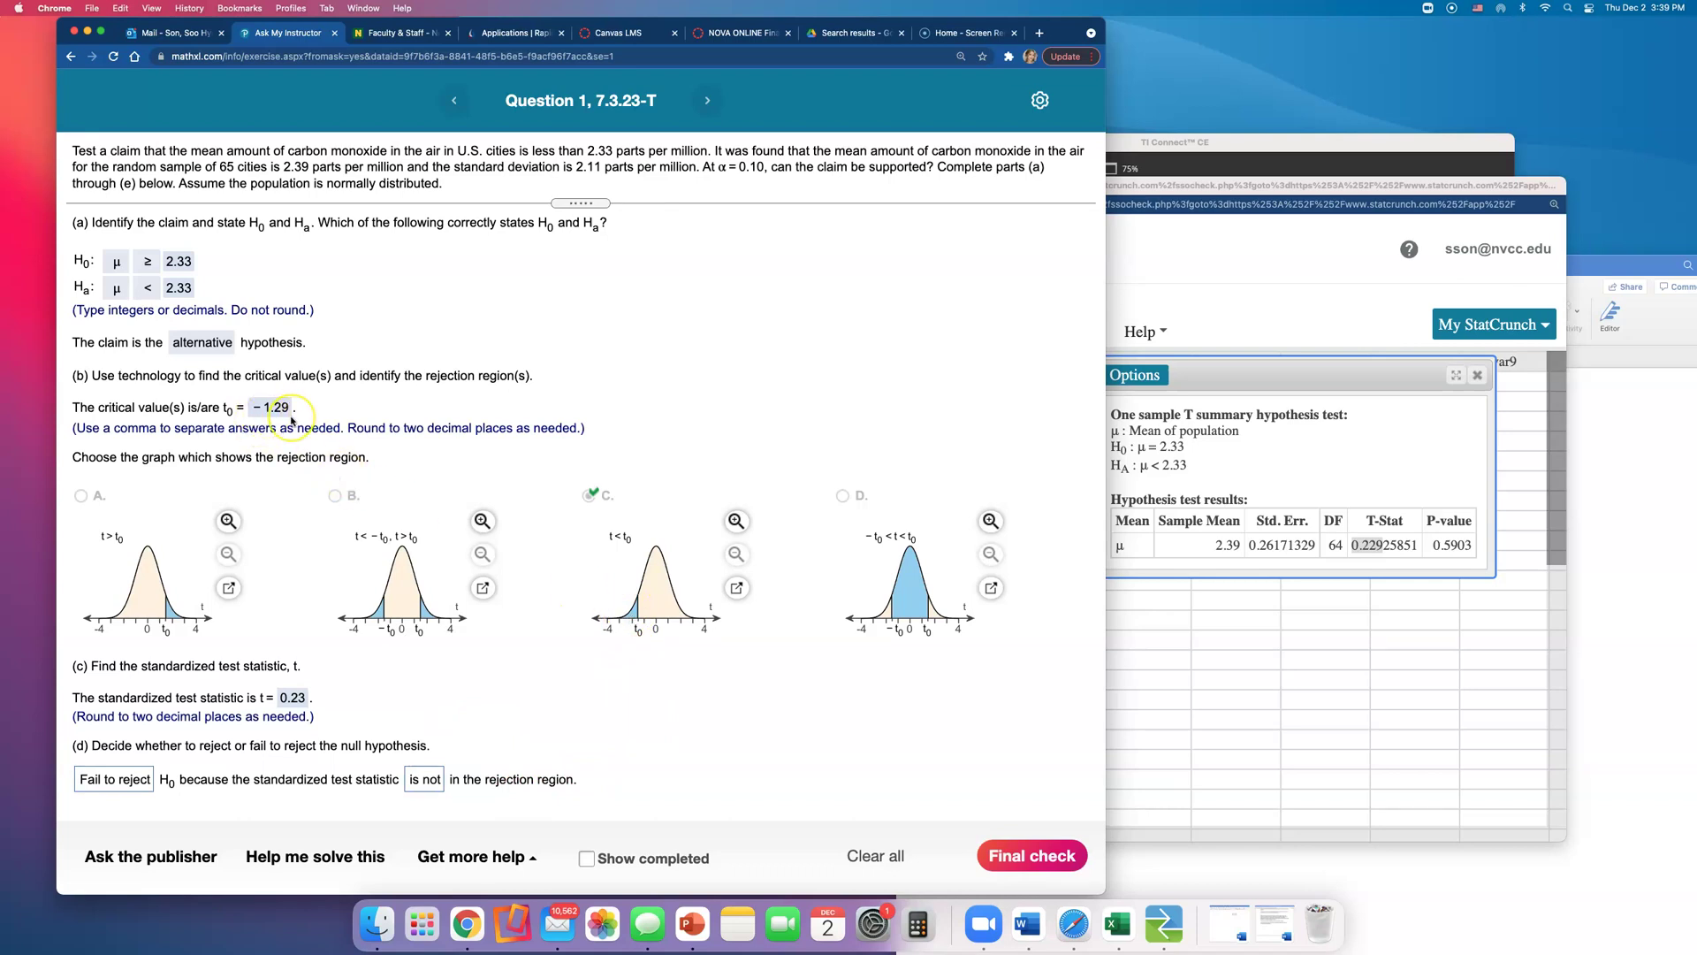
pyautogui.click(1068, 854)
pyautogui.click(577, 550)
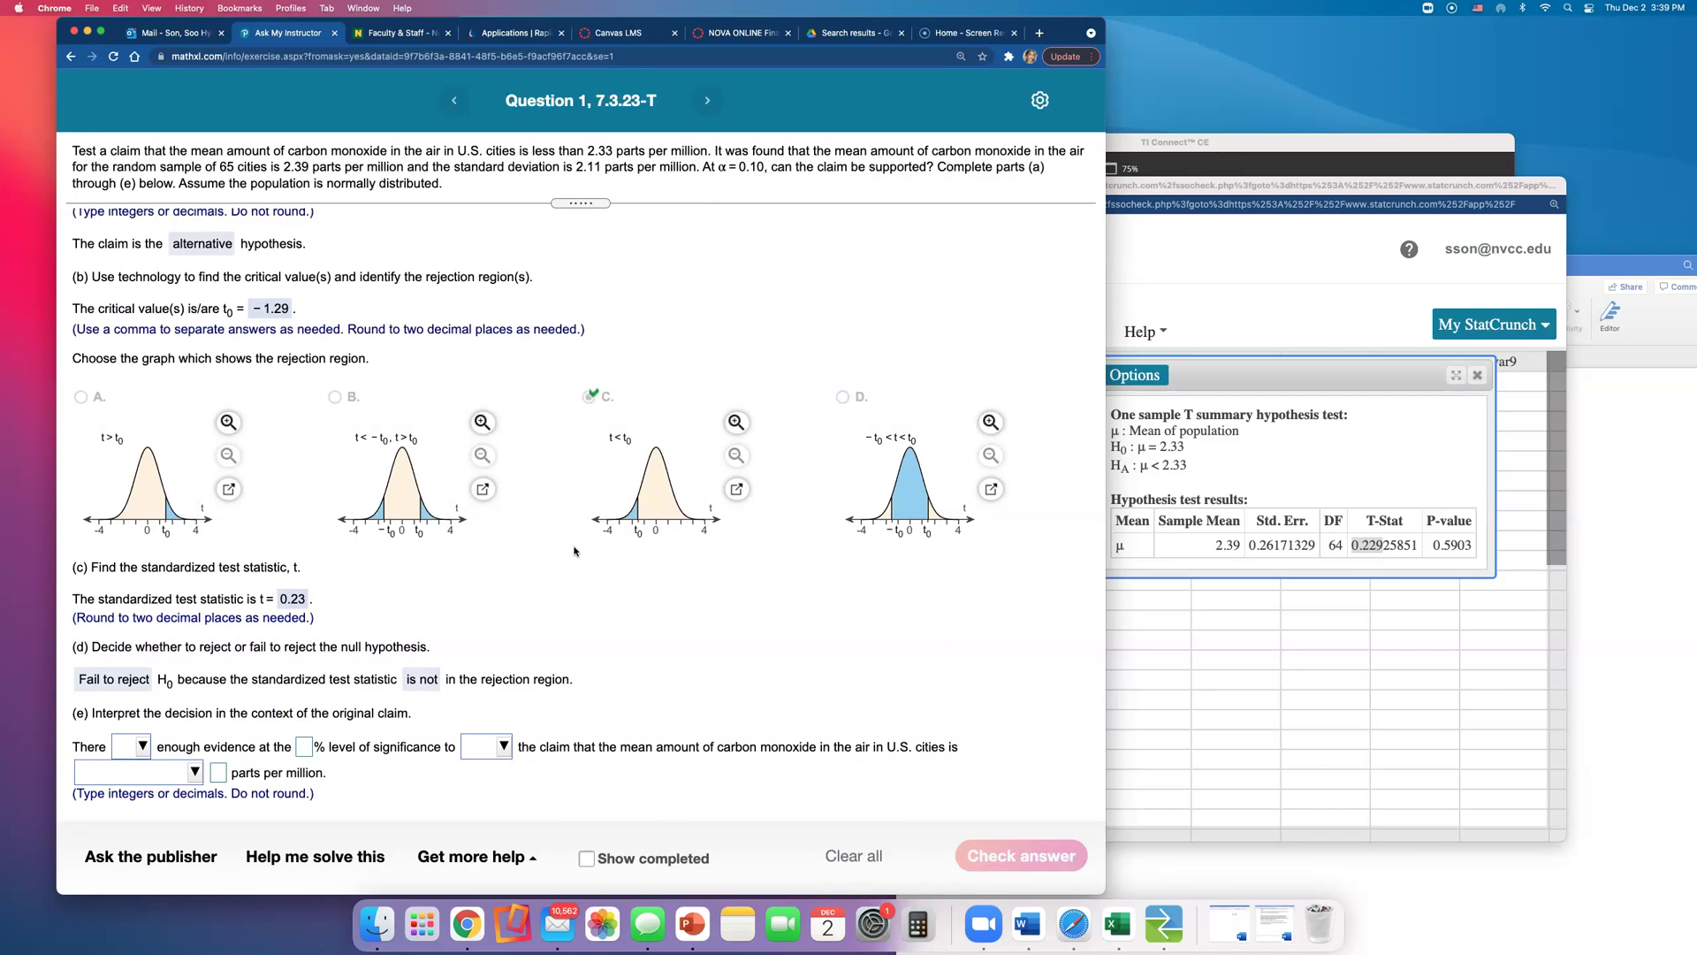
# Start part (e): state there is not enough evidence at the 10% level
pyautogui.click(133, 747)
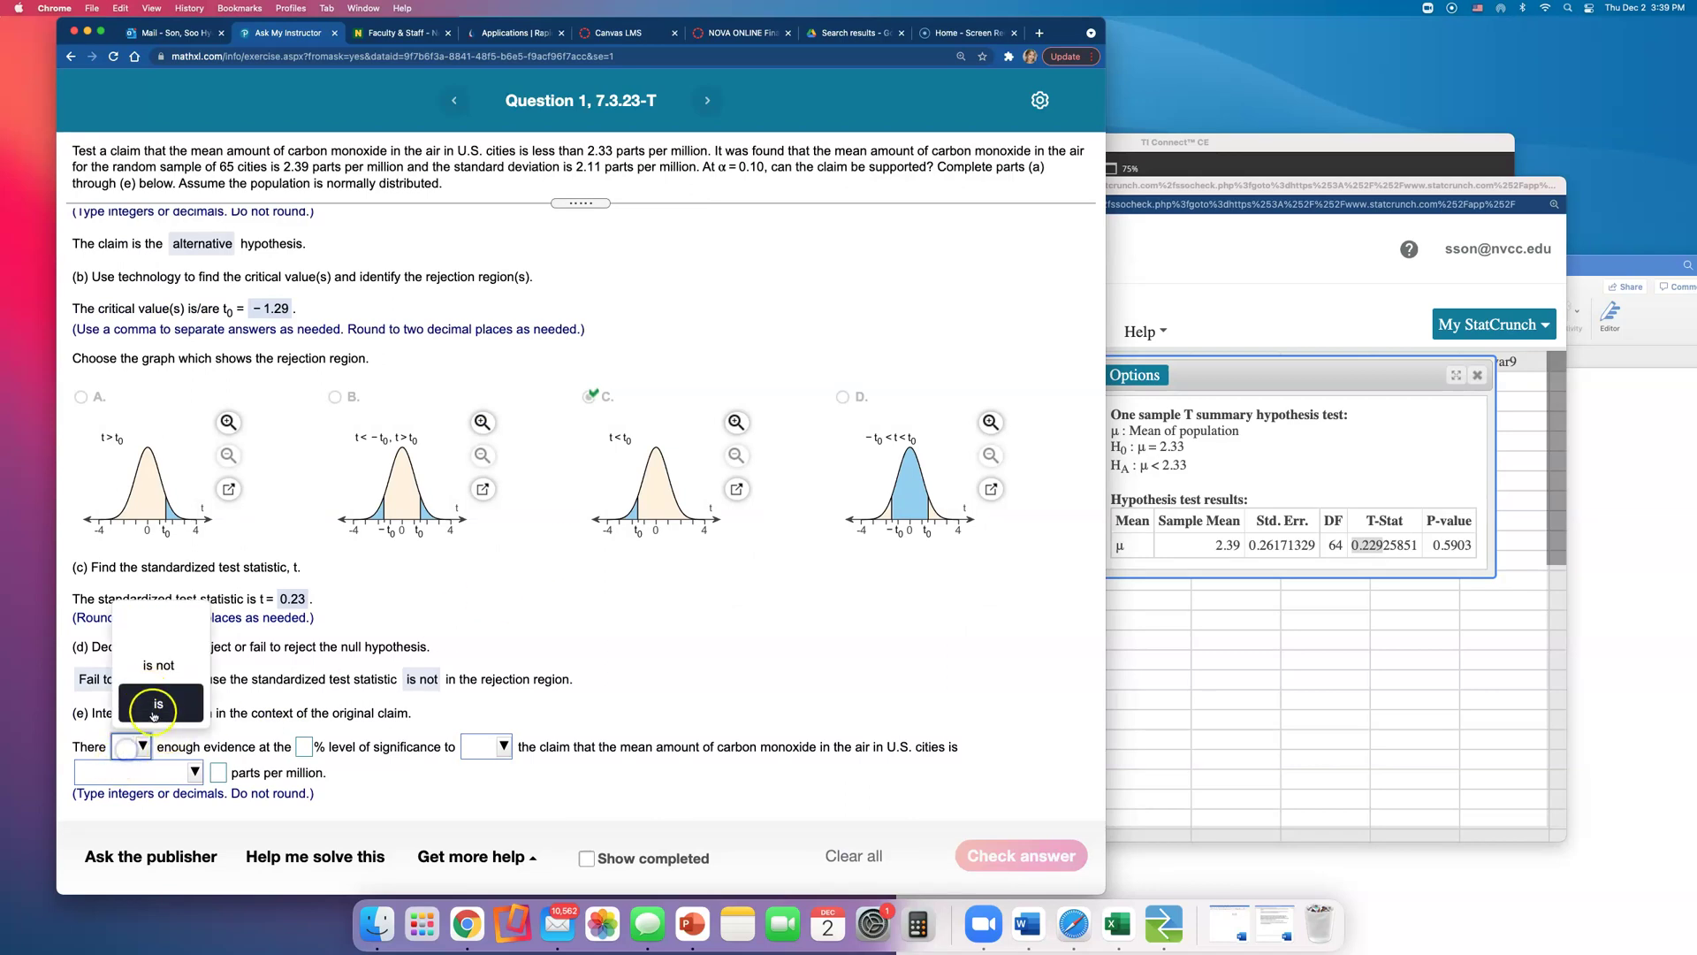
pyautogui.click(156, 666)
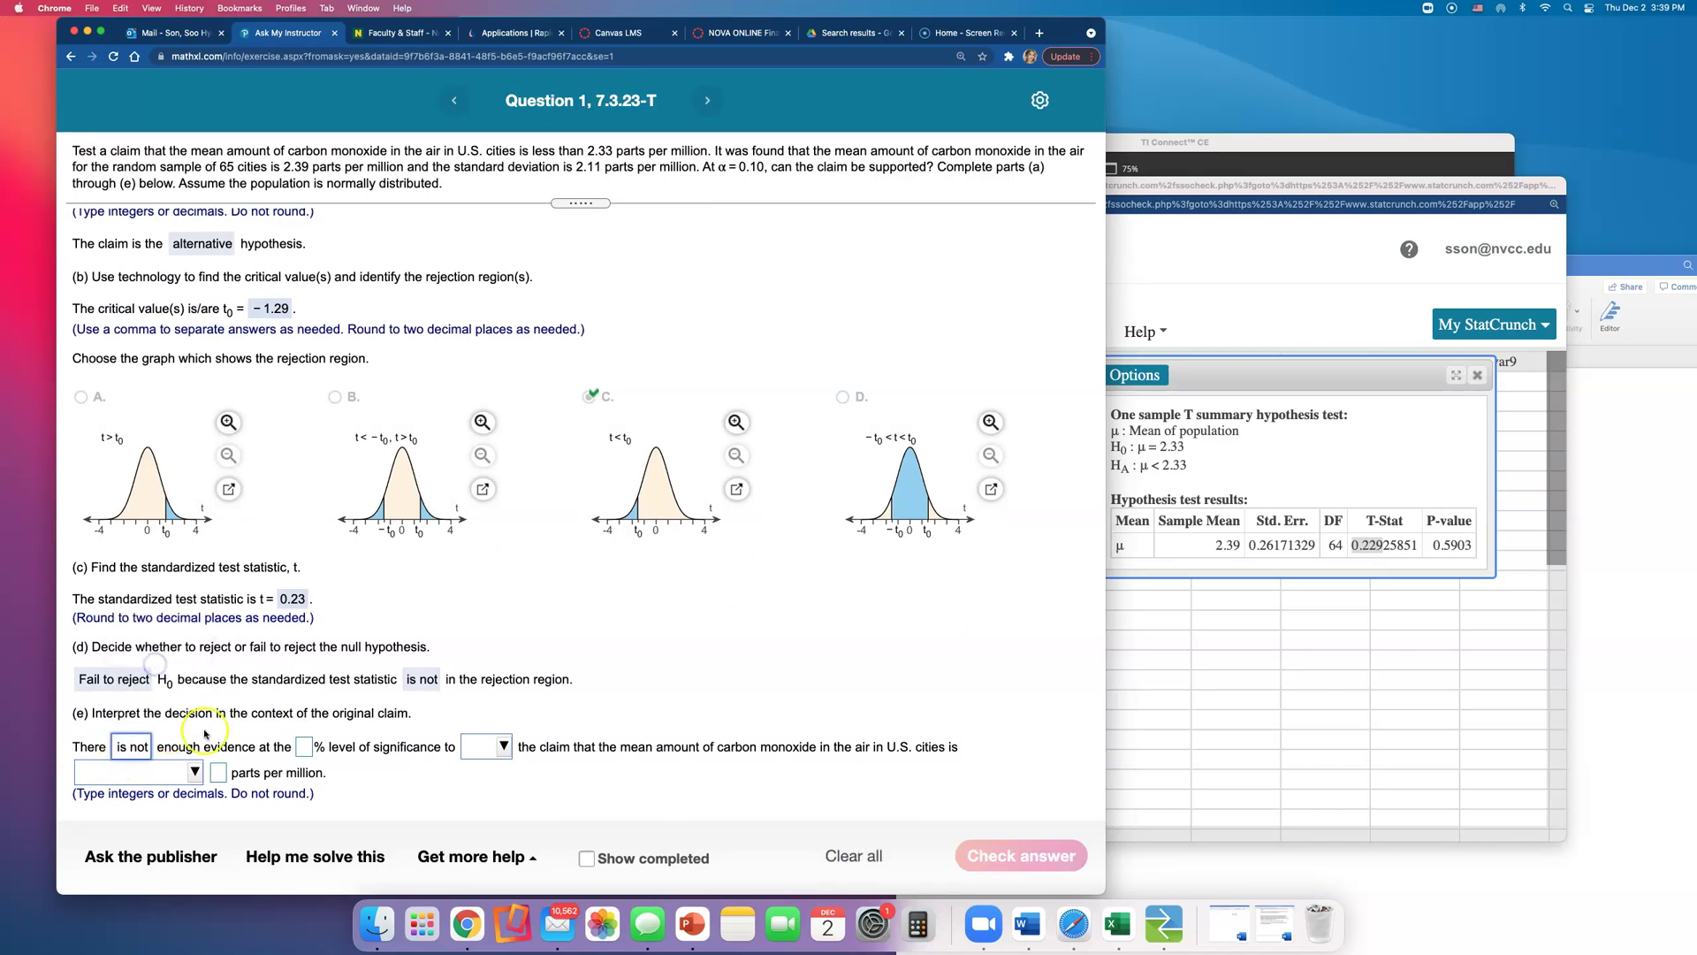
pyautogui.click(300, 751)
pyautogui.click(302, 710)
pyautogui.write('10')
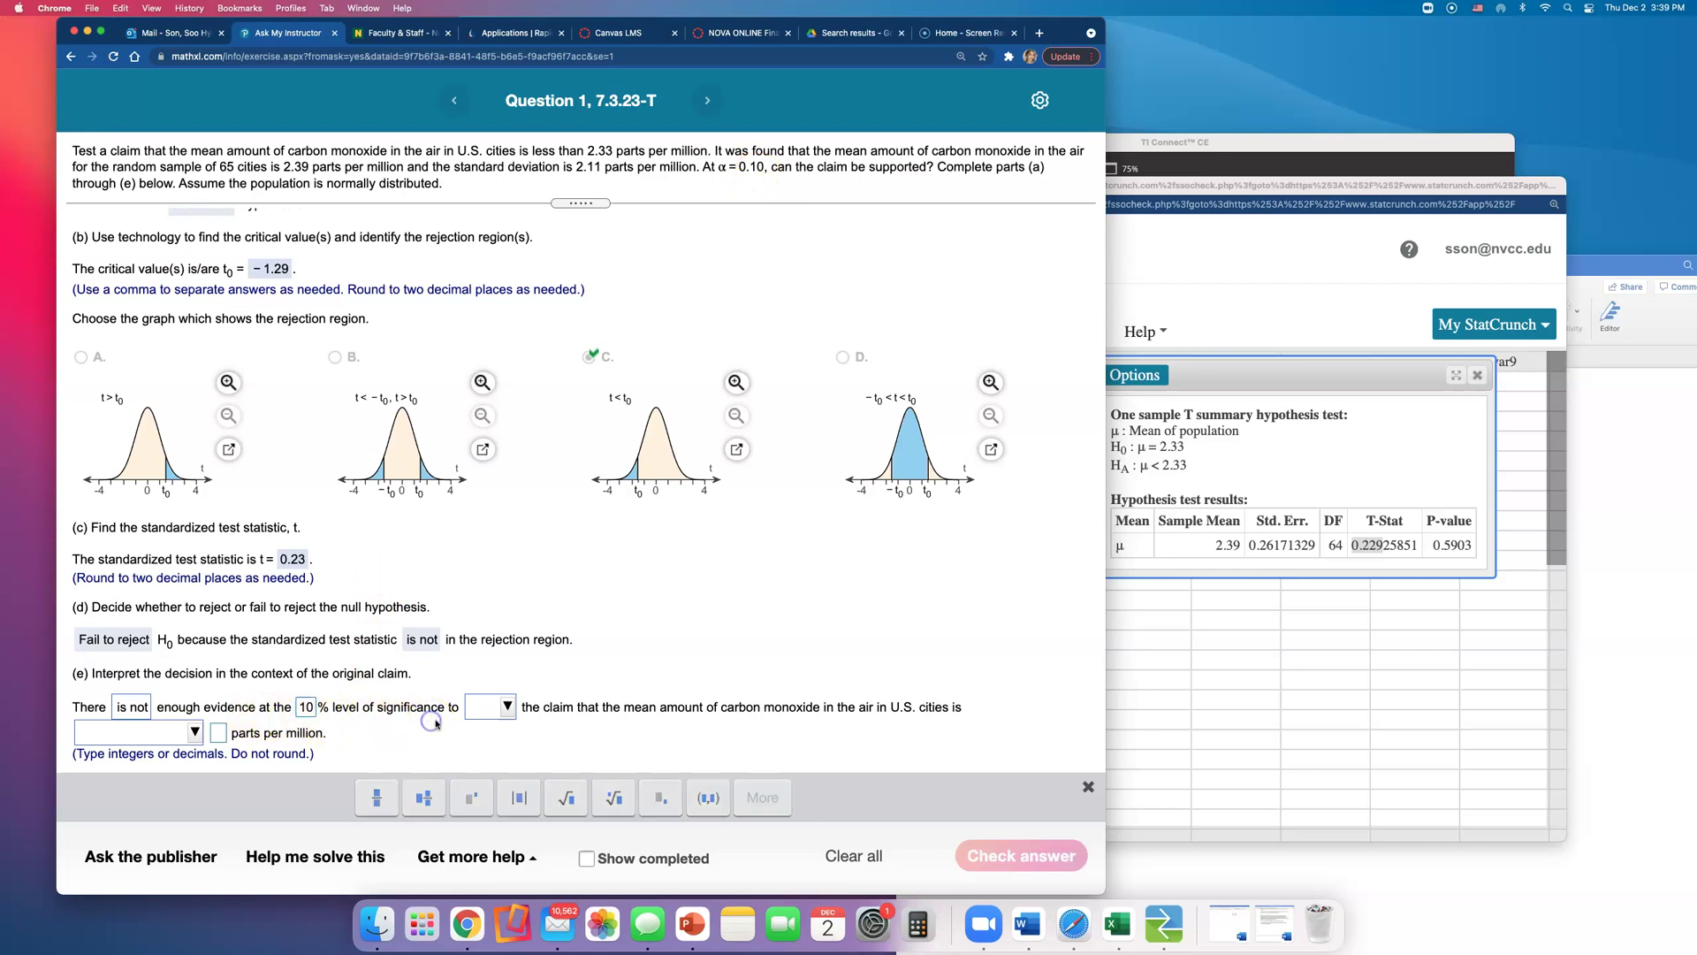
# Finish part (e) with 'support the claim the mean is less than 2.33 ppm' and check it
pyautogui.click(475, 712)
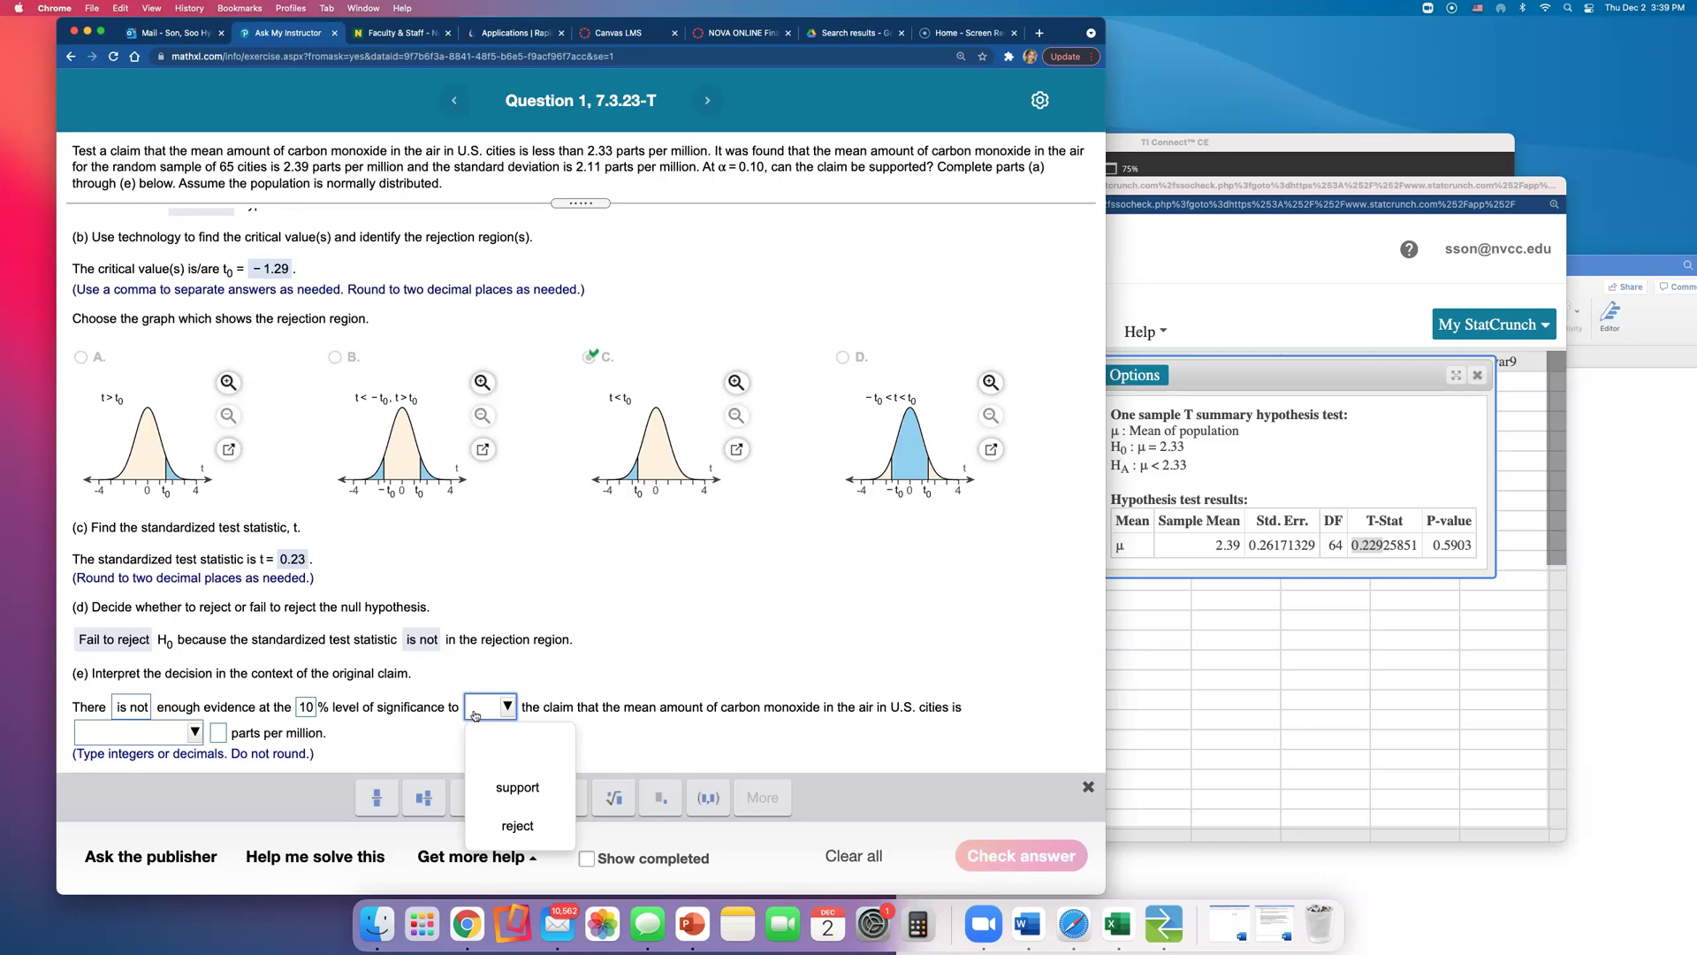
pyautogui.scroll(3, 562, 610)
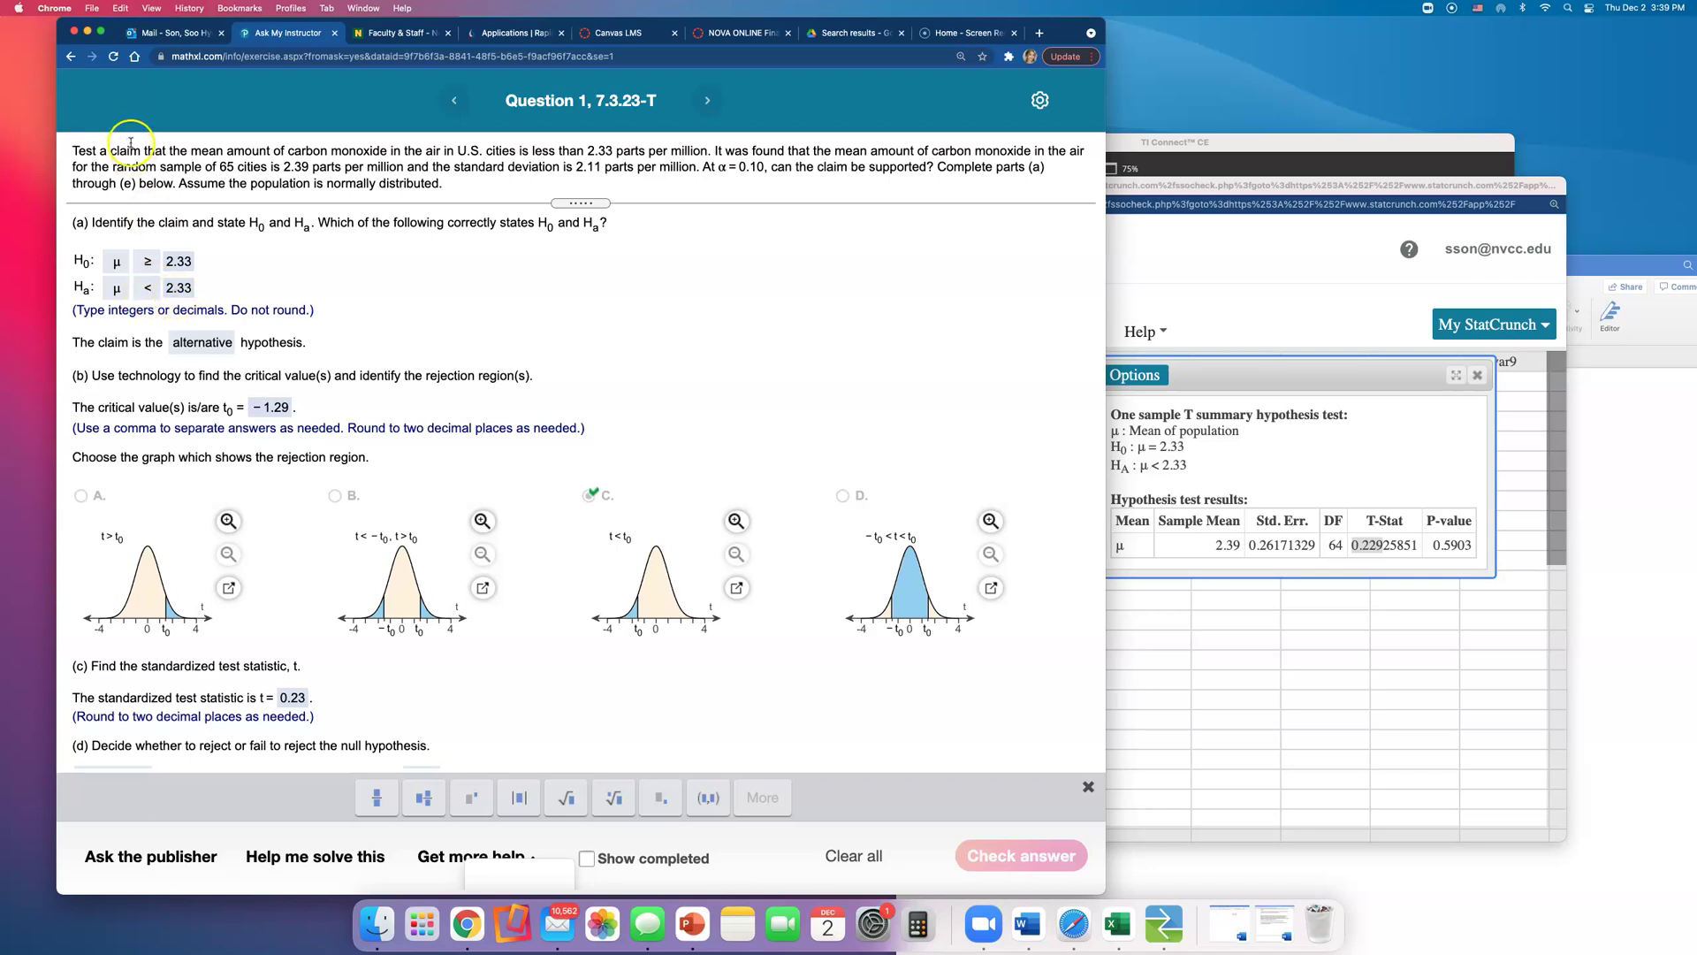
pyautogui.scroll(-3, 495, 415)
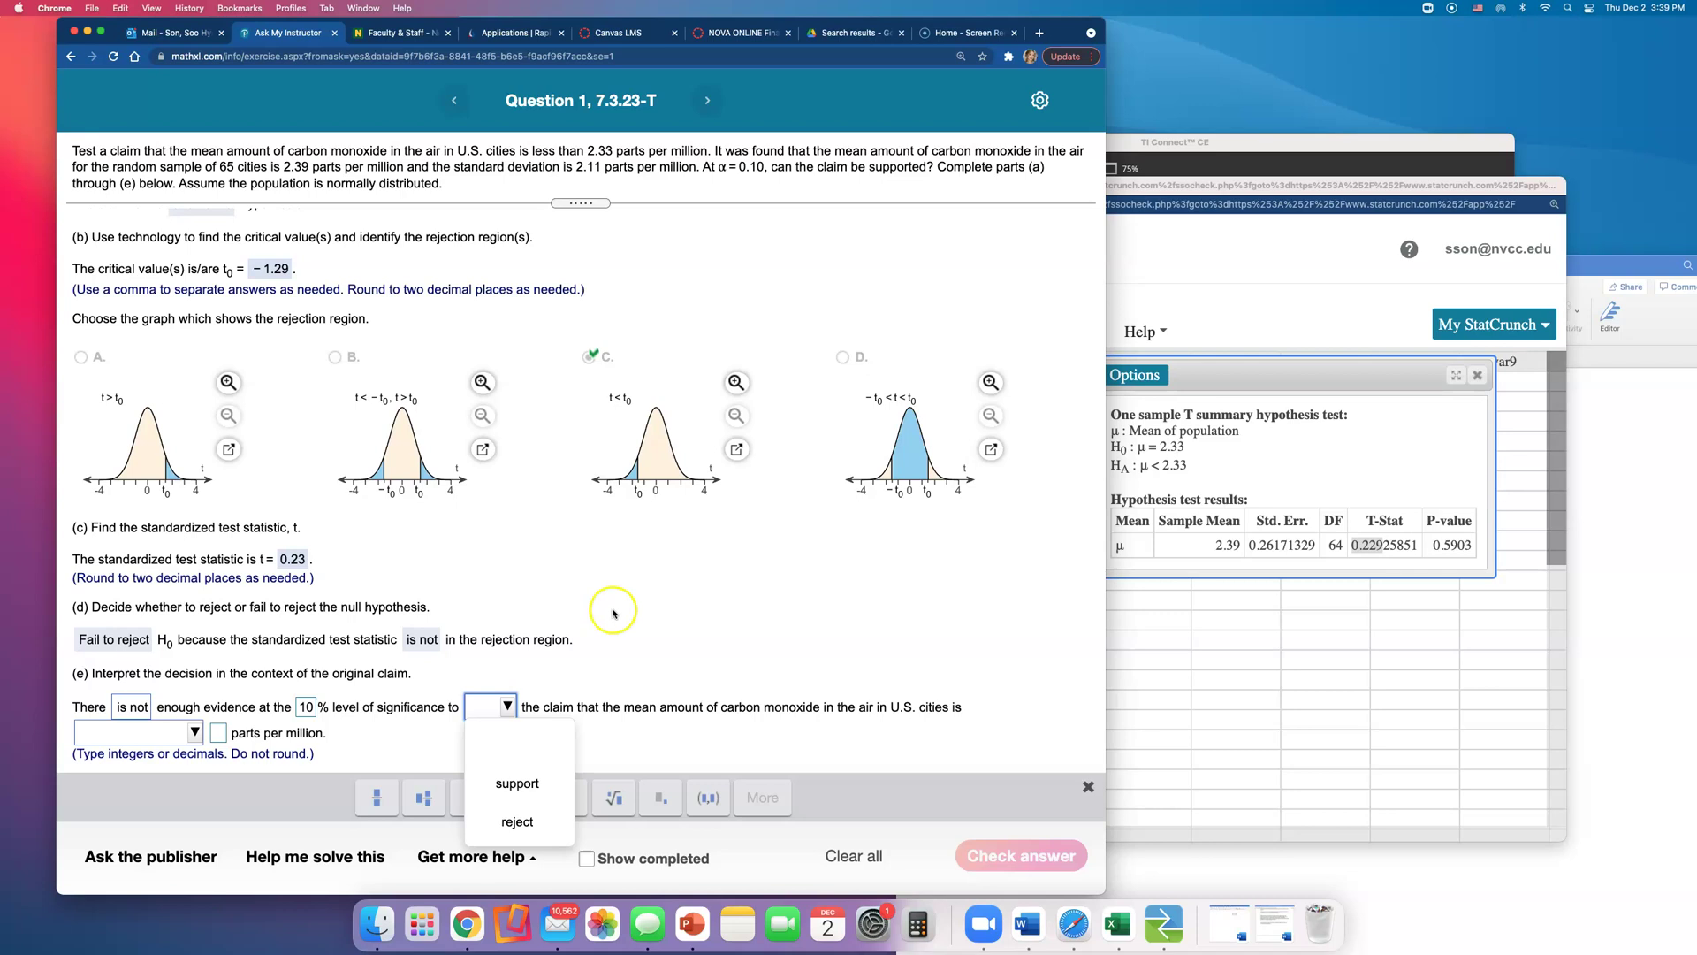
pyautogui.scroll(3, 615, 610)
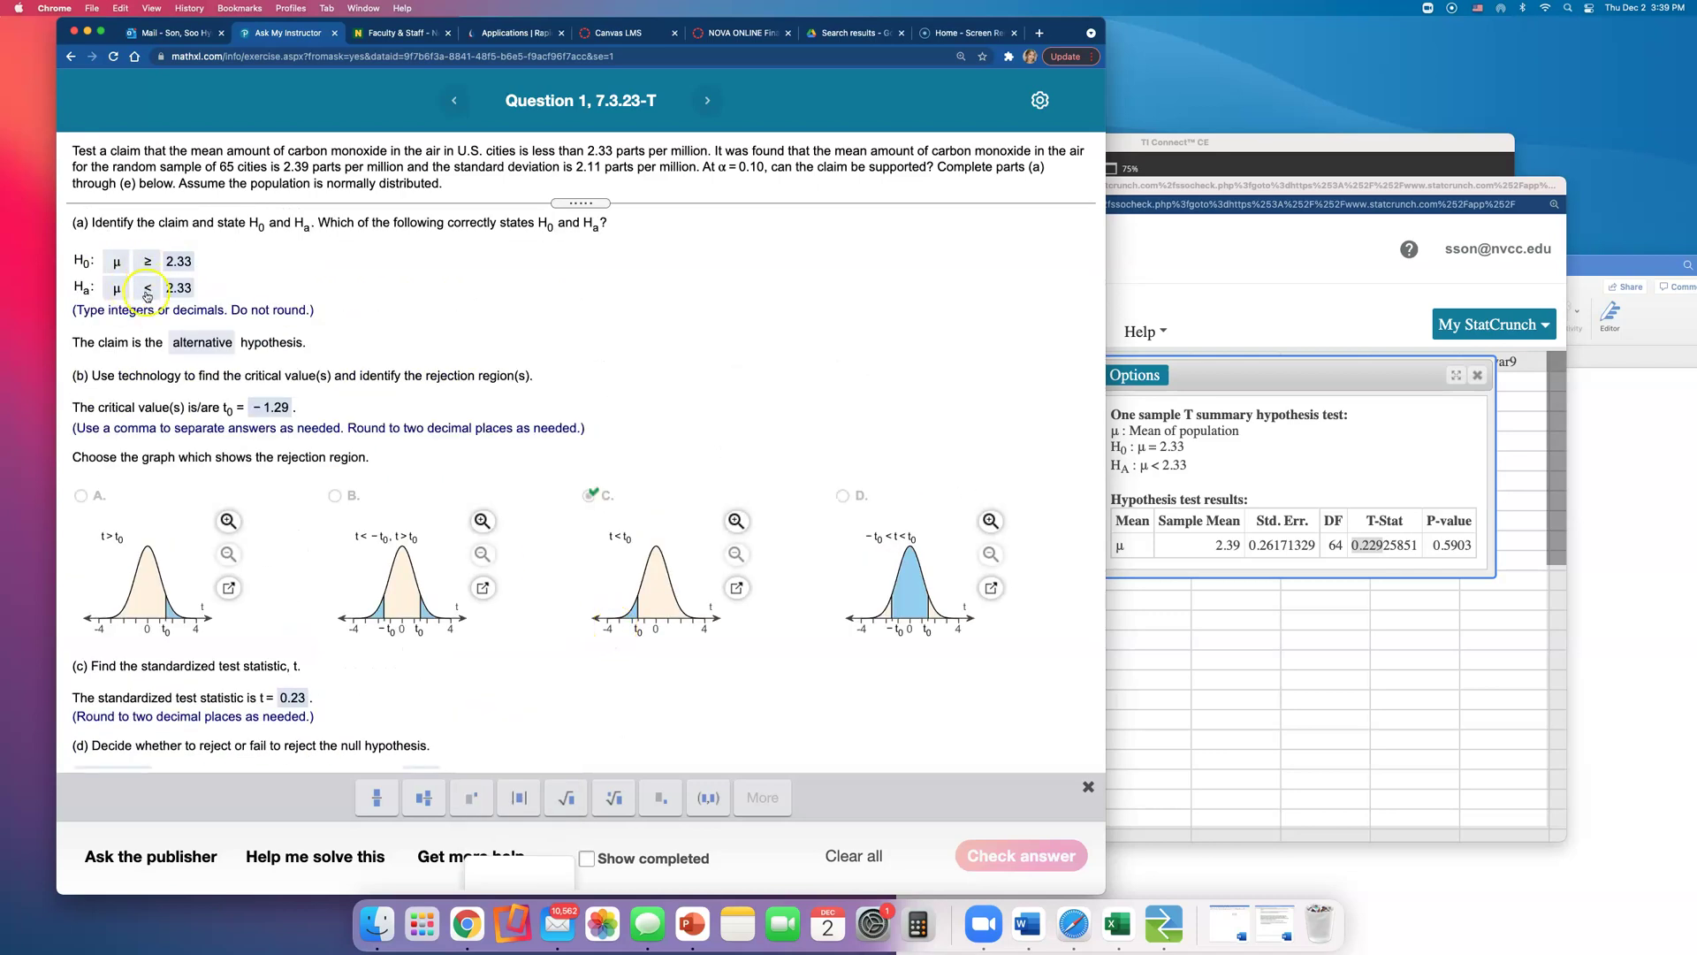
pyautogui.scroll(-3, 627, 437)
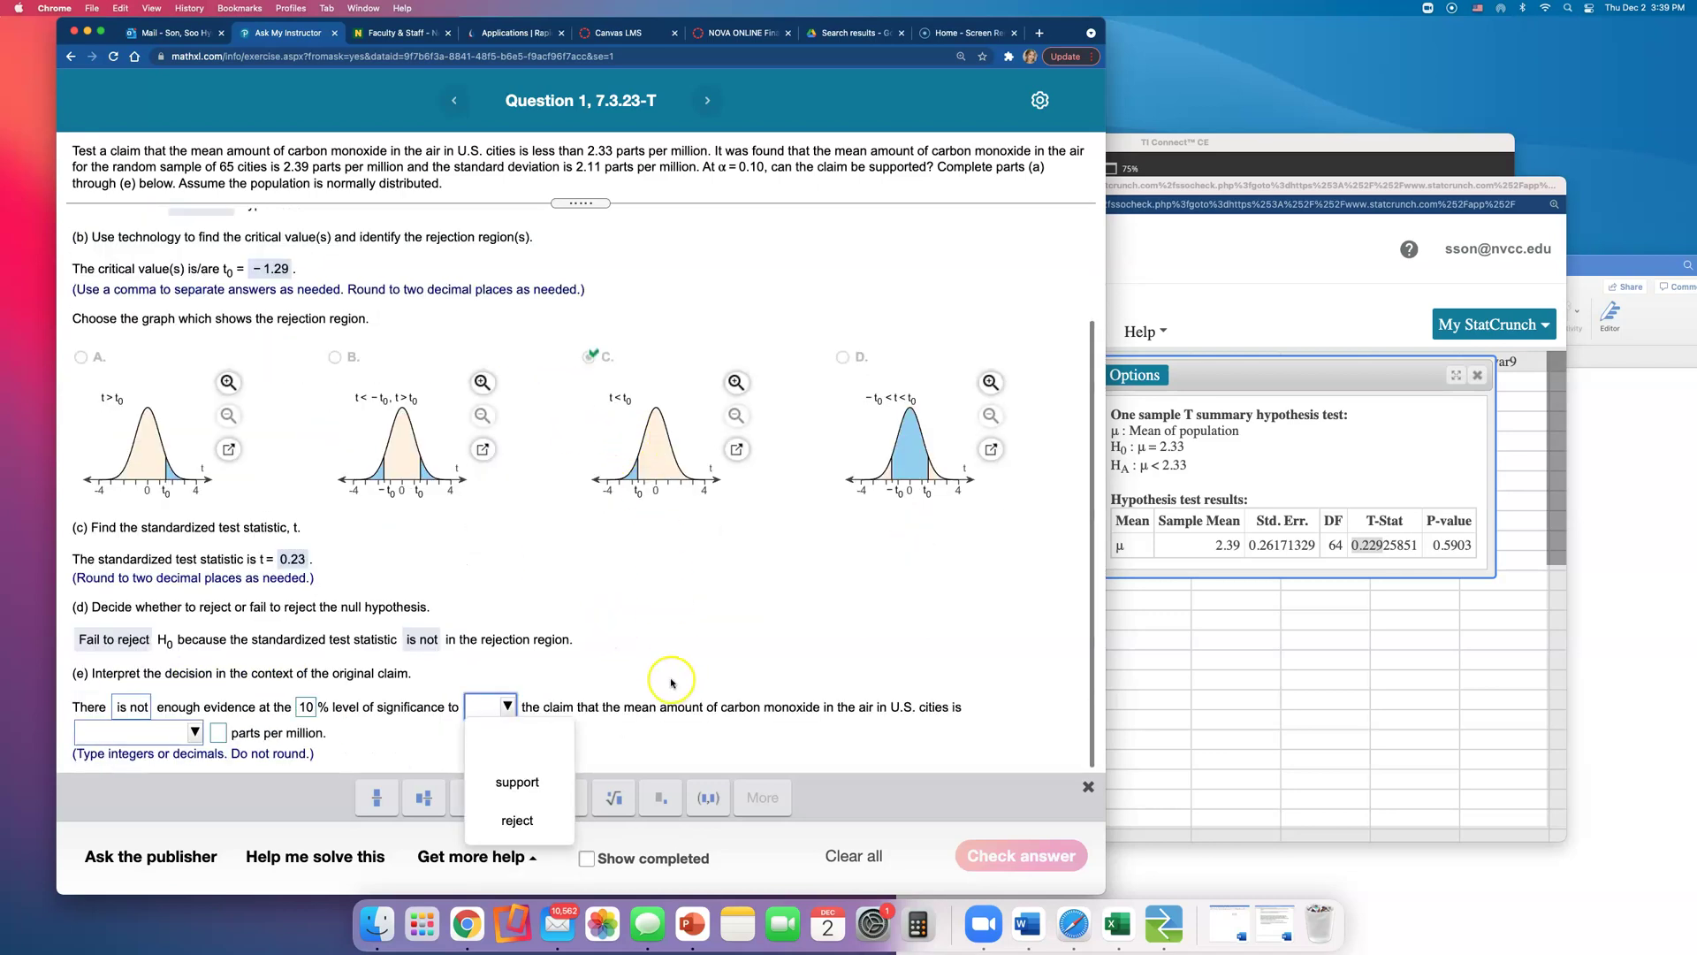
pyautogui.click(517, 781)
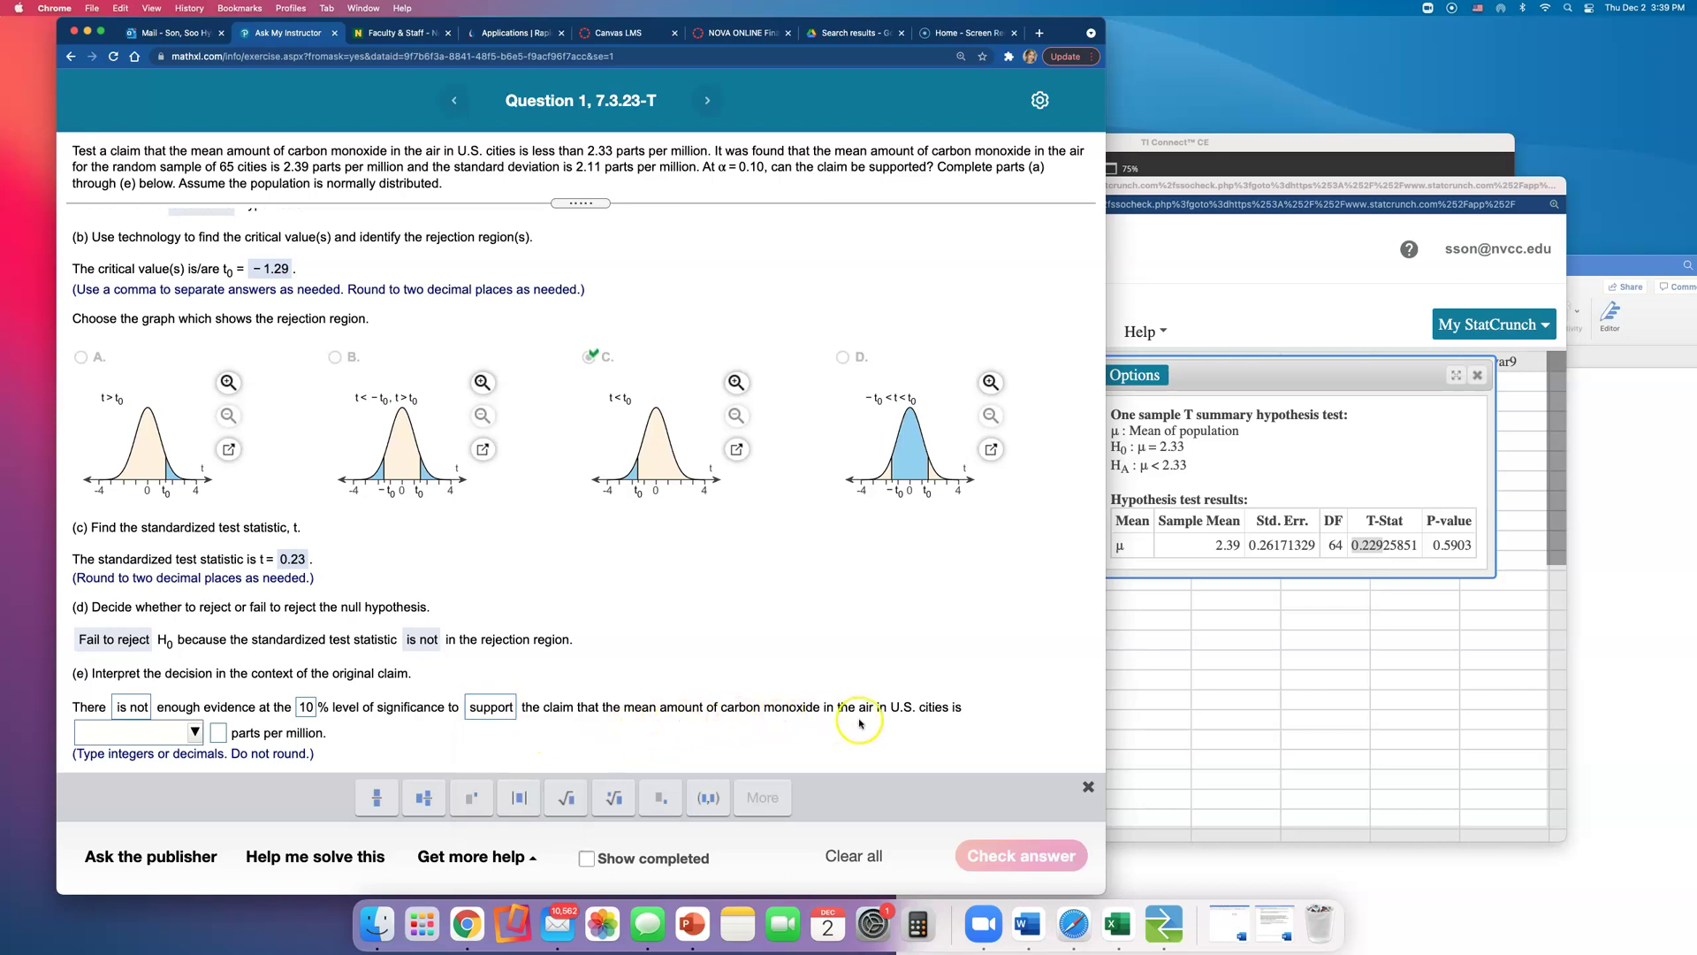
pyautogui.click(173, 733)
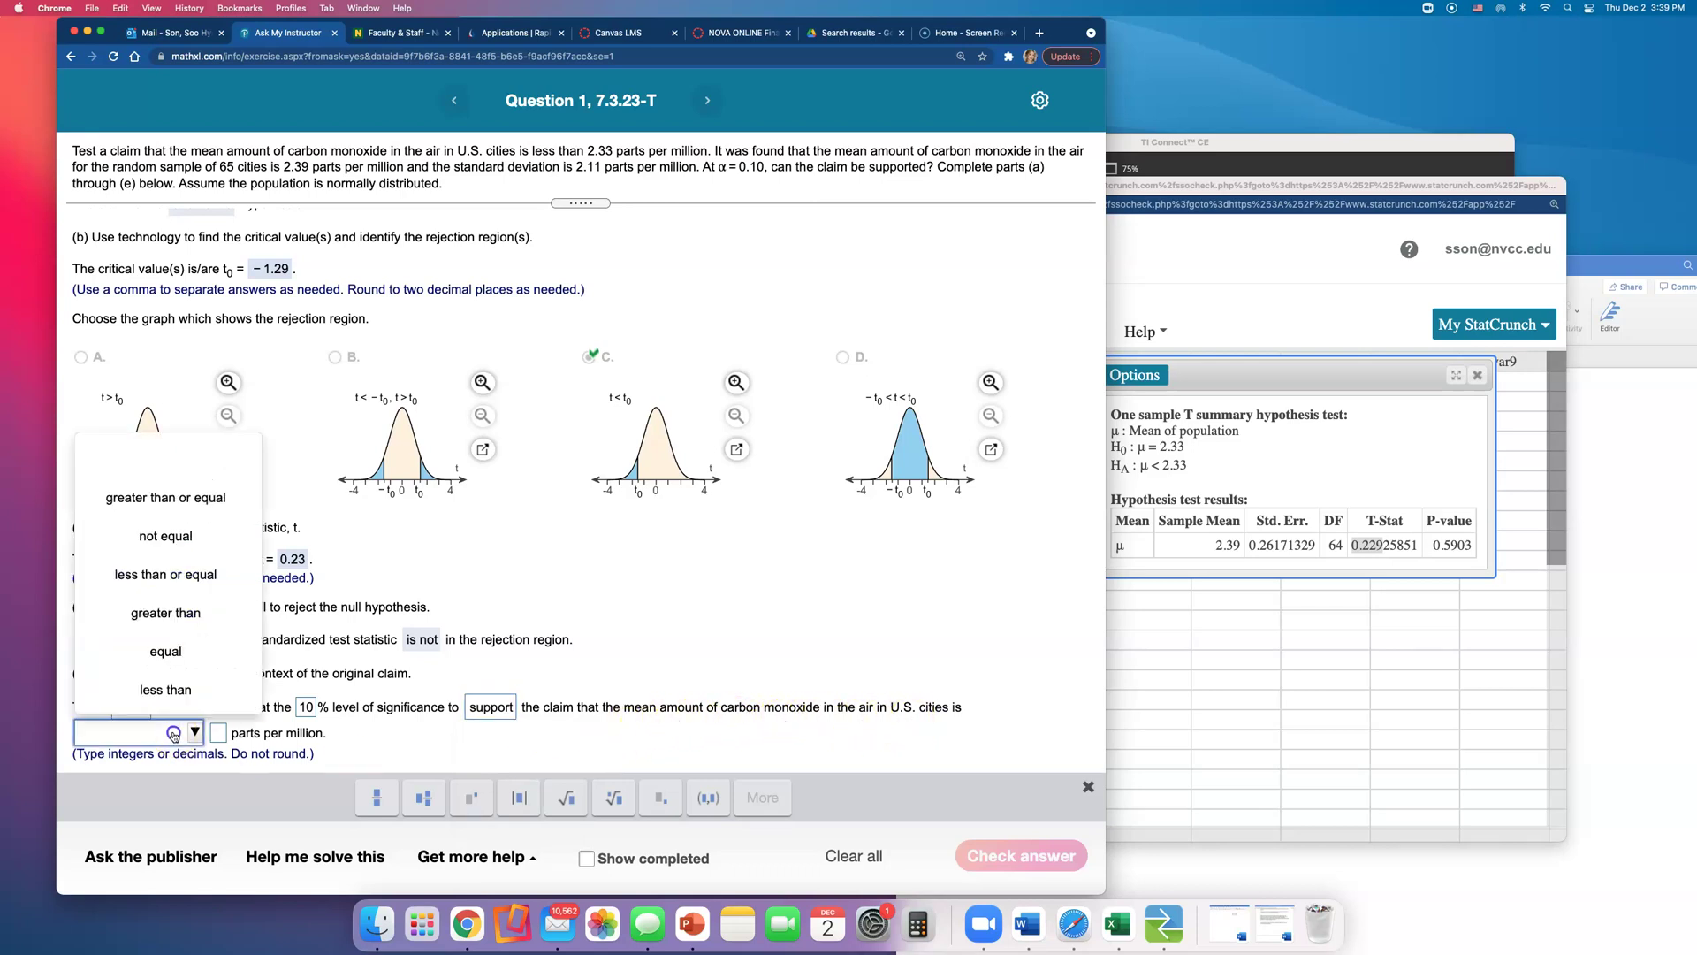
pyautogui.click(183, 691)
pyautogui.click(219, 734)
pyautogui.write('2.33')
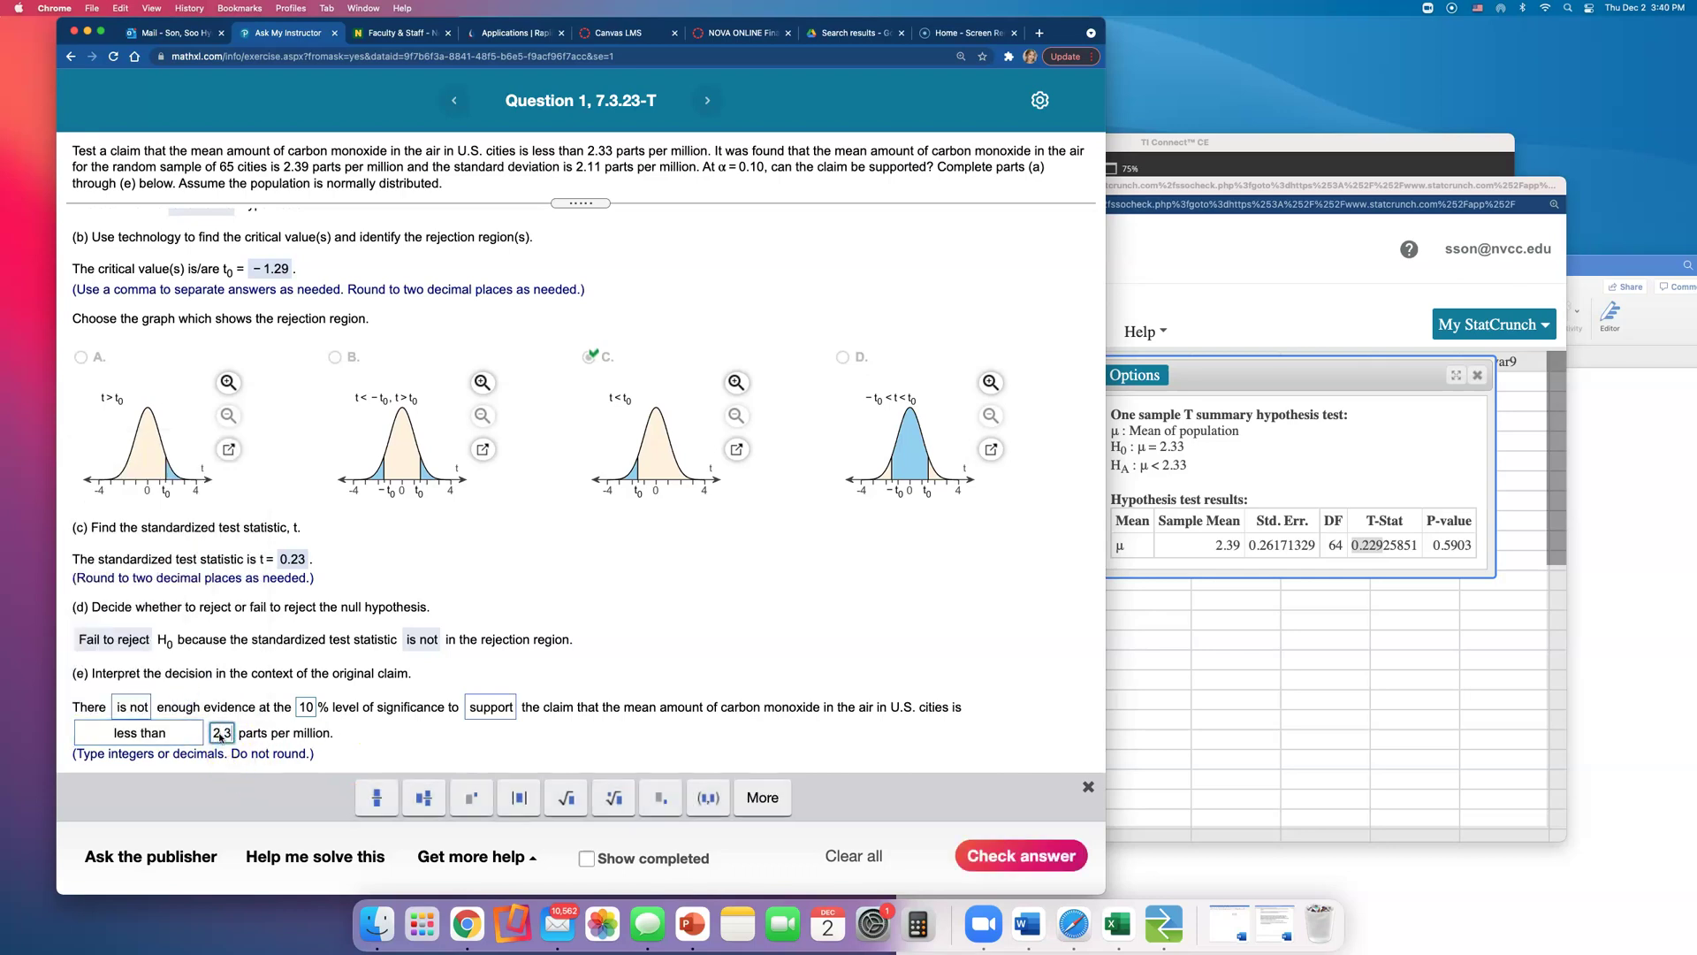
pyautogui.click(1006, 850)
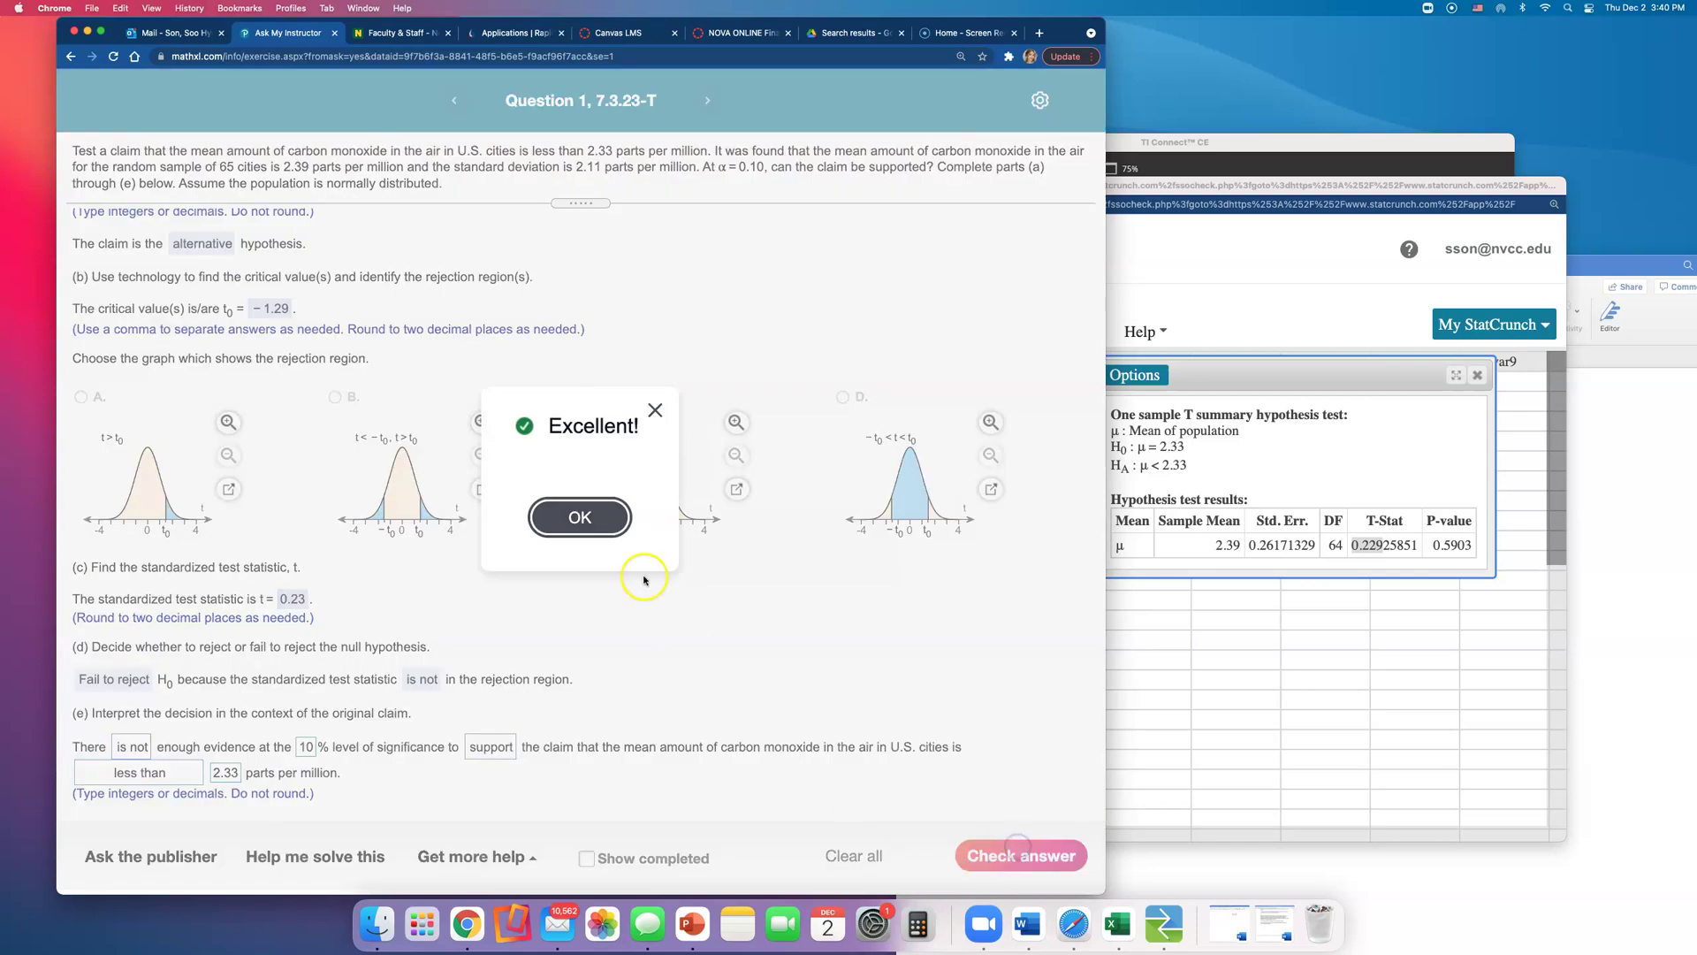
# Dismiss the Excellent! message and review the completed answers, including the part (e) conclusion
pyautogui.click(599, 528)
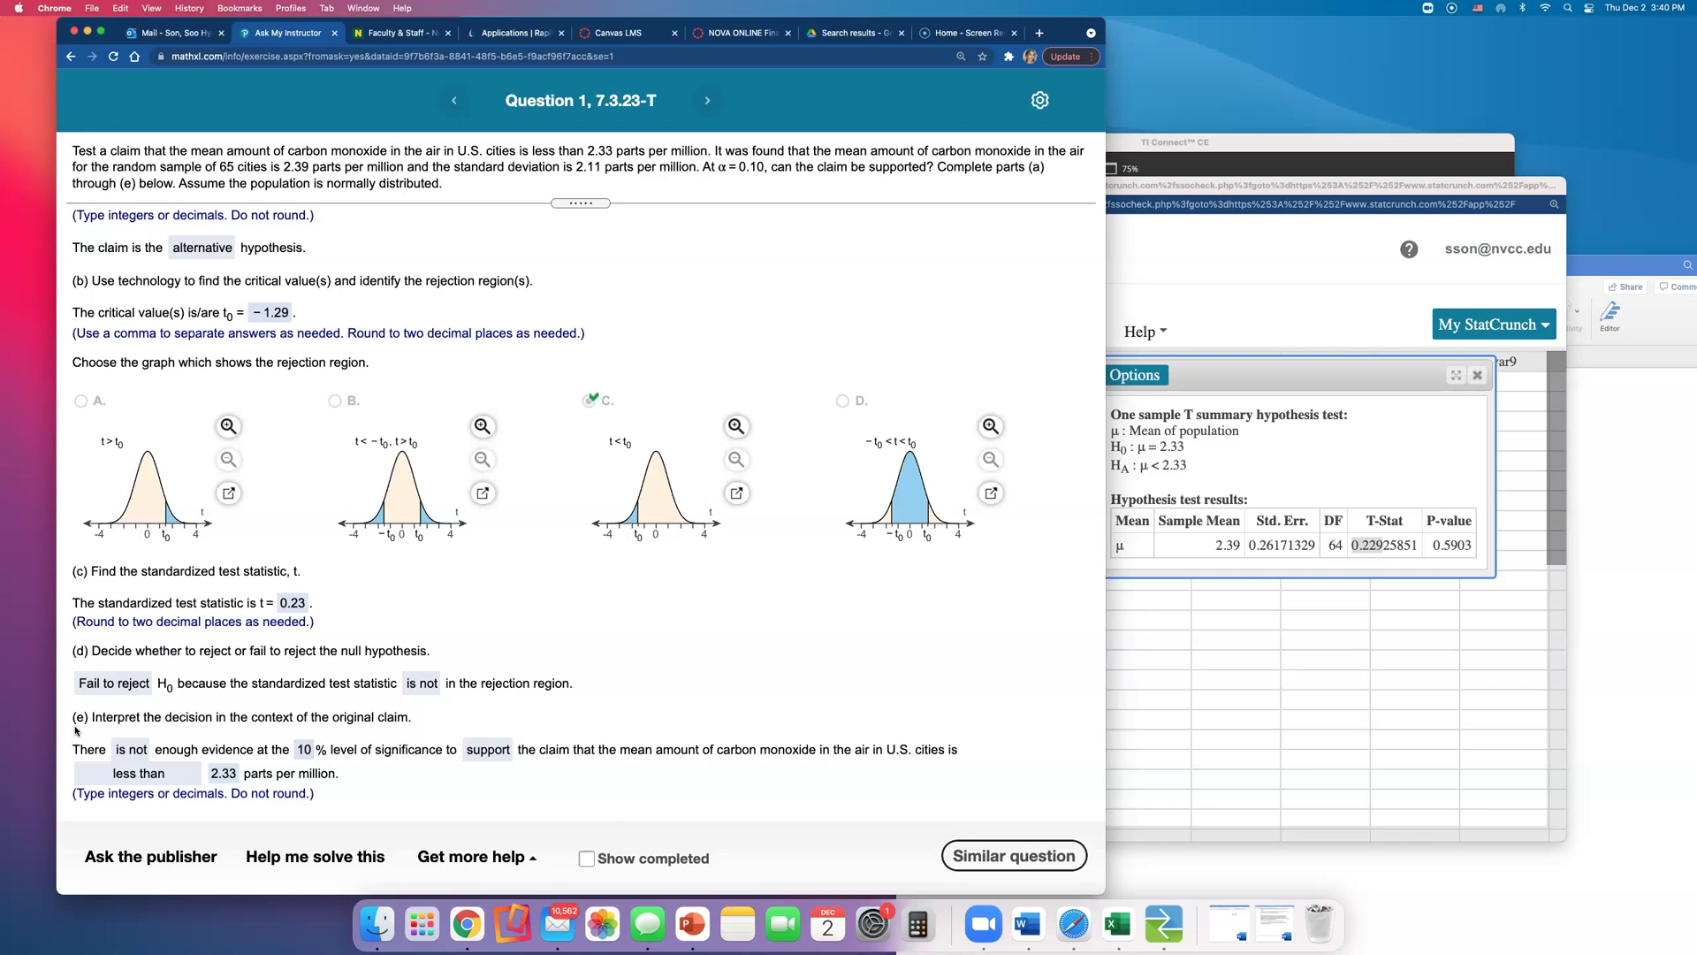
pyautogui.moveTo(75, 748); pyautogui.dragTo(355, 796)
pyautogui.click(354, 796)
pyautogui.scroll(2, 339, 747)
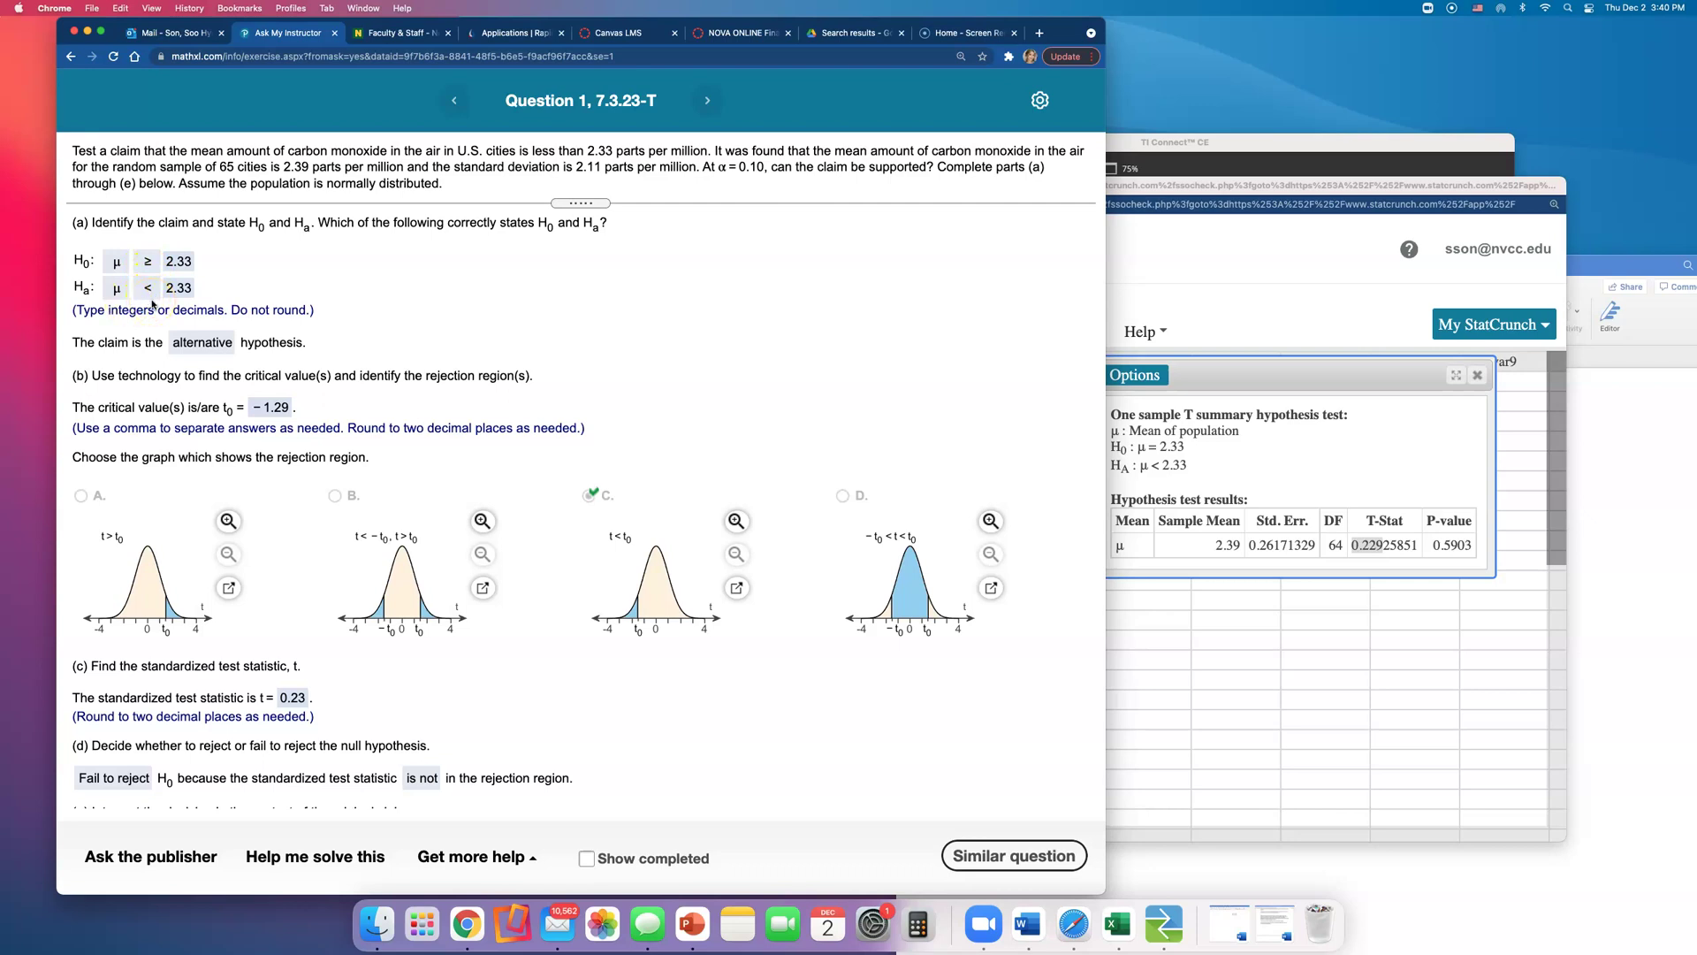
pyautogui.scroll(-2, 345, 328)
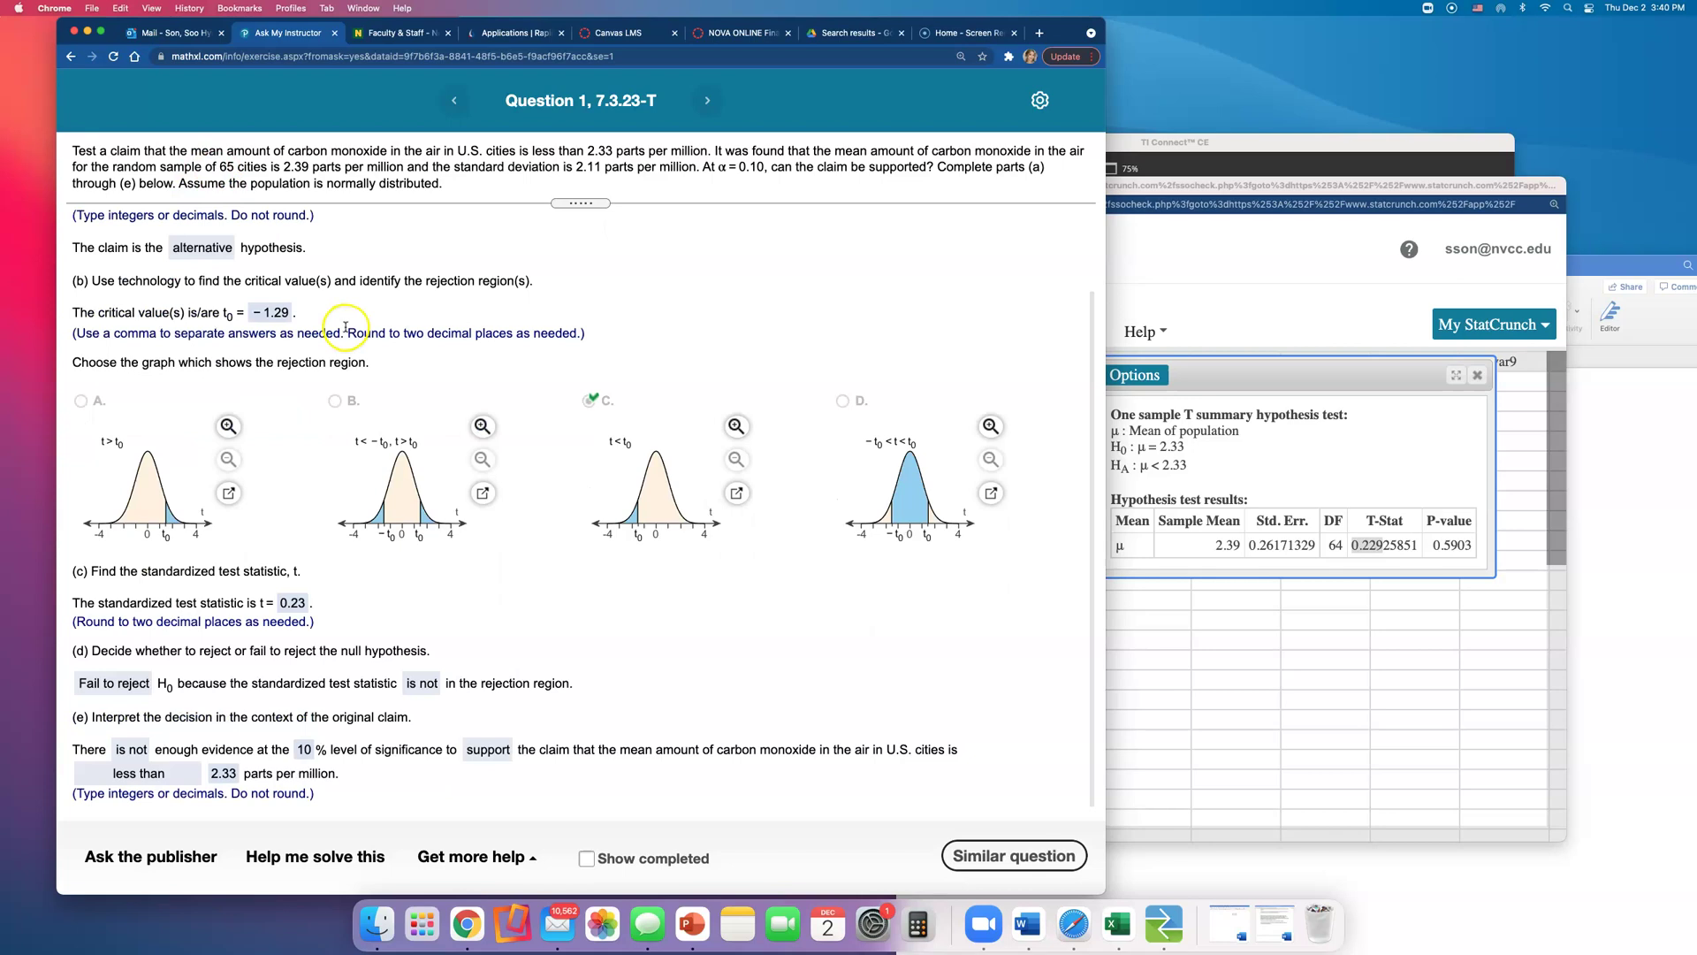
pyautogui.scroll(2, 456, 345)
# Return to the Outlook email about Question 7.3.23-T and highlight the question number
pyautogui.click(177, 36)
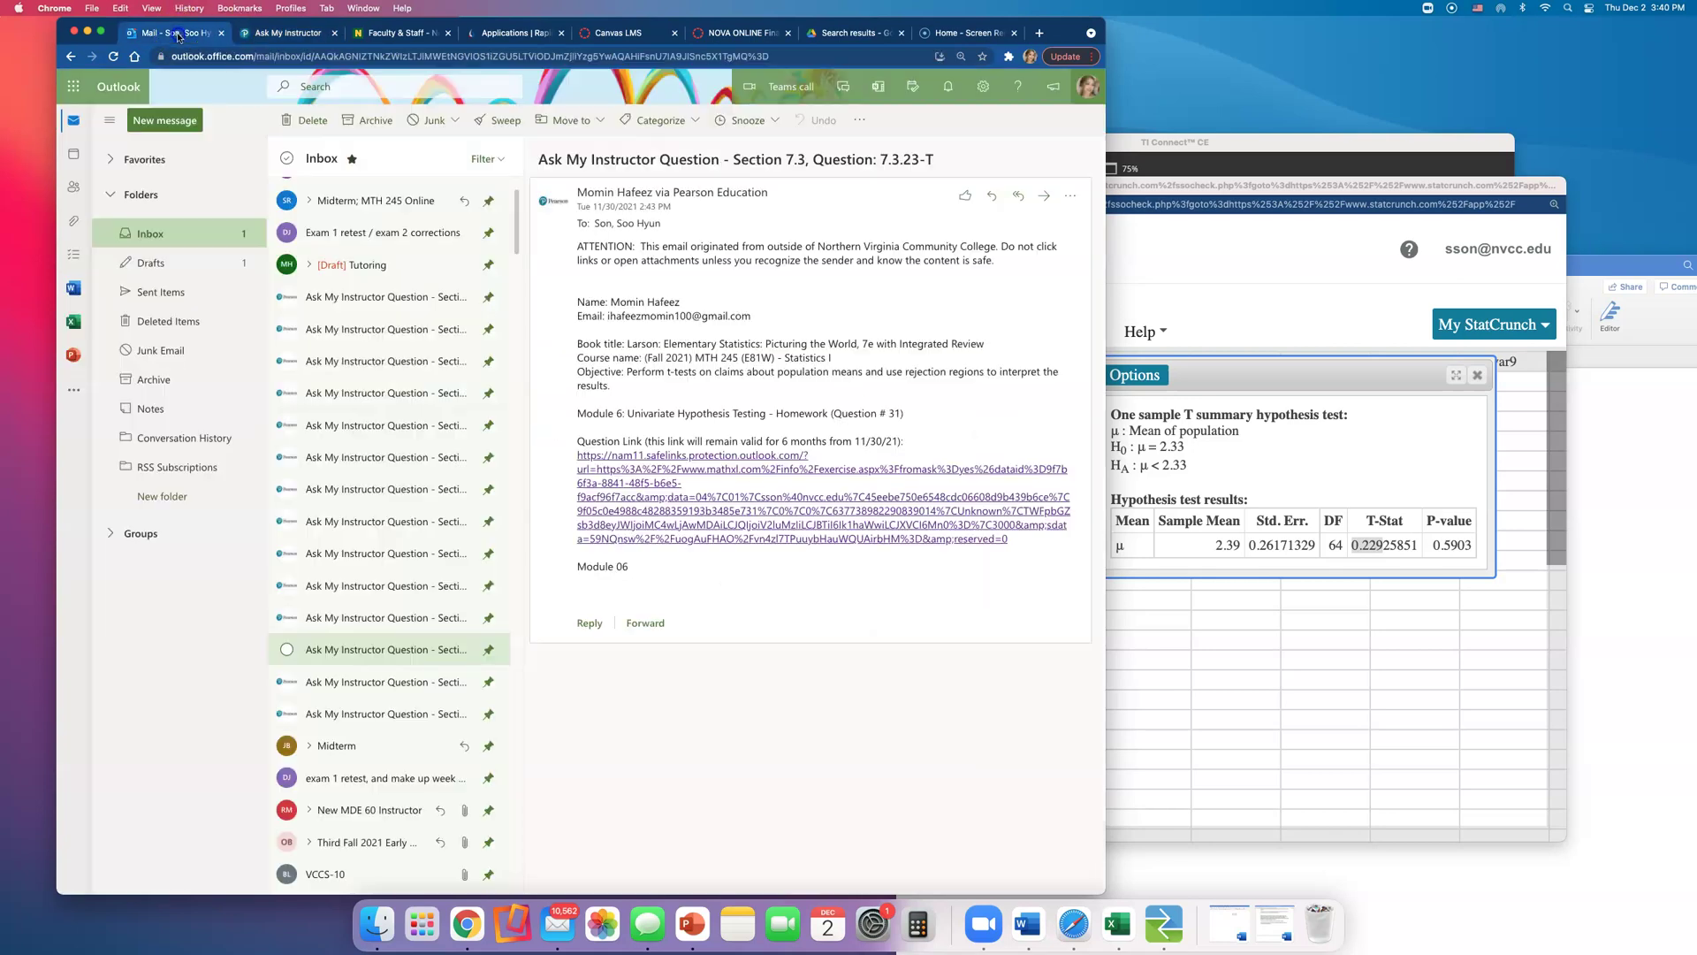
pyautogui.moveTo(904, 414); pyautogui.dragTo(821, 416)
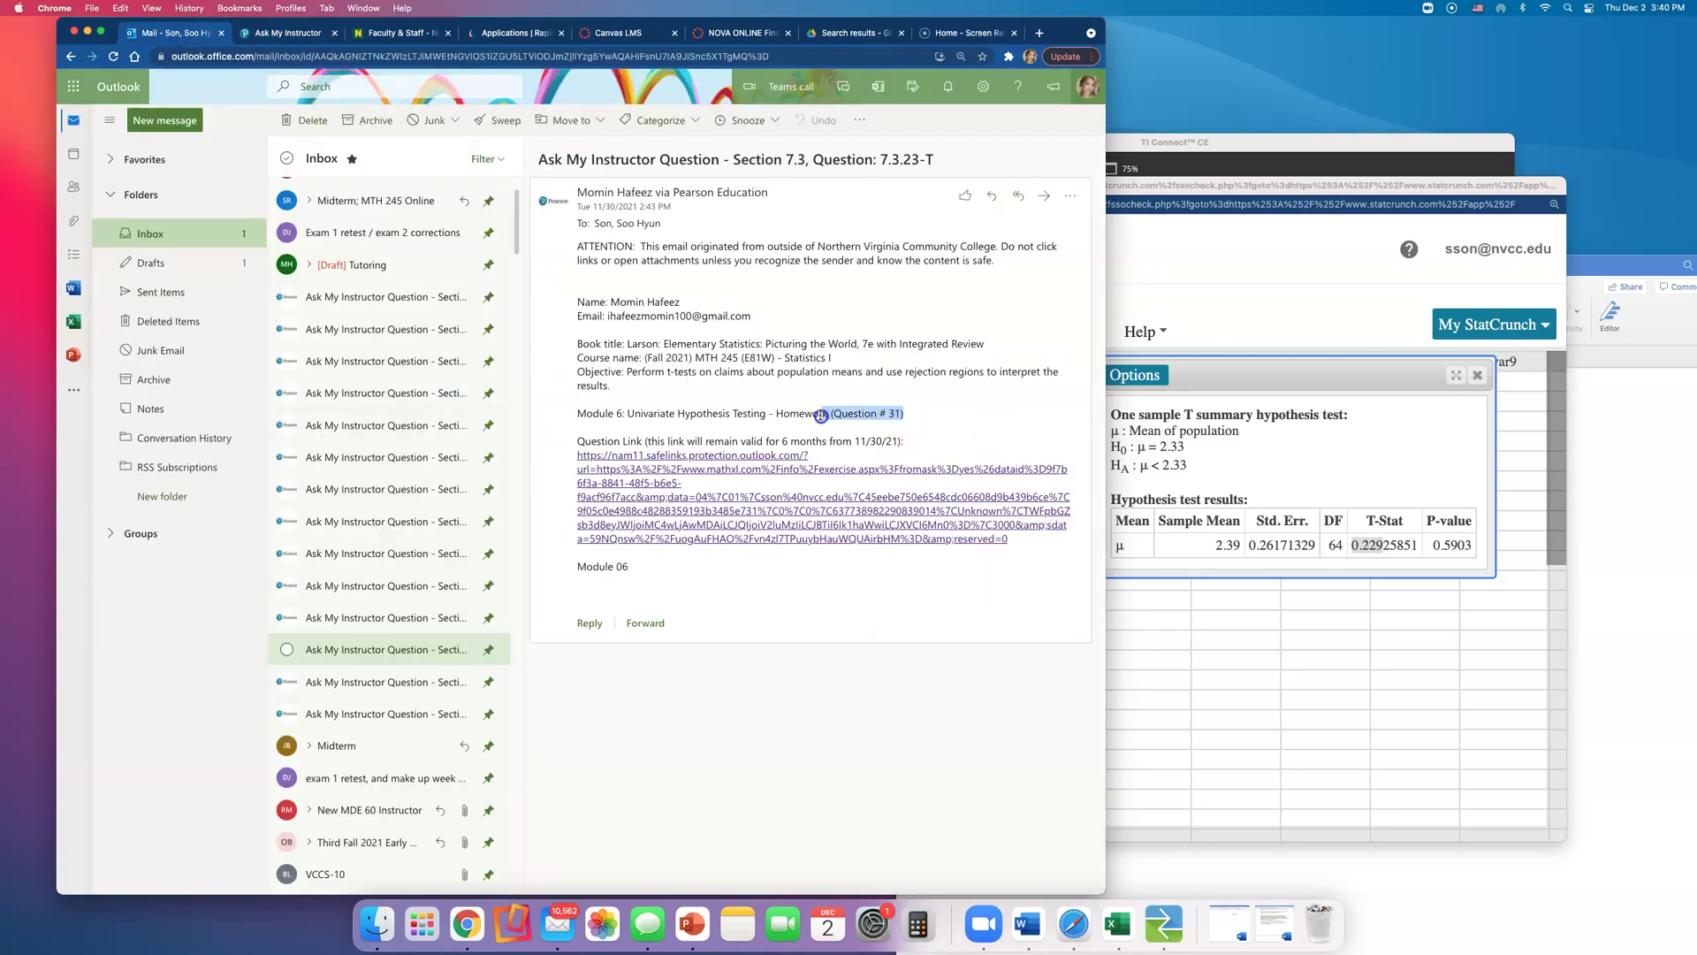
pyautogui.click(610, 421)
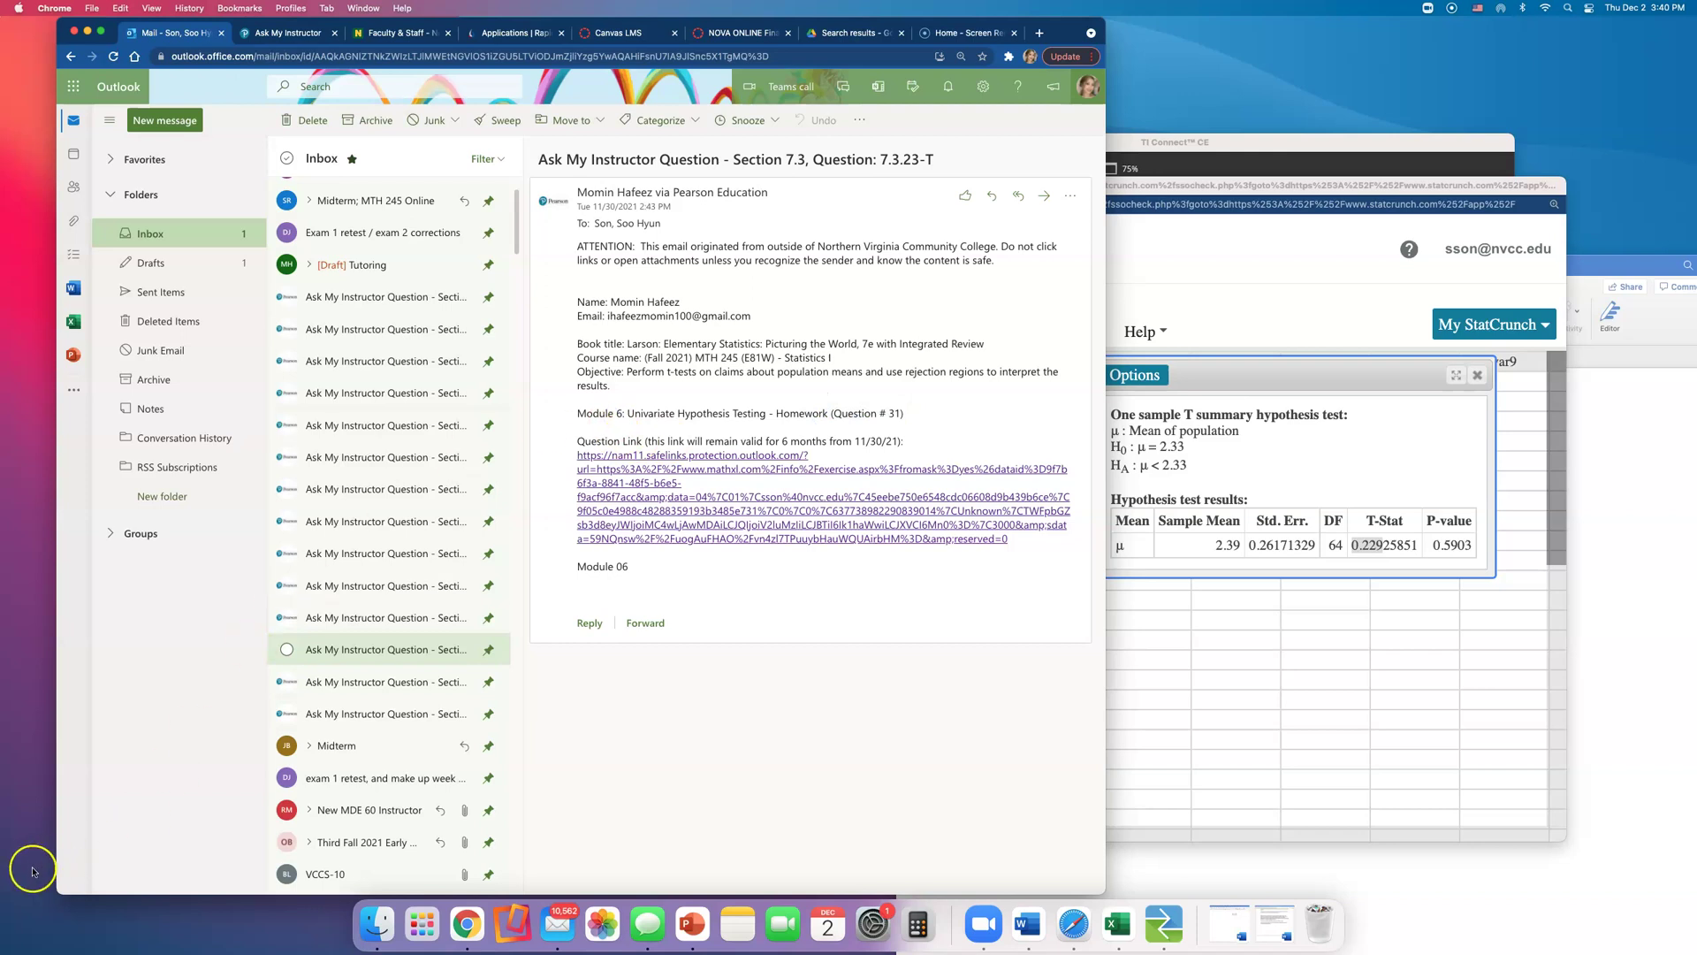